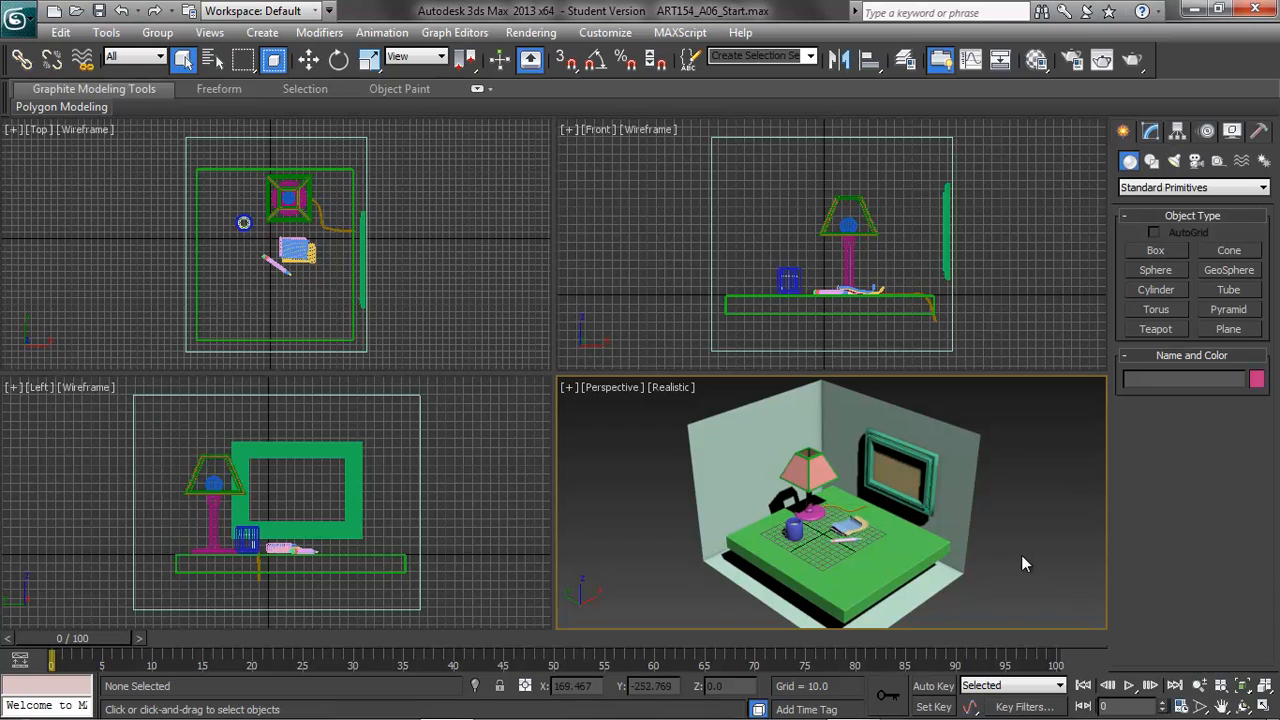
Step: Show safe frames in the perspective view and frame it closely on the lamp, mug, papers and pencil
click(606, 389)
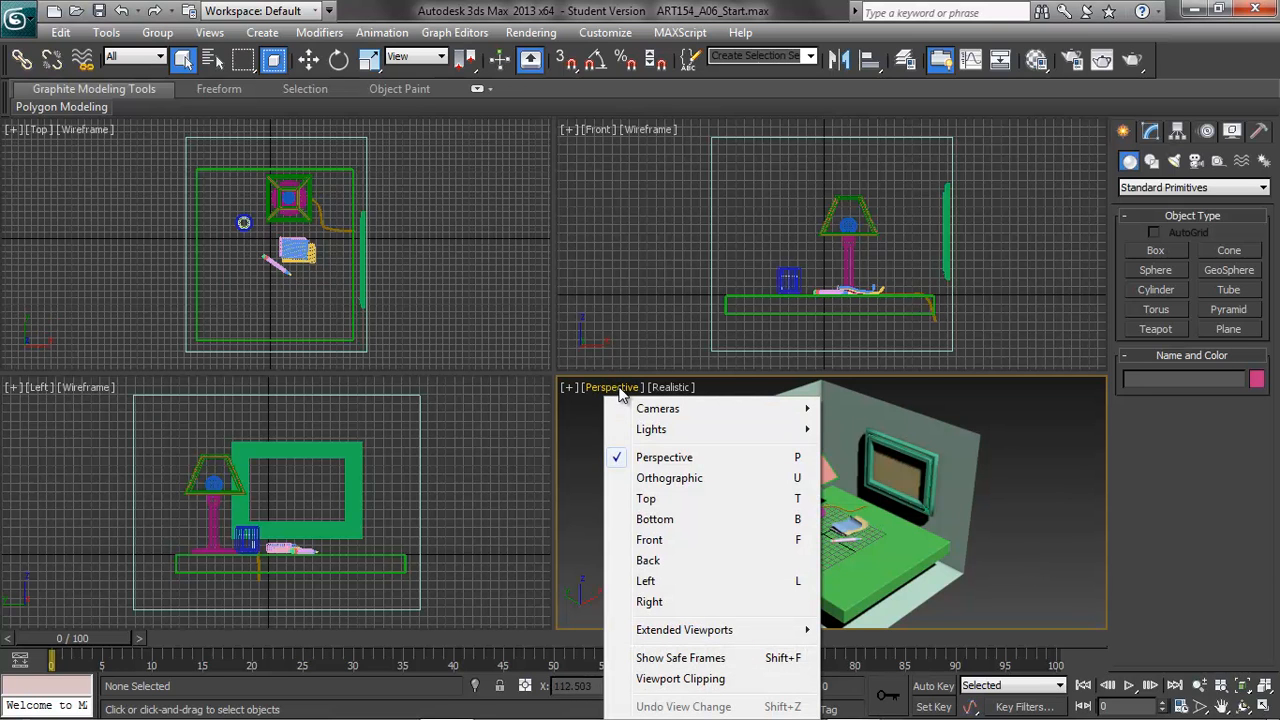
click(720, 658)
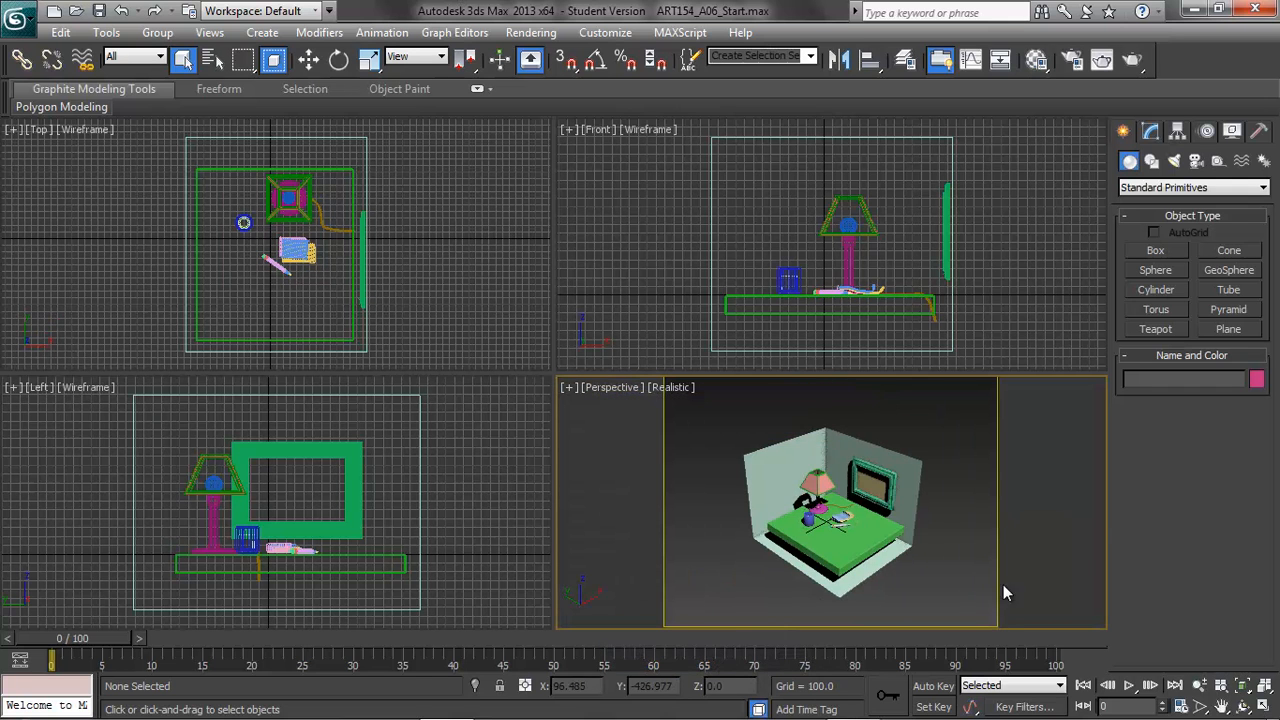
scroll(951, 573, up, 3)
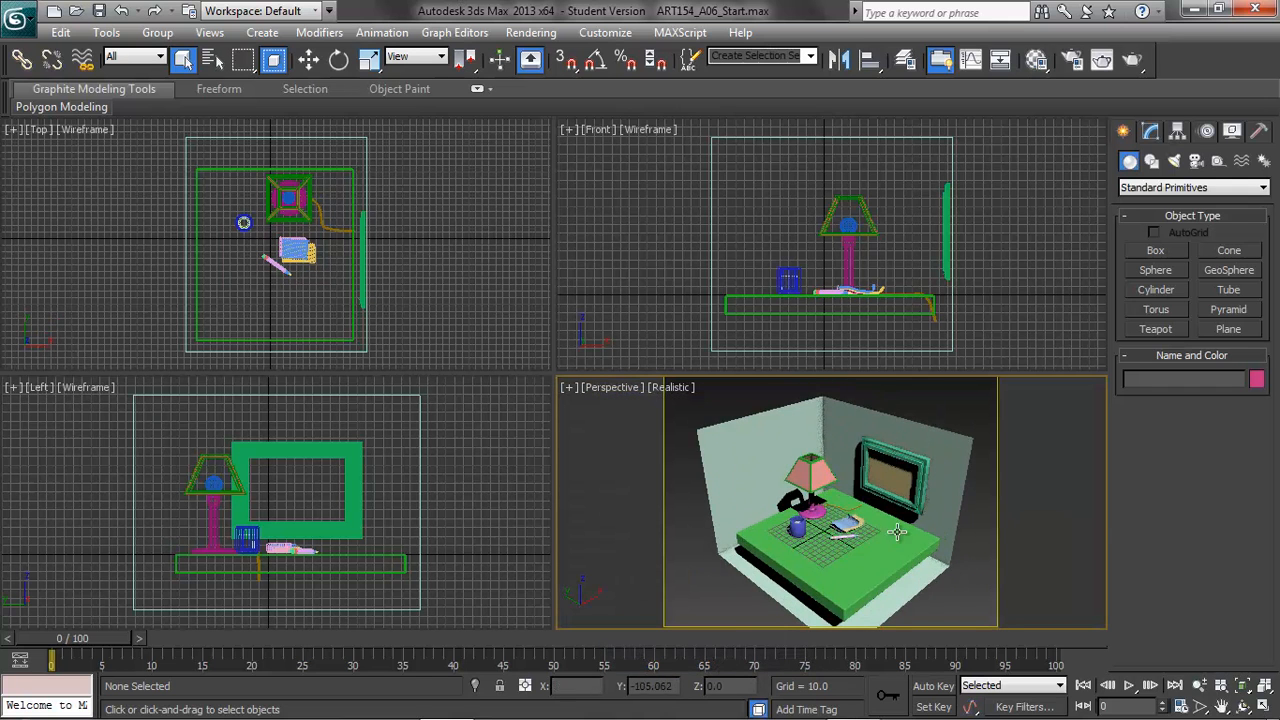
mouse_move(861, 532)
alt+middle_down()
mouse_move(848, 466)
mouse_move(851, 500)
mouse_move(806, 501)
mouse_move(867, 478)
alt+middle_up()
scroll(851, 500, up, 2)
scroll(855, 491, up, 3)
scroll(862, 490, up, 2)
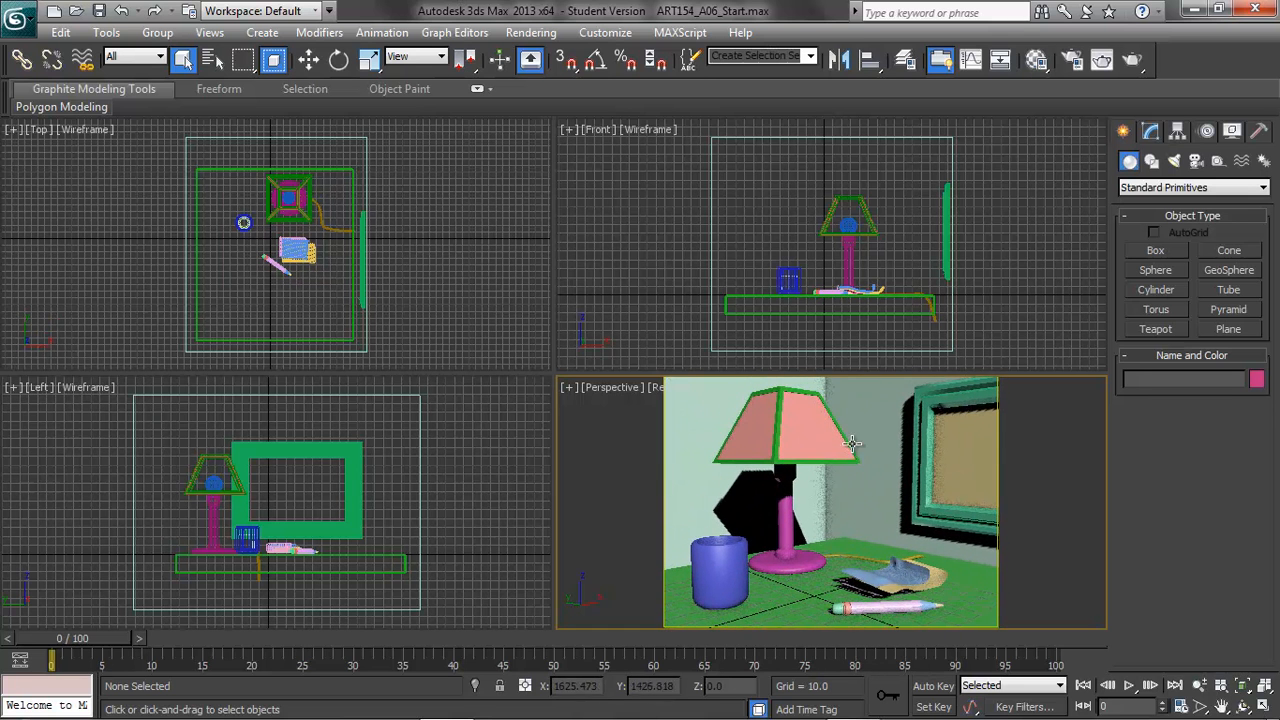
Step: Create a camera from the framed perspective view
click(260, 33)
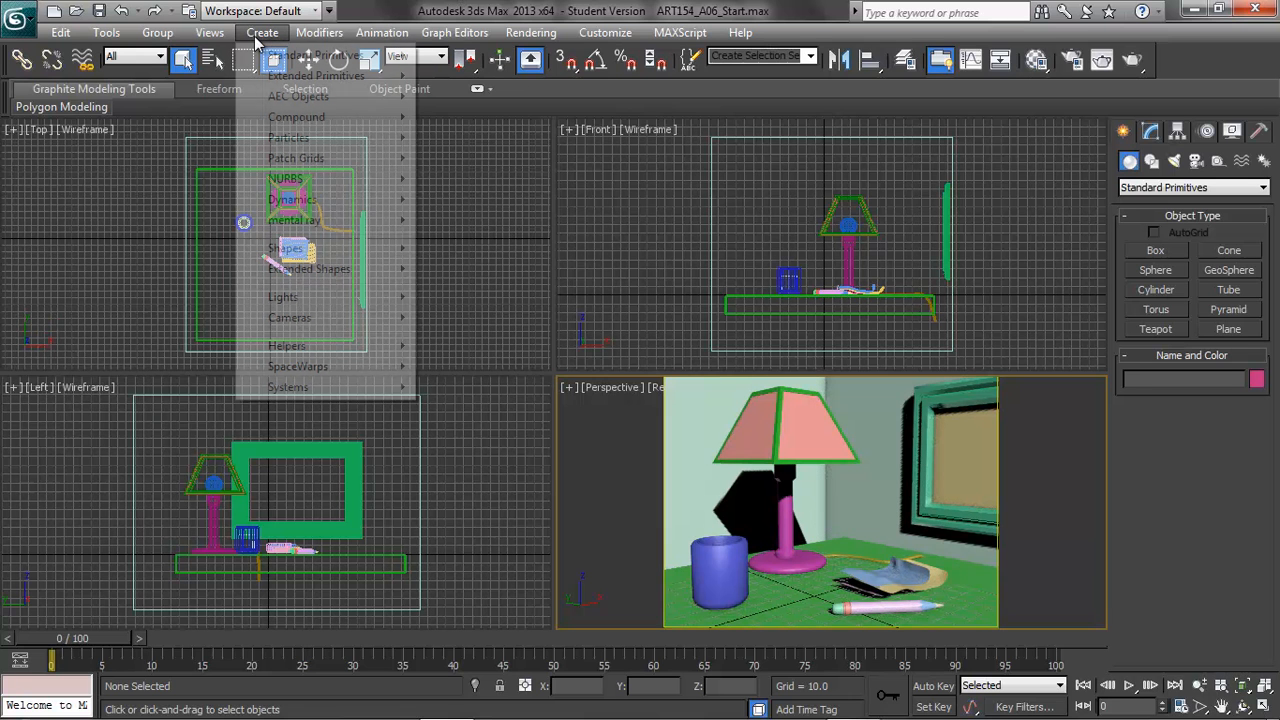
mouse_move(334, 318)
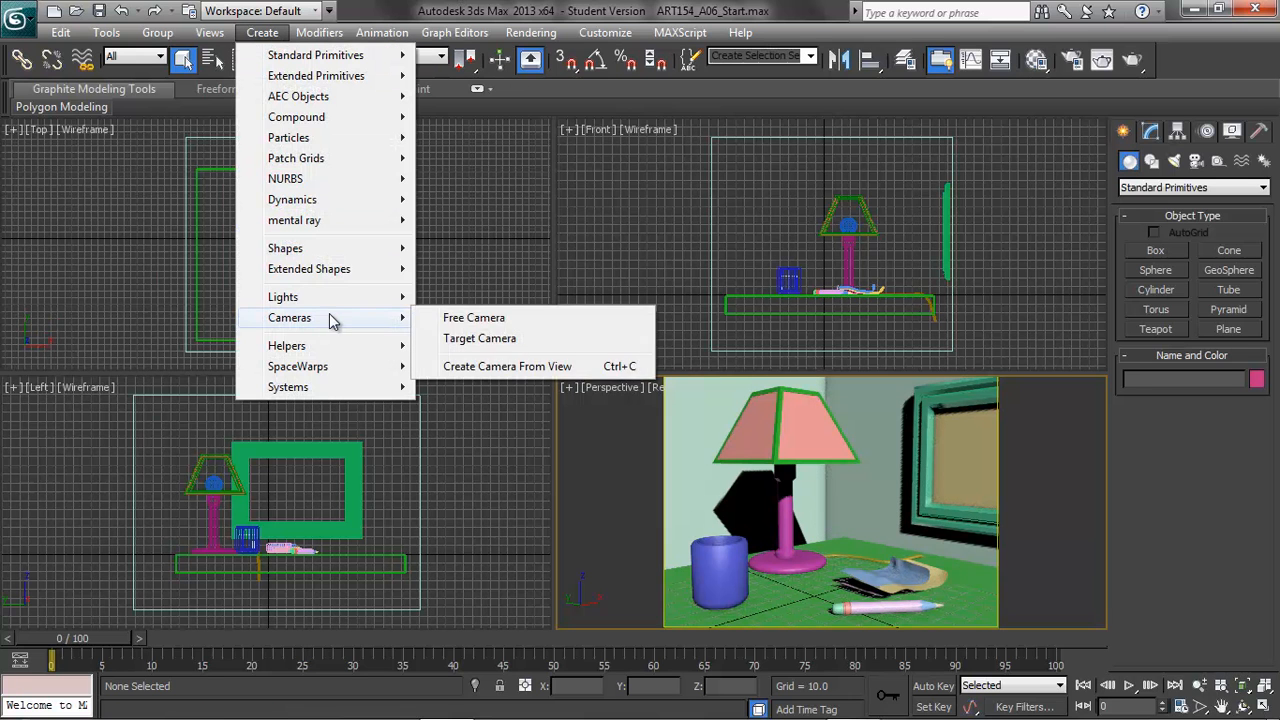
click(484, 367)
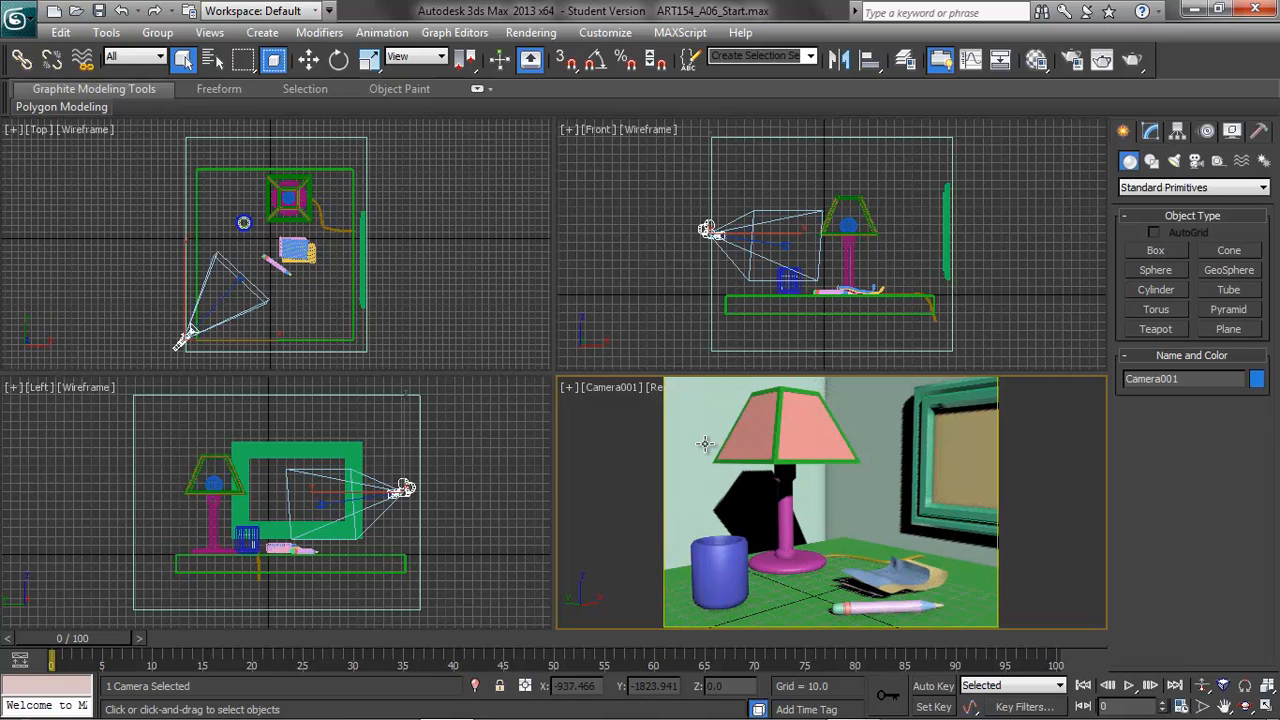
Step: Place a standard Omni light at the lamp's bulb in the front view
click(262, 32)
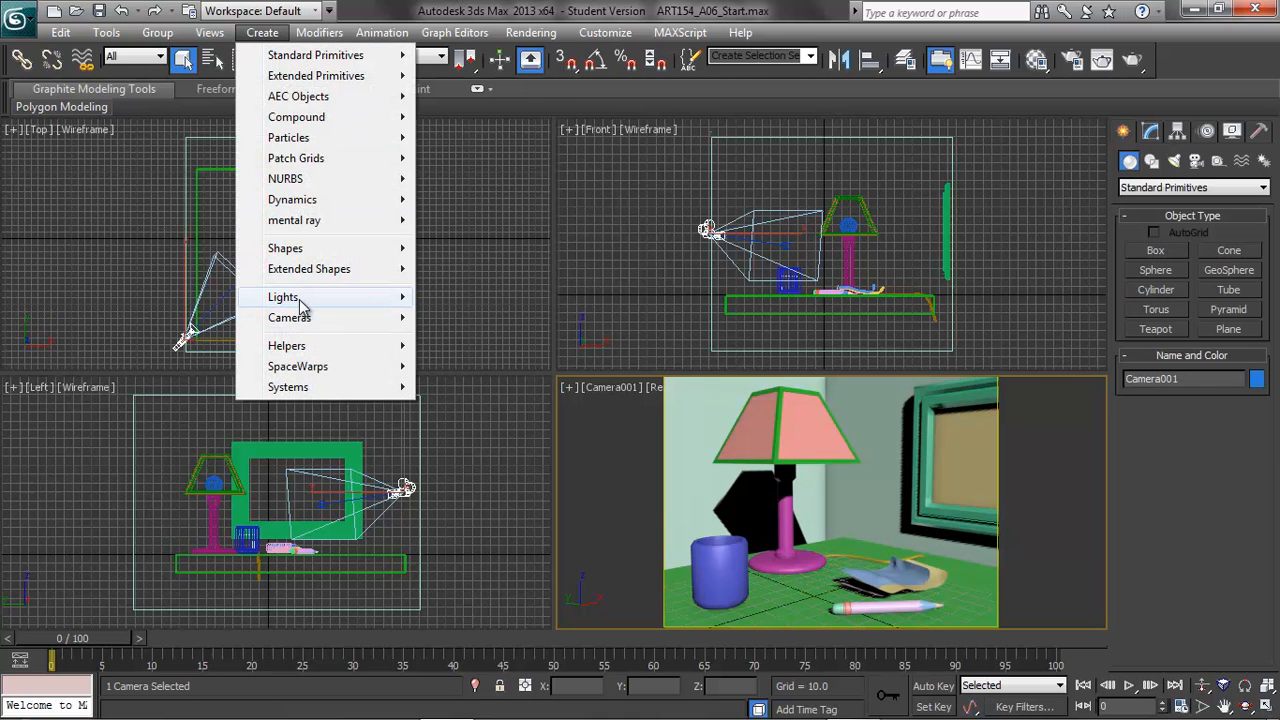
mouse_move(300, 297)
mouse_move(510, 322)
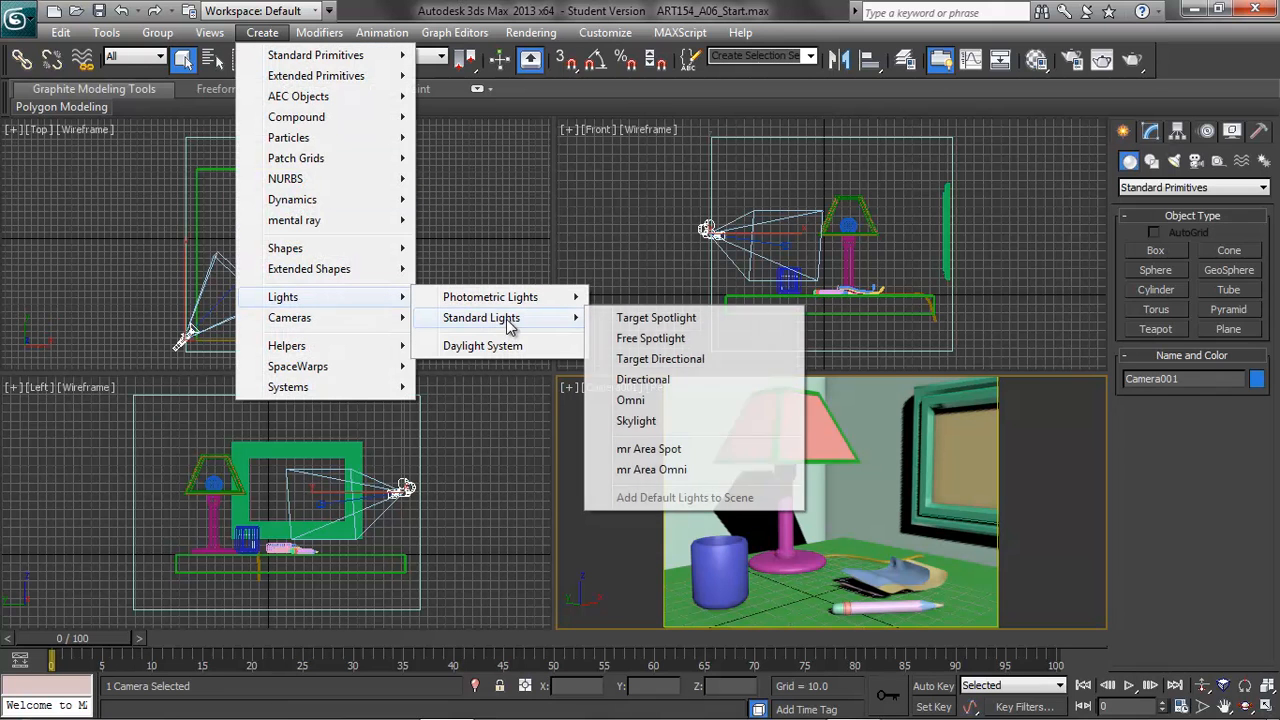
click(636, 402)
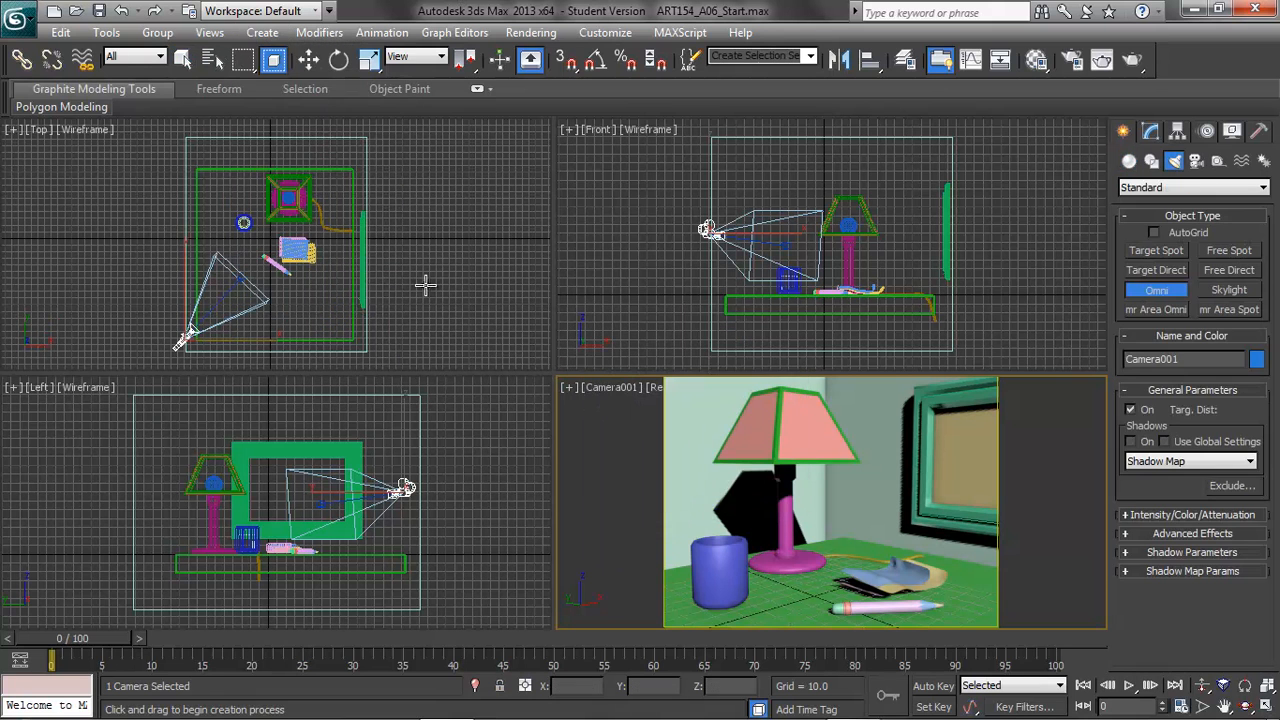
click(849, 226)
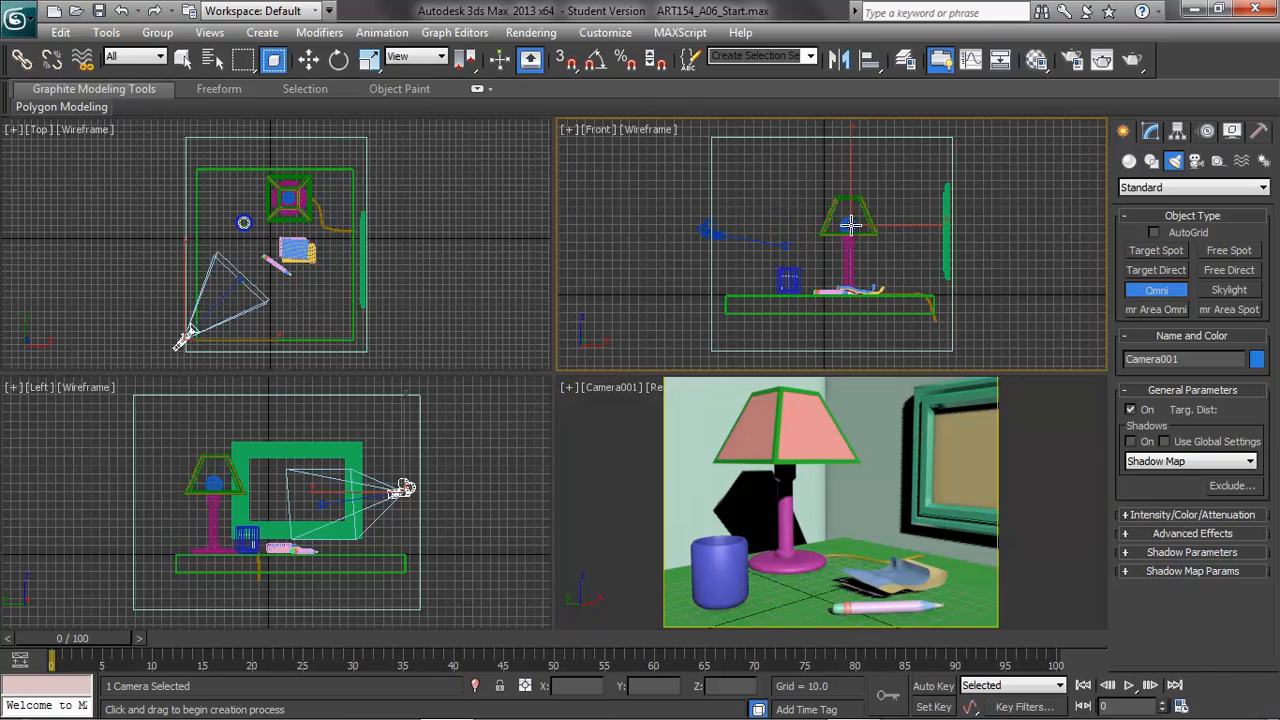
Step: Move the omni light in the top view onto the lamp bulb, to about X 30.8, Y 62.2
click(308, 59)
click(296, 318)
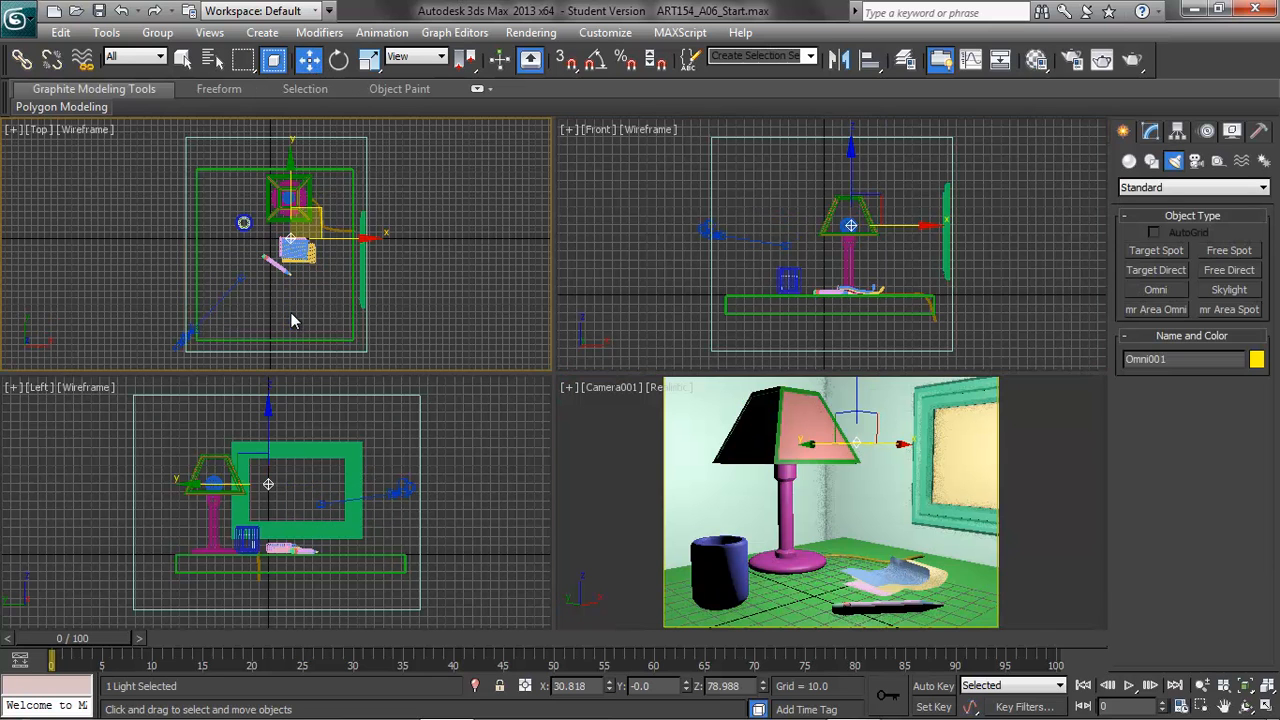
click(290, 238)
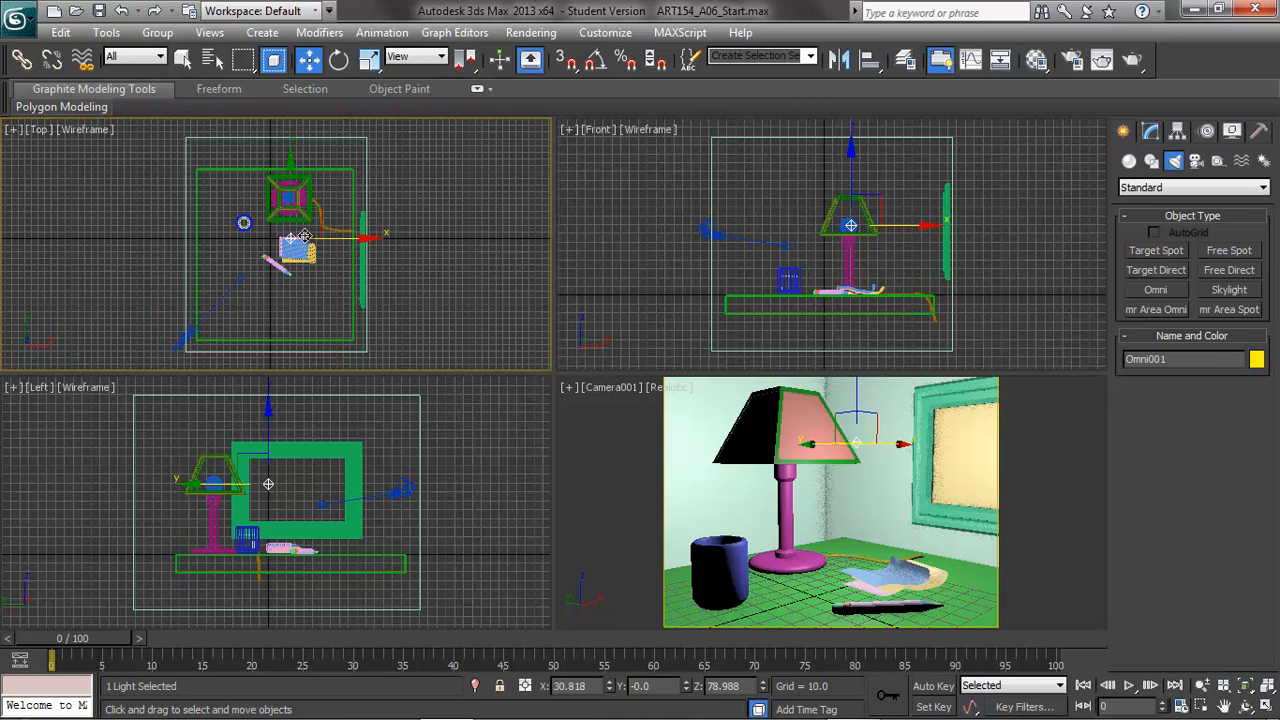
drag(292, 152, 298, 116)
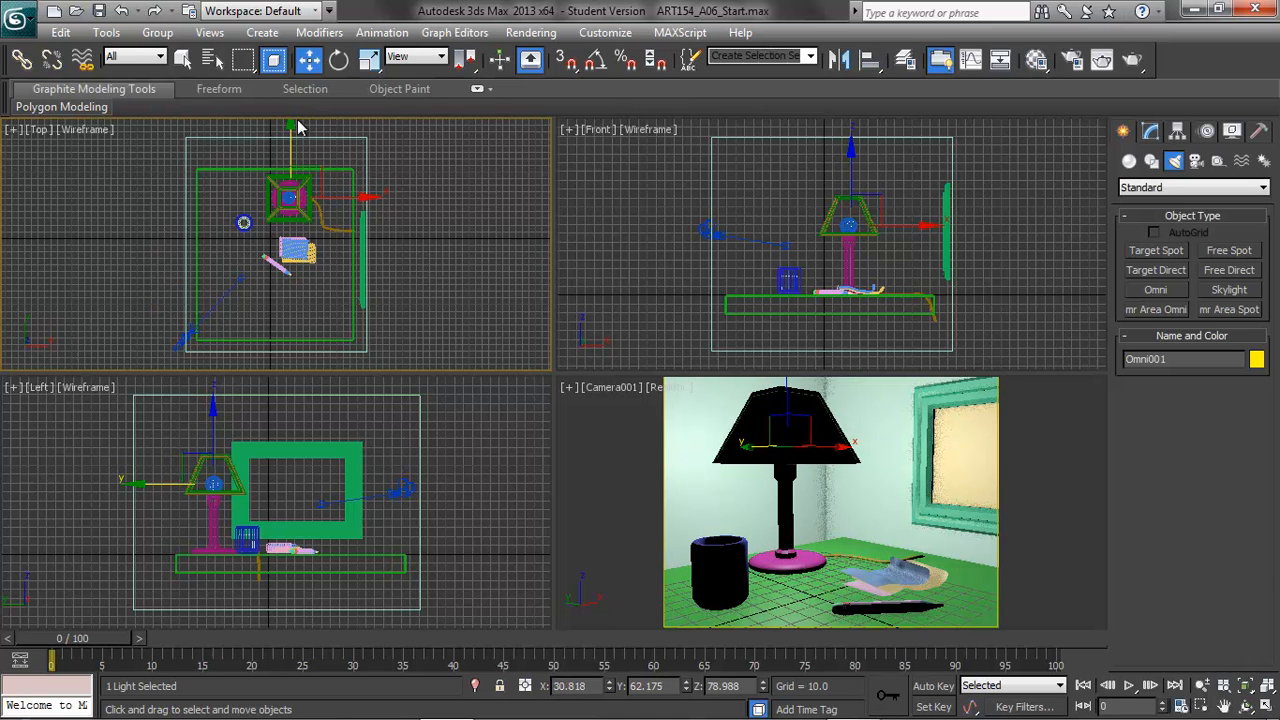
drag(366, 199, 367, 199)
Step: Lock rendering to the Camera001 viewport and render a test frame of it
click(1102, 60)
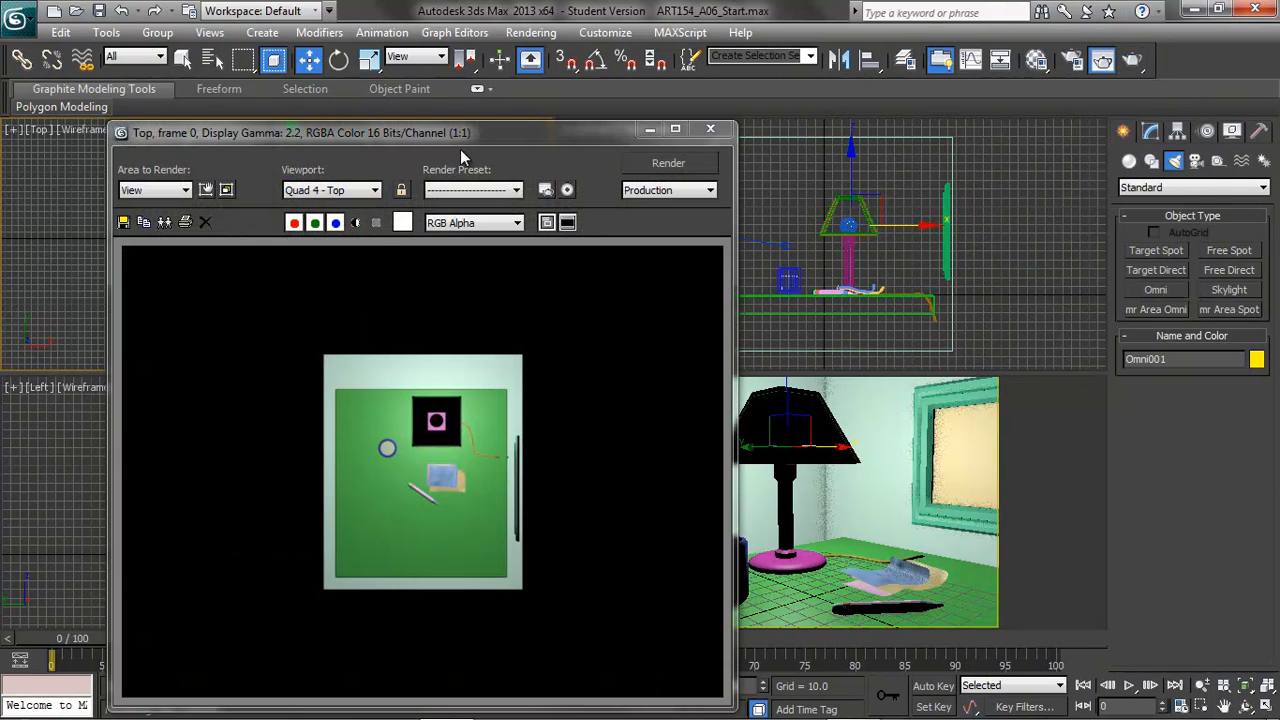
click(330, 190)
click(310, 246)
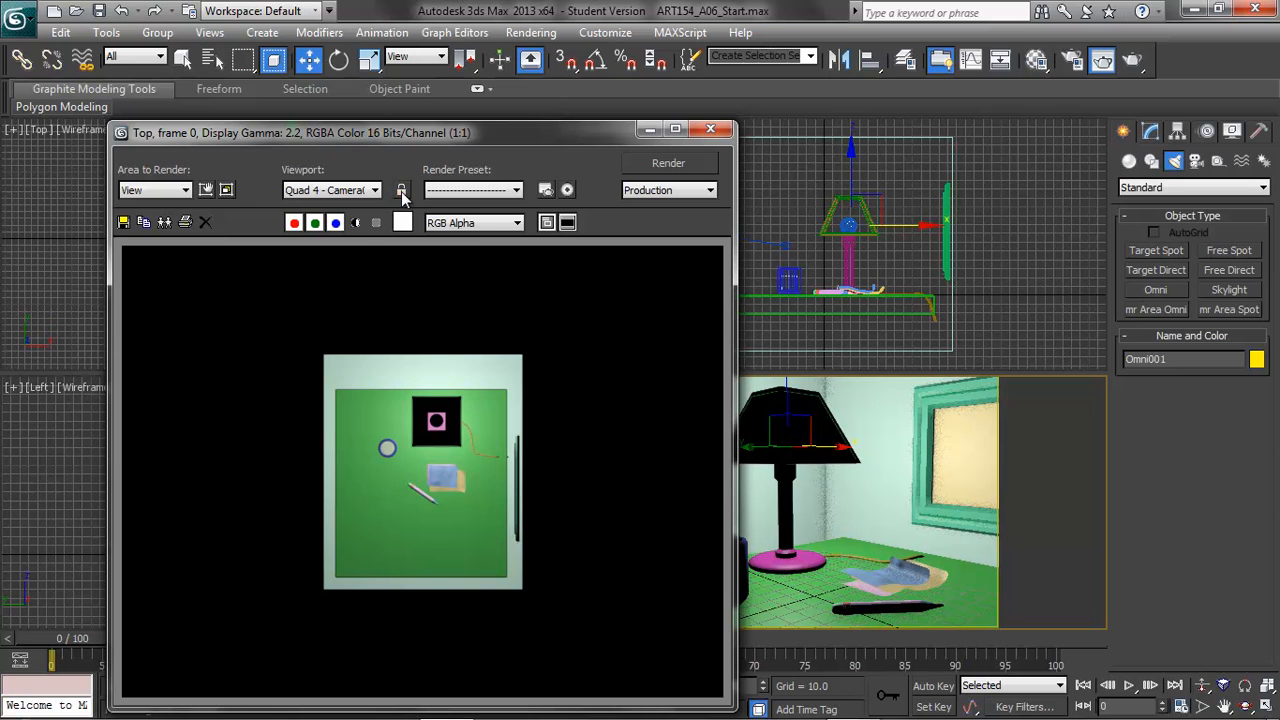
click(644, 162)
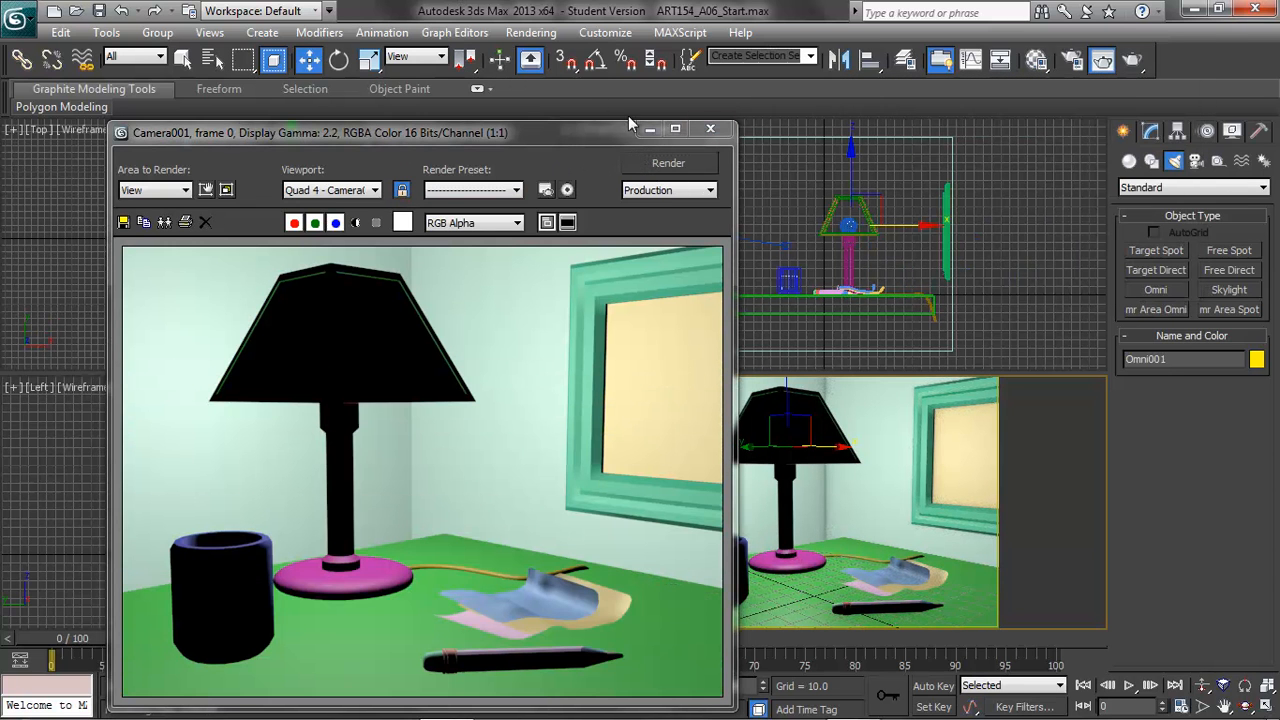
click(708, 131)
Step: Try shadows on the lamp's omni light with a test render, and switch them back off
click(1150, 133)
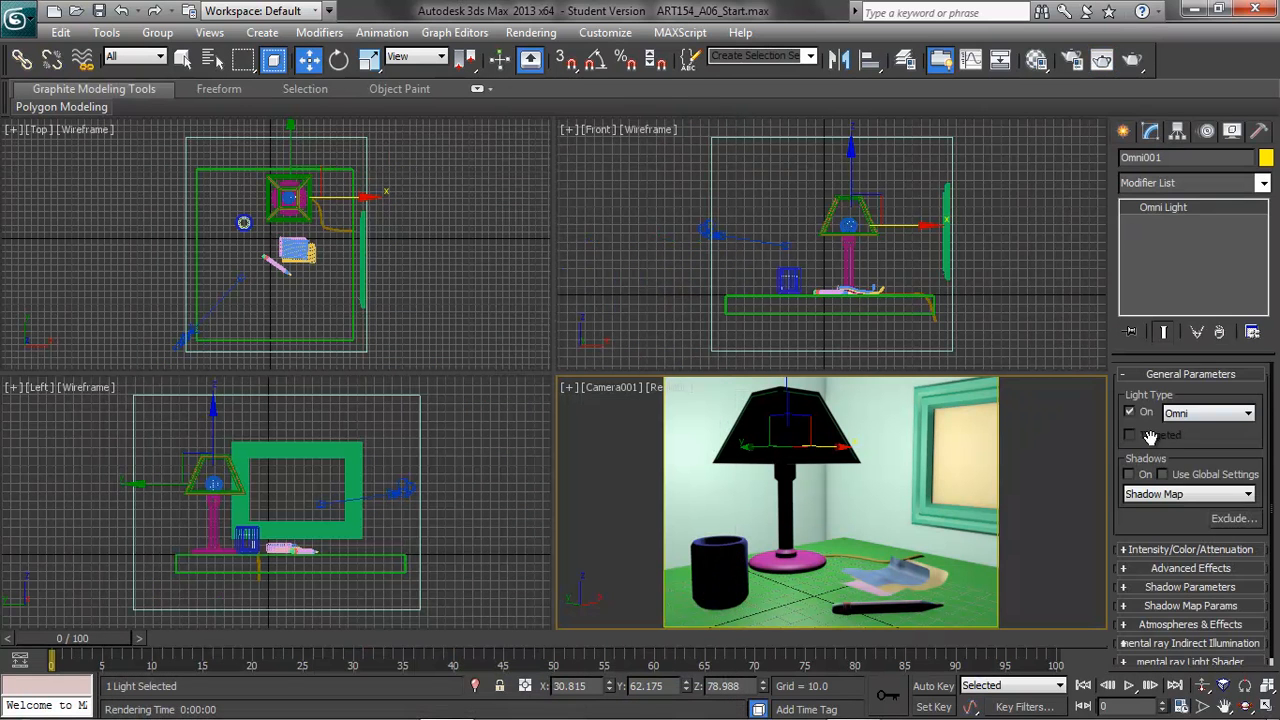
click(1130, 475)
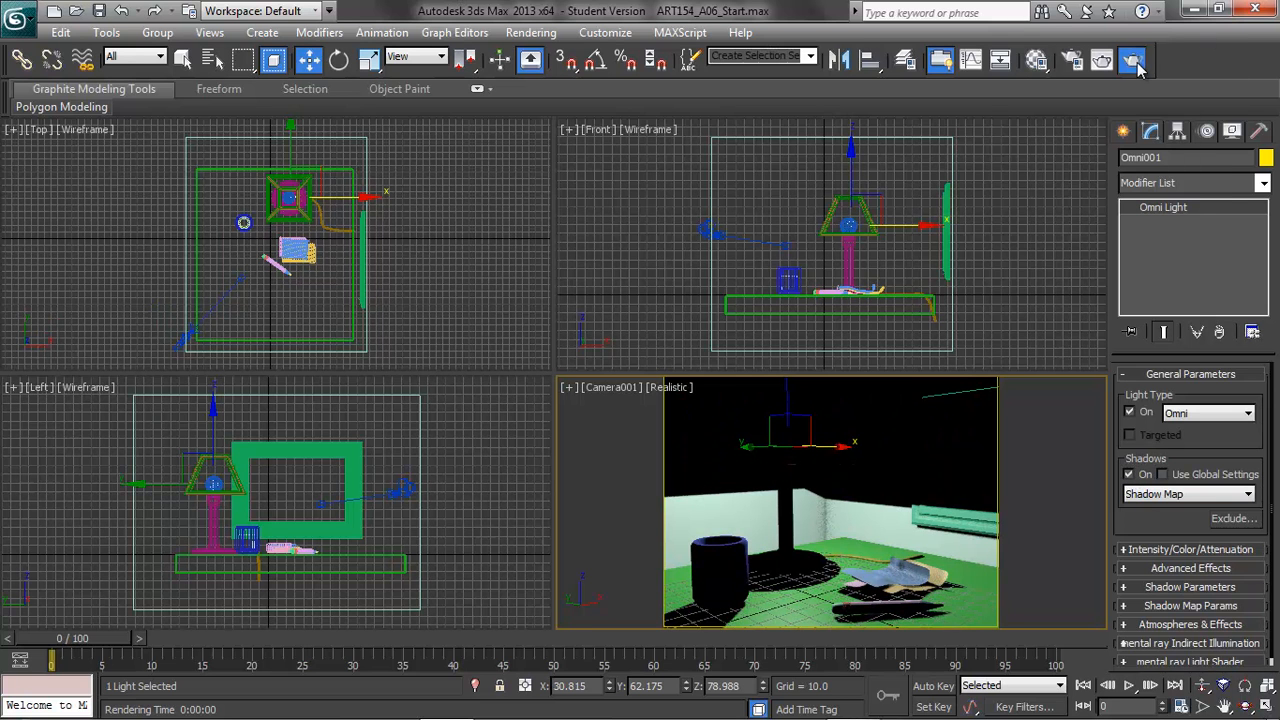
click(1103, 62)
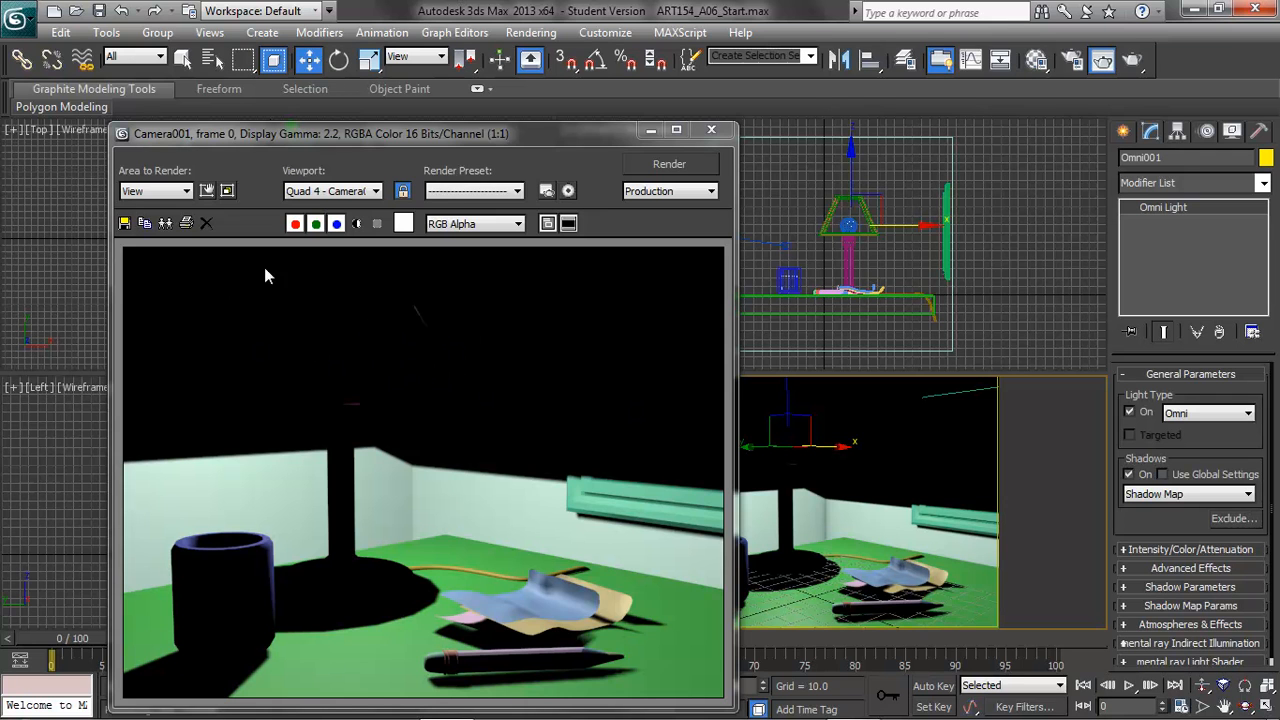
click(711, 129)
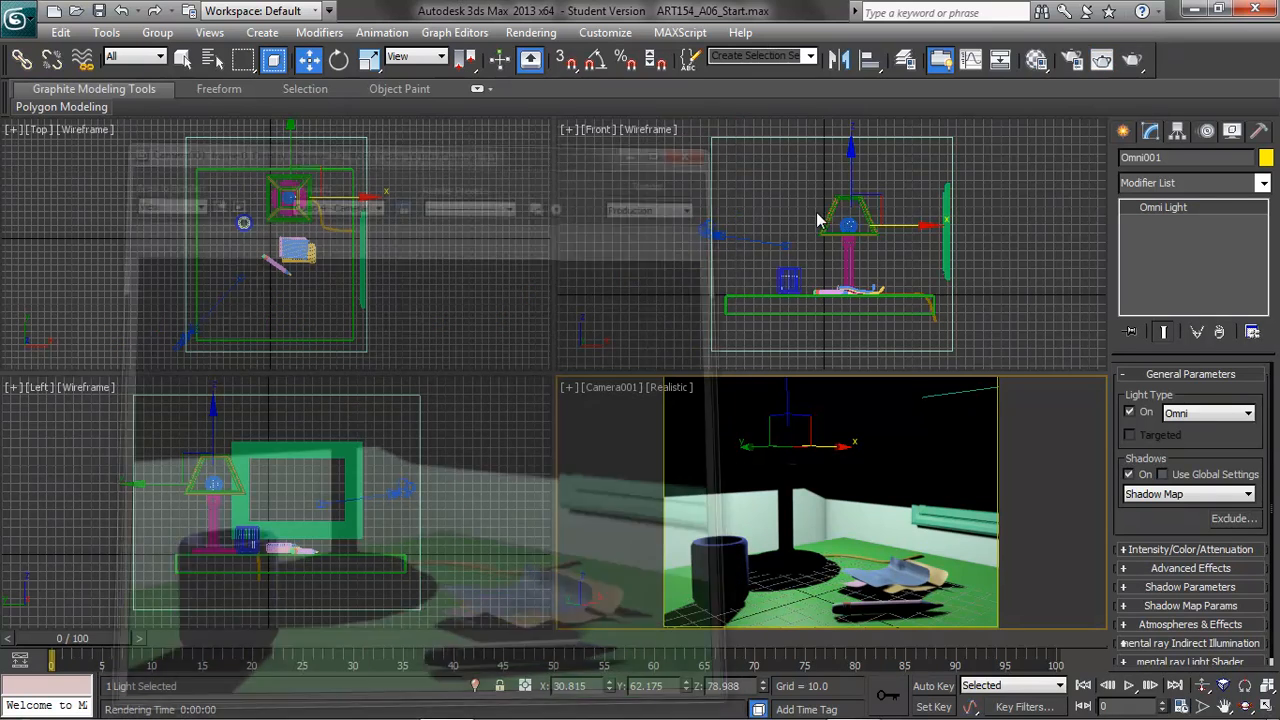
click(1129, 474)
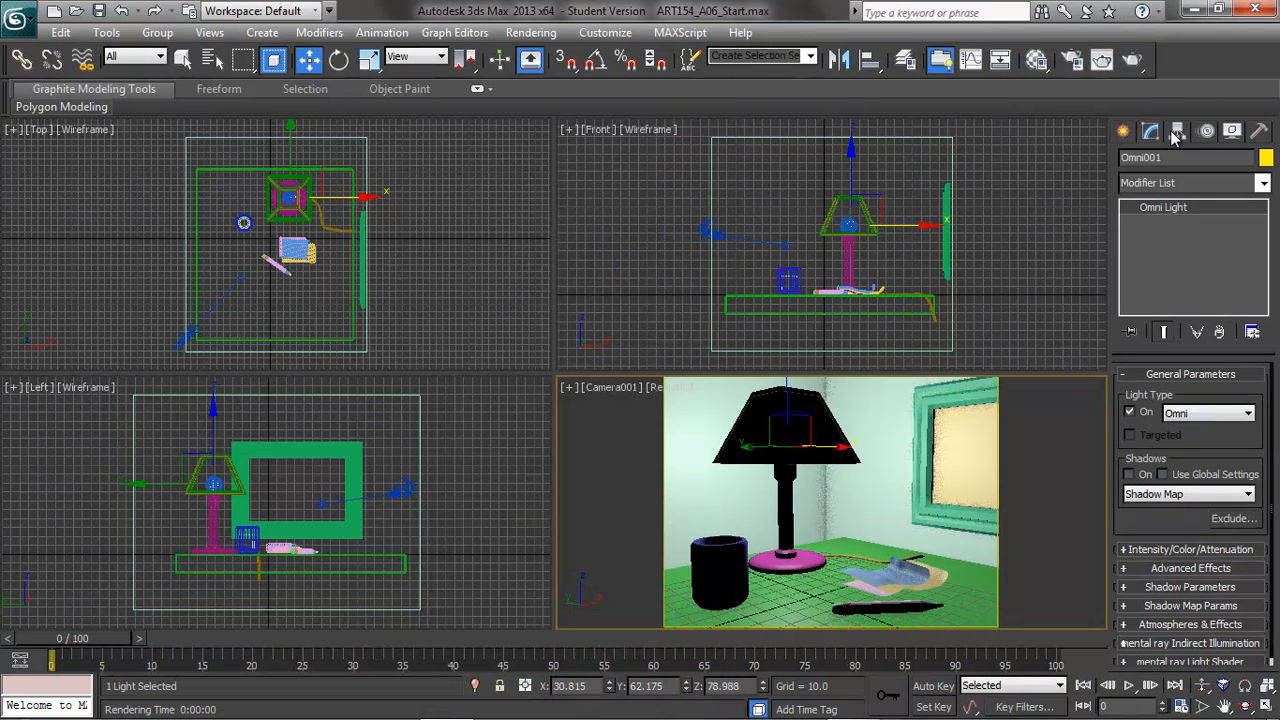
Step: Clone the omni light as a copy named Fill_Light and place it near the camera at about X -85, Y -113
click(288, 149)
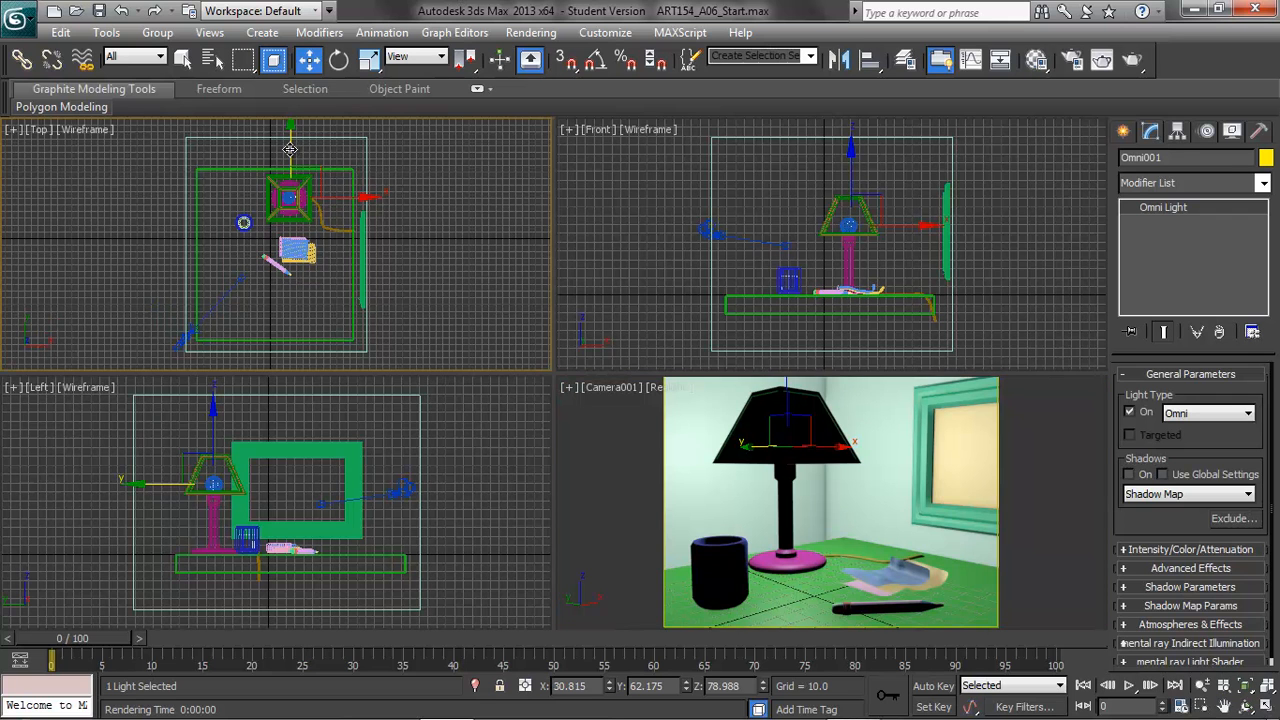
shift+drag(290, 150, 276, 266)
drag(586, 417, 505, 432)
text(Fill_Light)
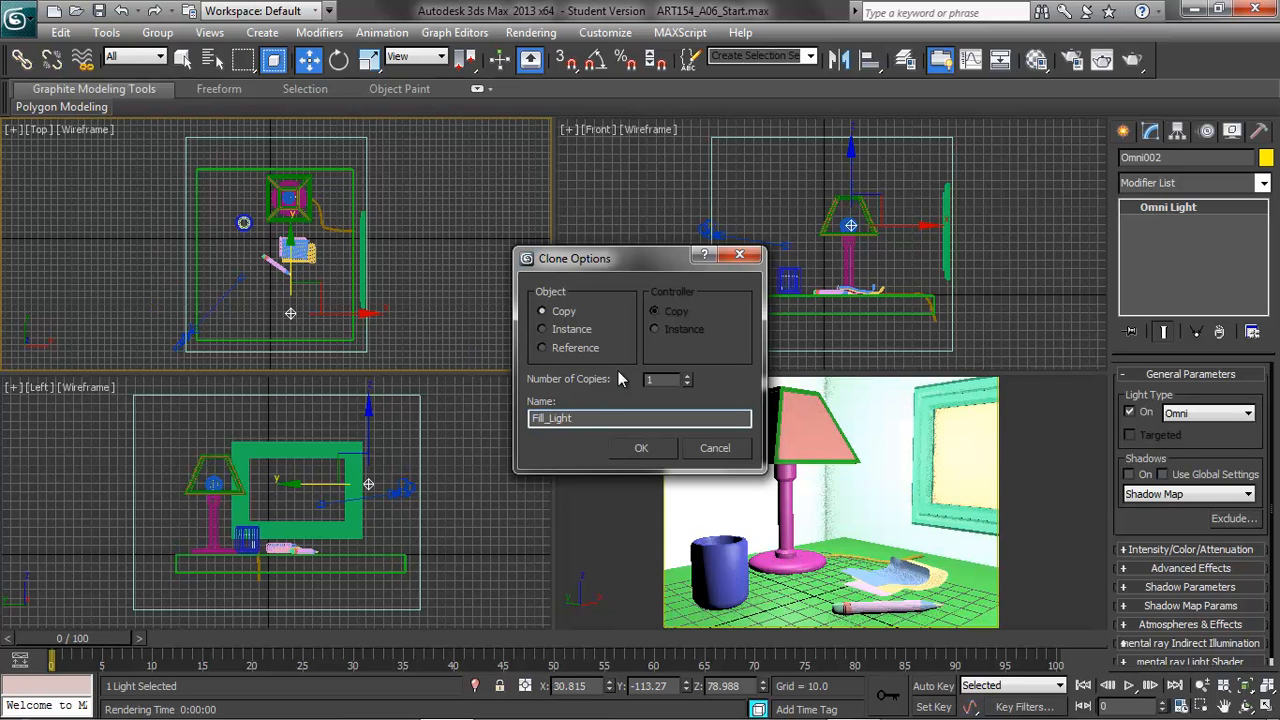
click(641, 448)
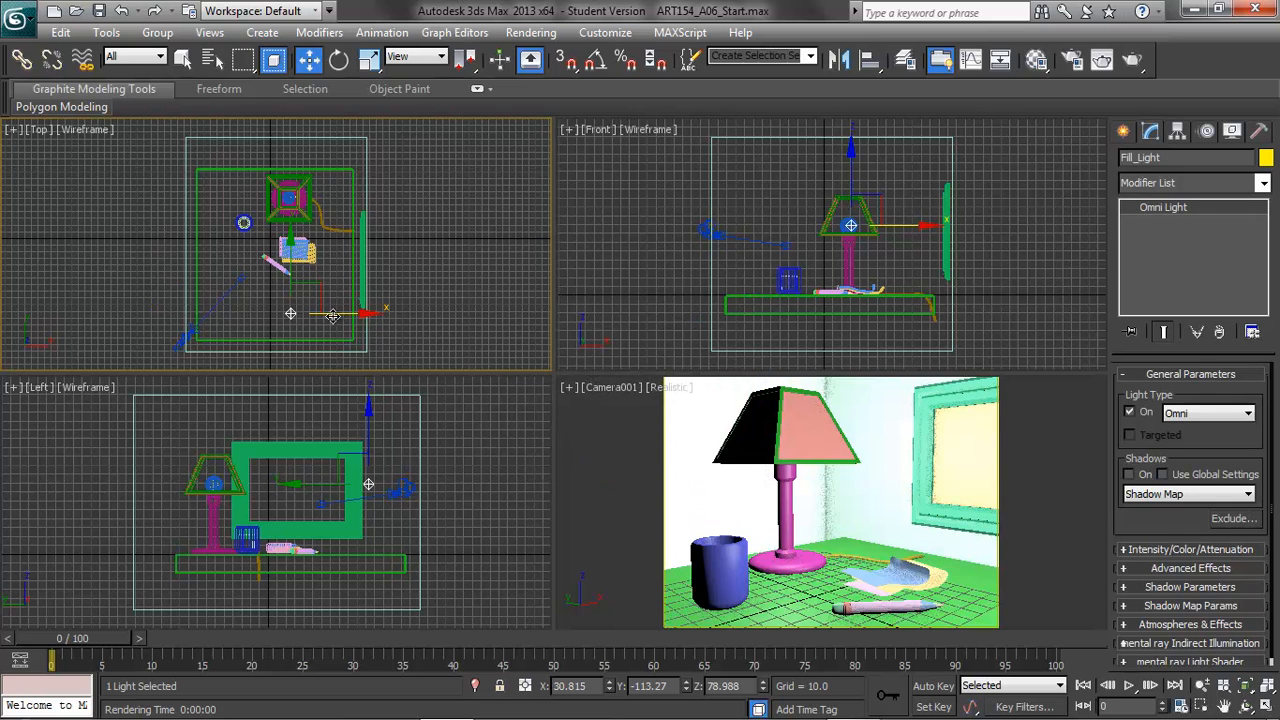
drag(334, 310, 257, 331)
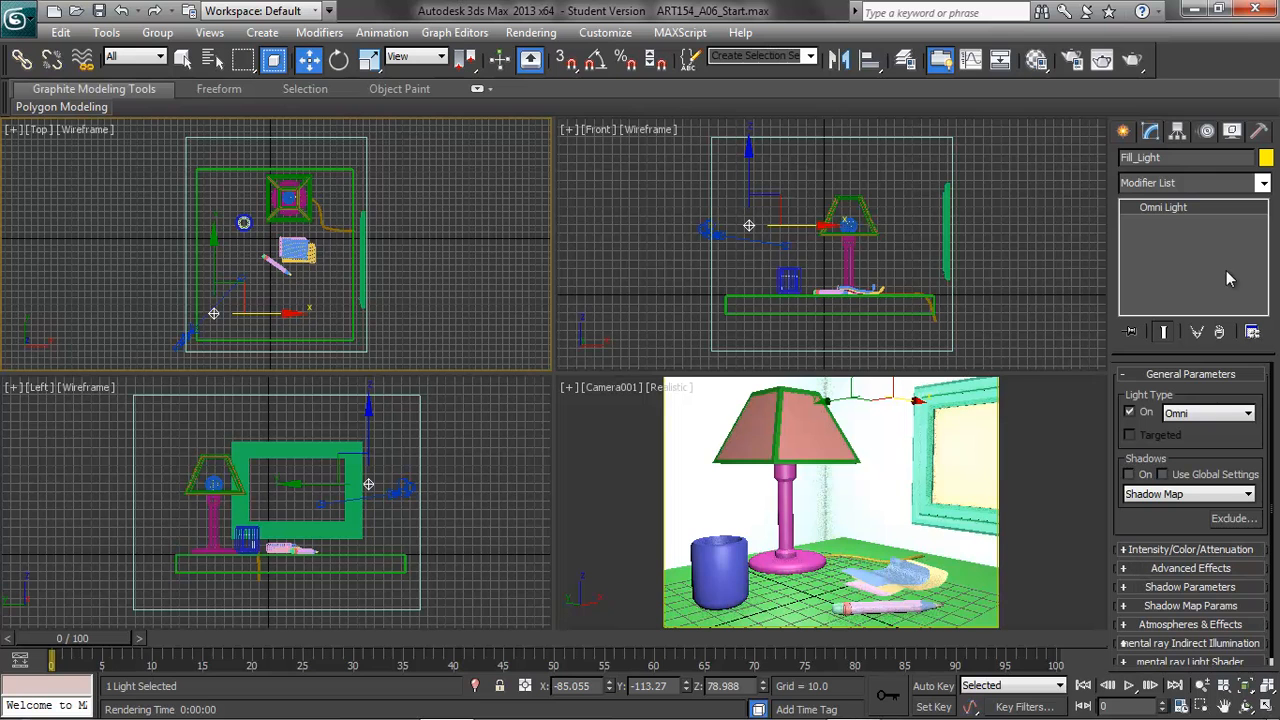
Step: Set the Fill_Light multiplier to 0.5, checking the camera view with test renders before and after
click(1128, 59)
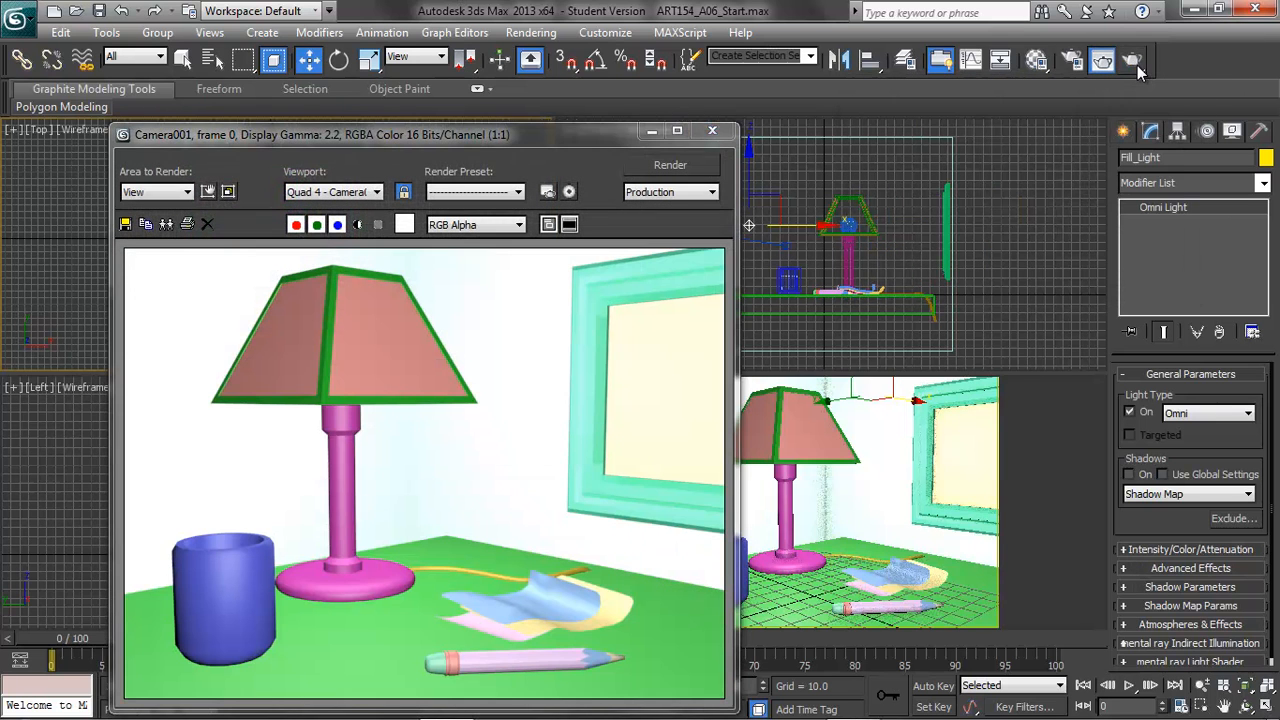
drag(720, 131, 710, 123)
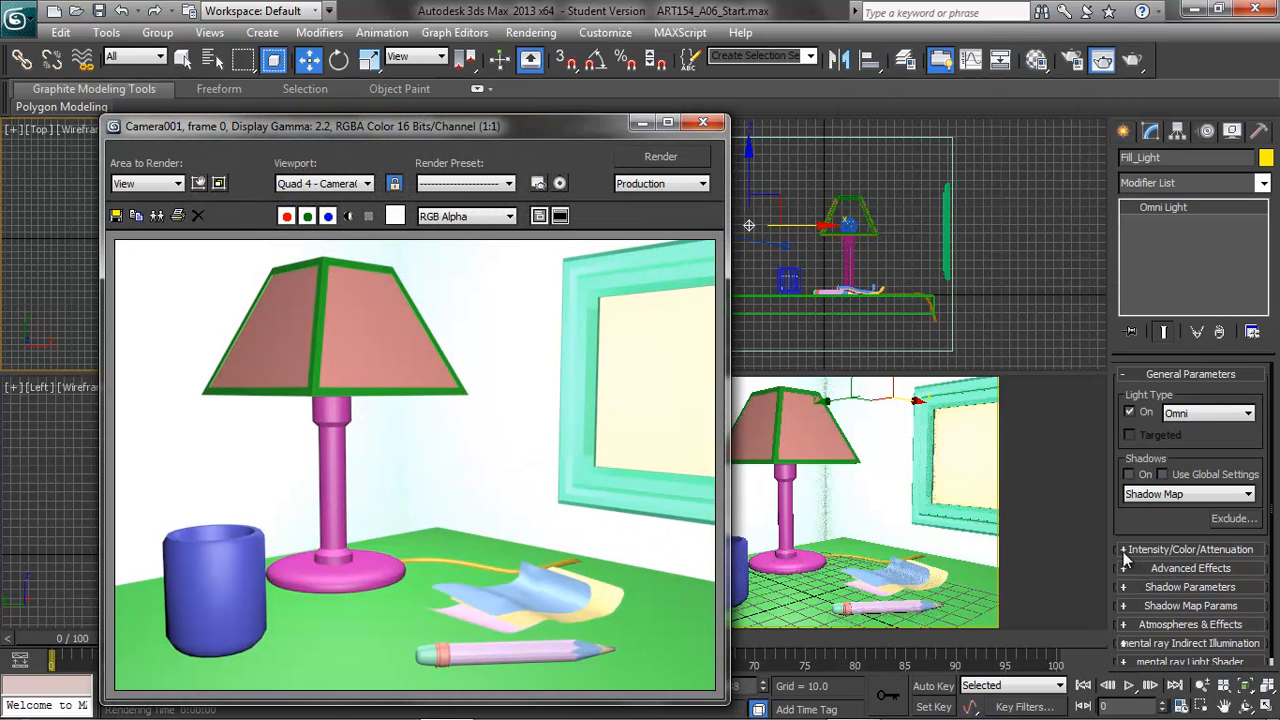
click(1190, 549)
double_click(1196, 479)
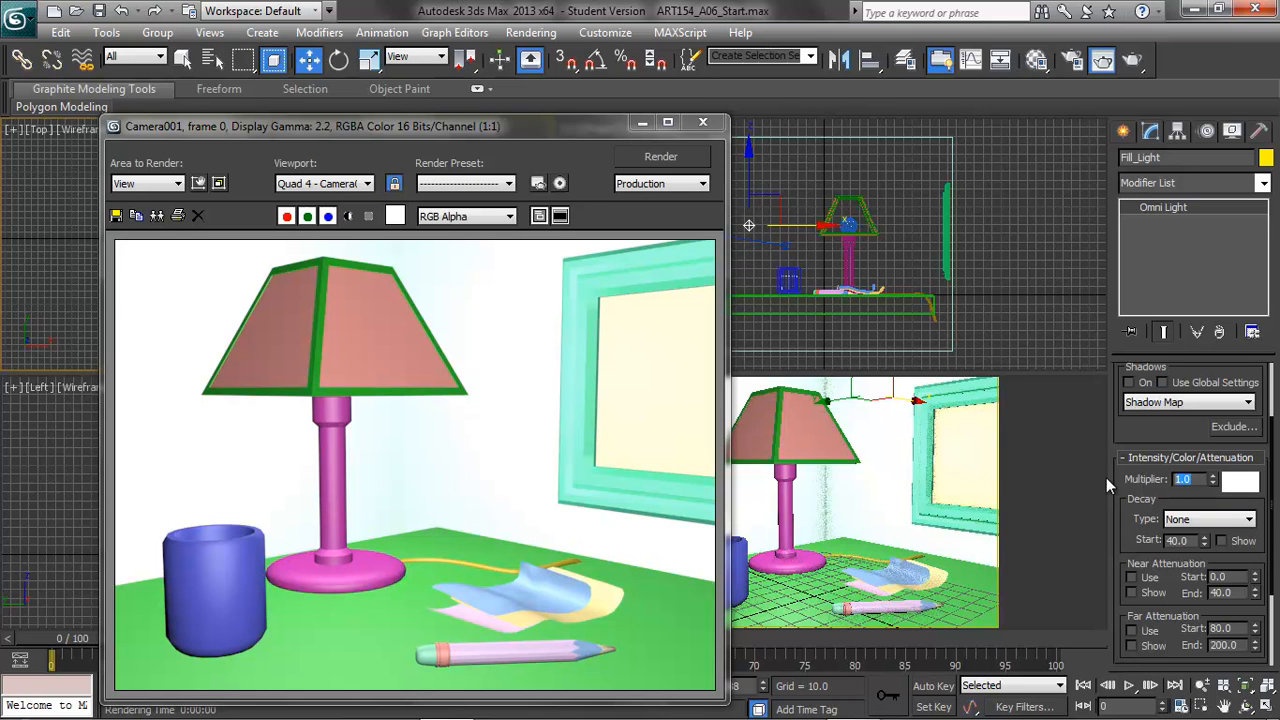
text(.5)
click(674, 156)
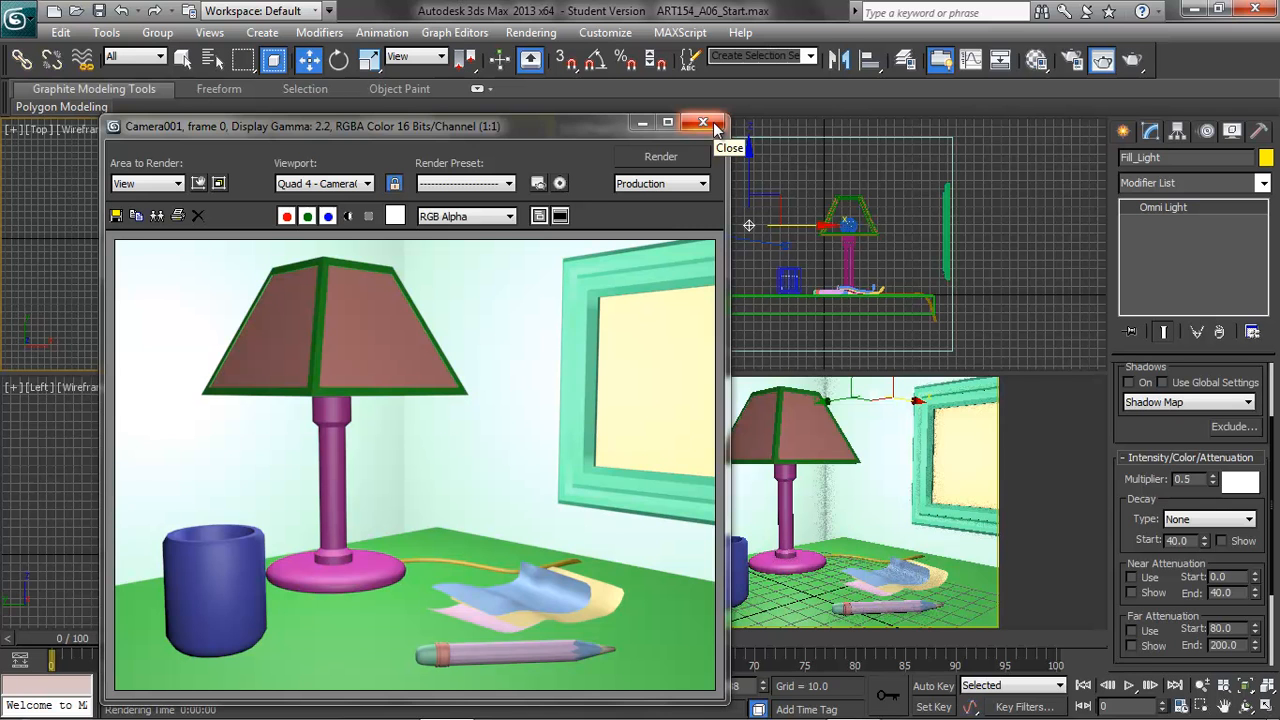
click(712, 127)
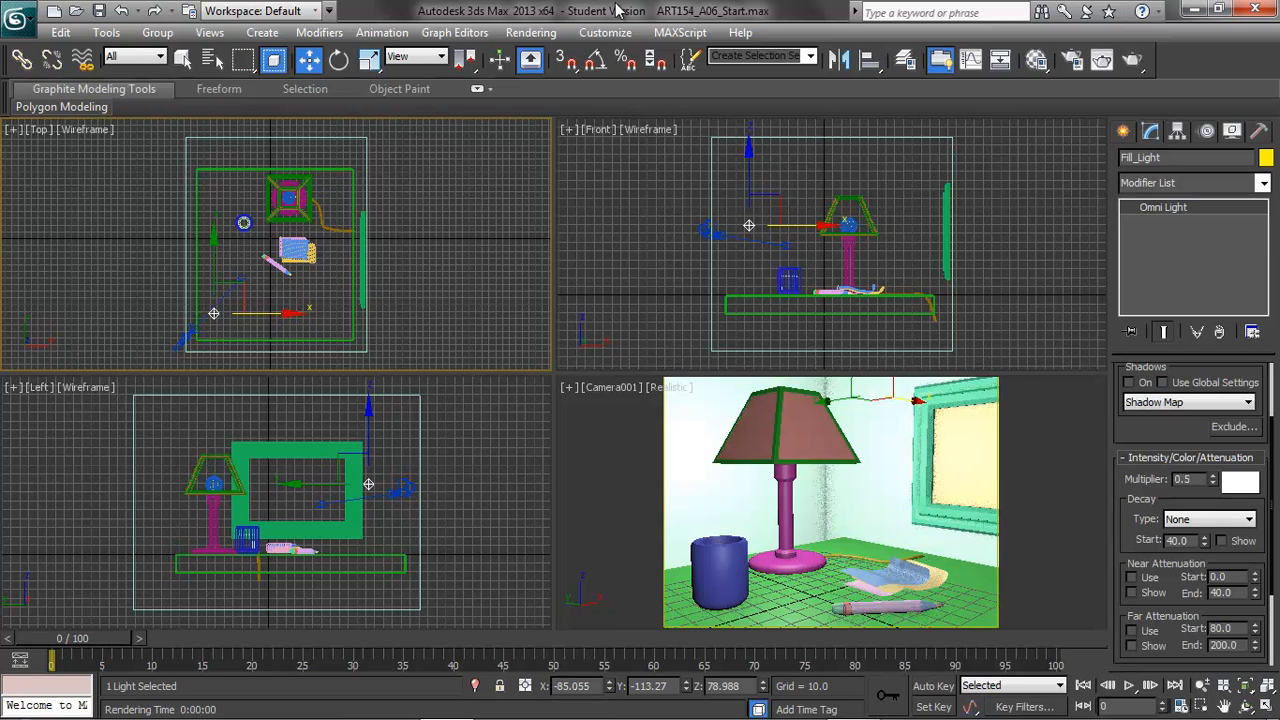
Step: Open the Compact Material Editor, move it clear of the camera view and display more sample slots
click(527, 33)
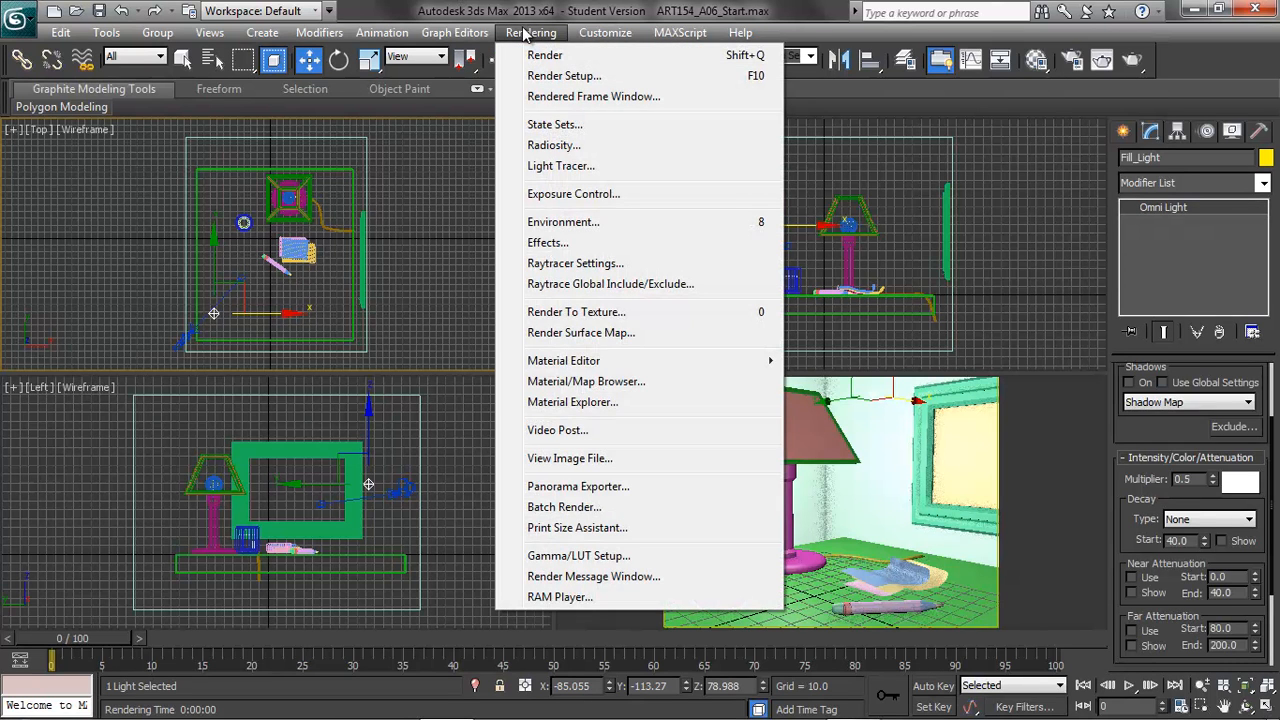
mouse_move(540, 361)
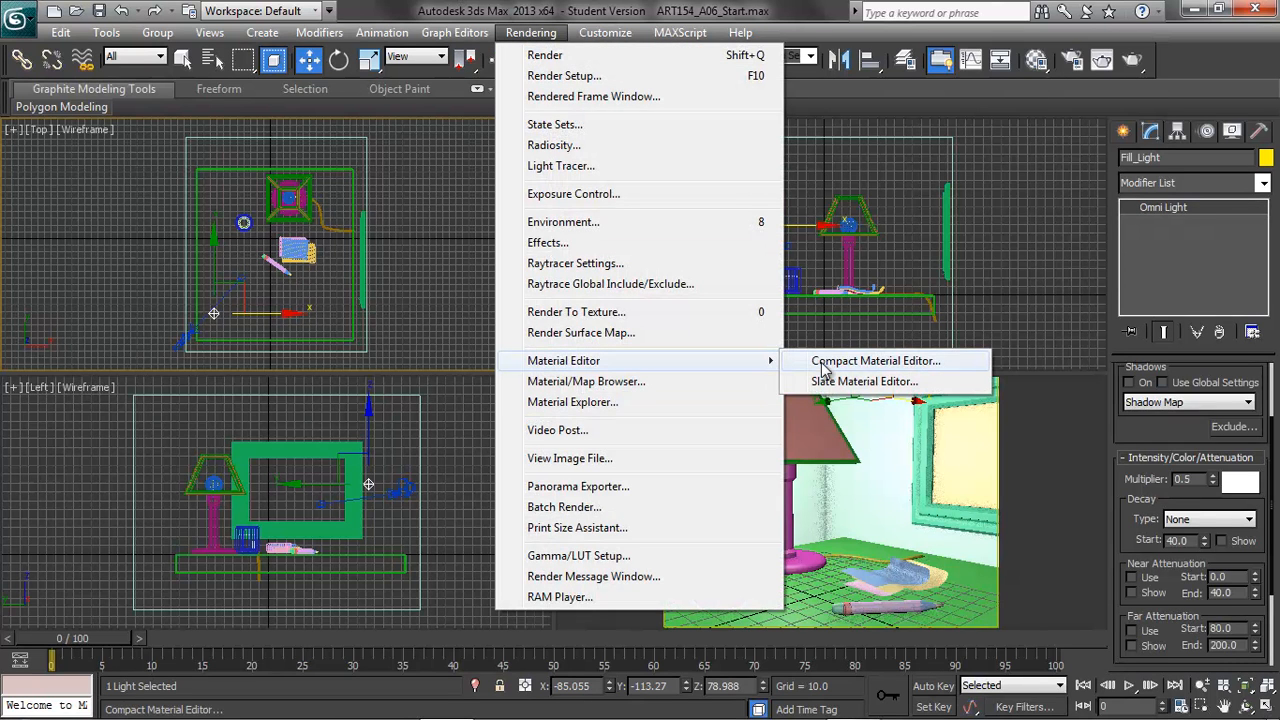
click(886, 362)
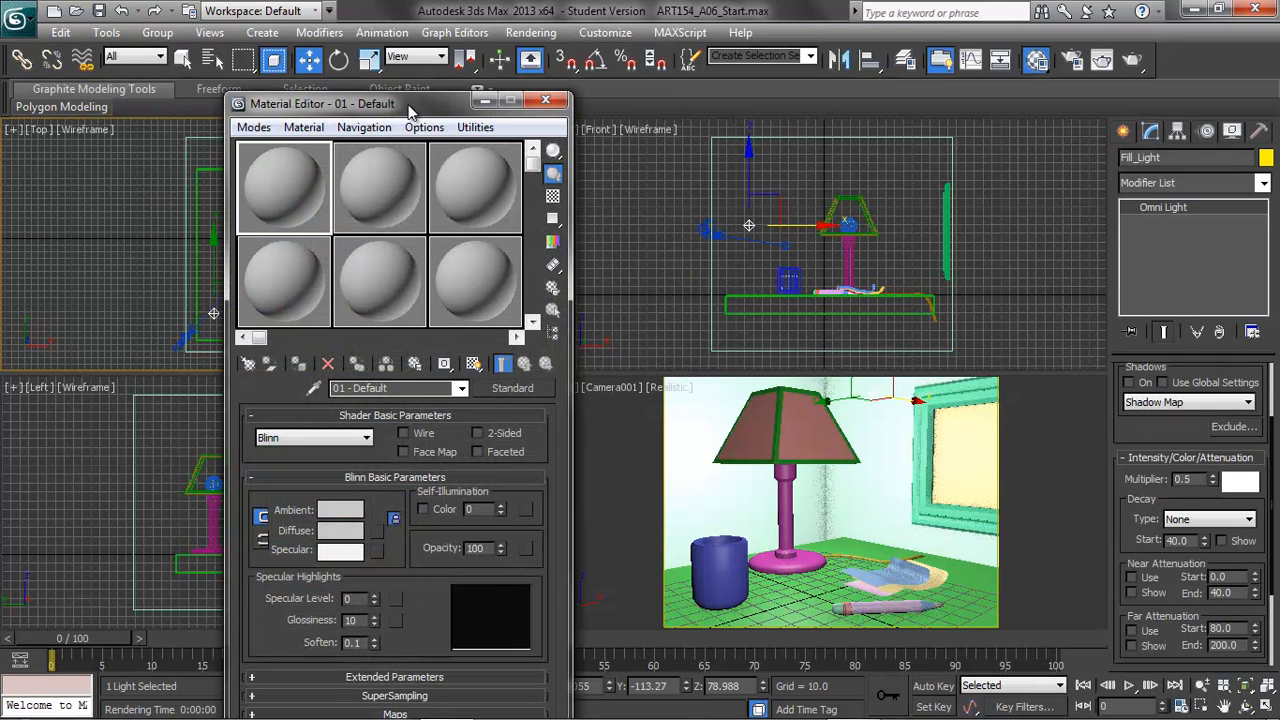
drag(410, 108, 300, 33)
key(x)
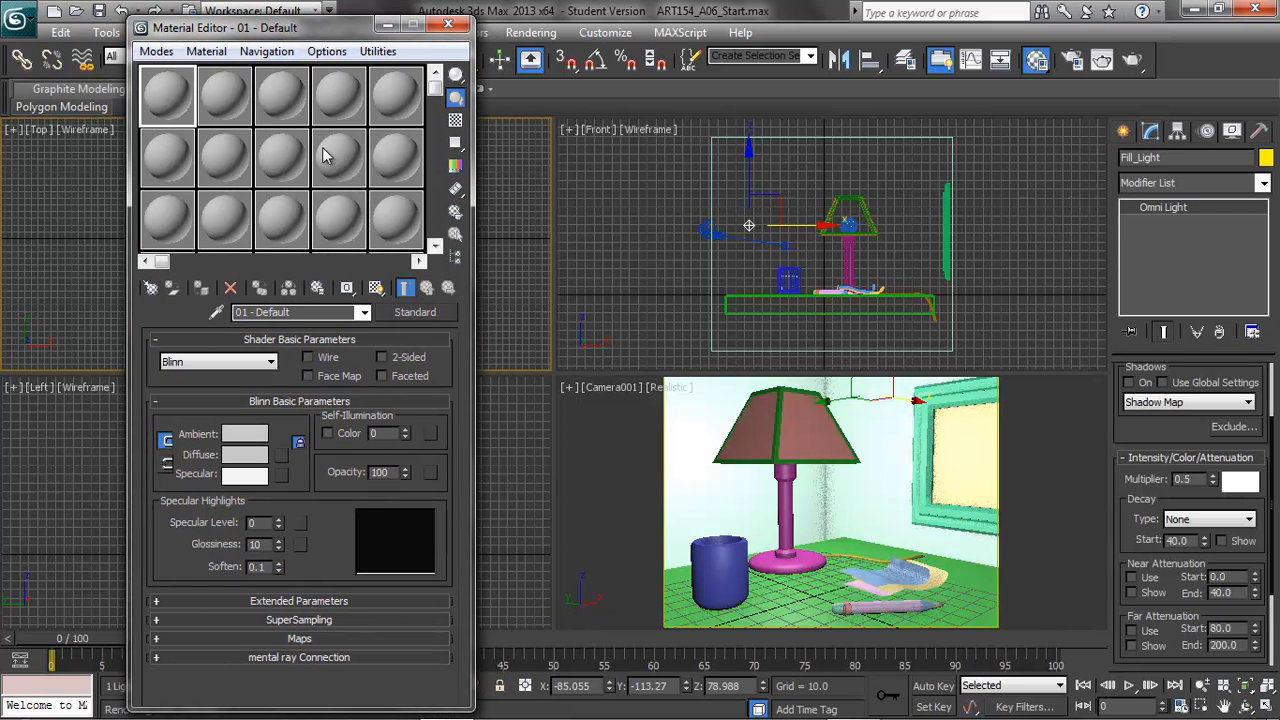
Step: Cycle the sample slots through the 6 x 4 layout and back to the large 3 x 2 layout
key(x)
click(328, 51)
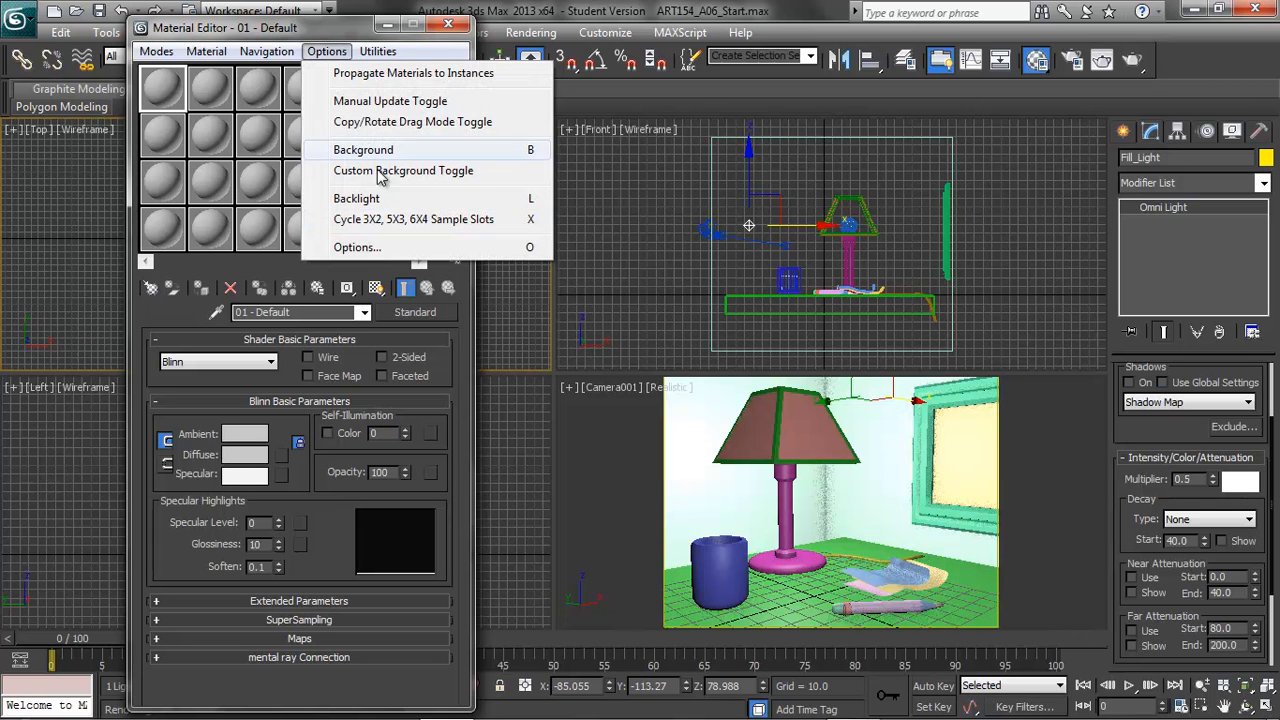
click(307, 29)
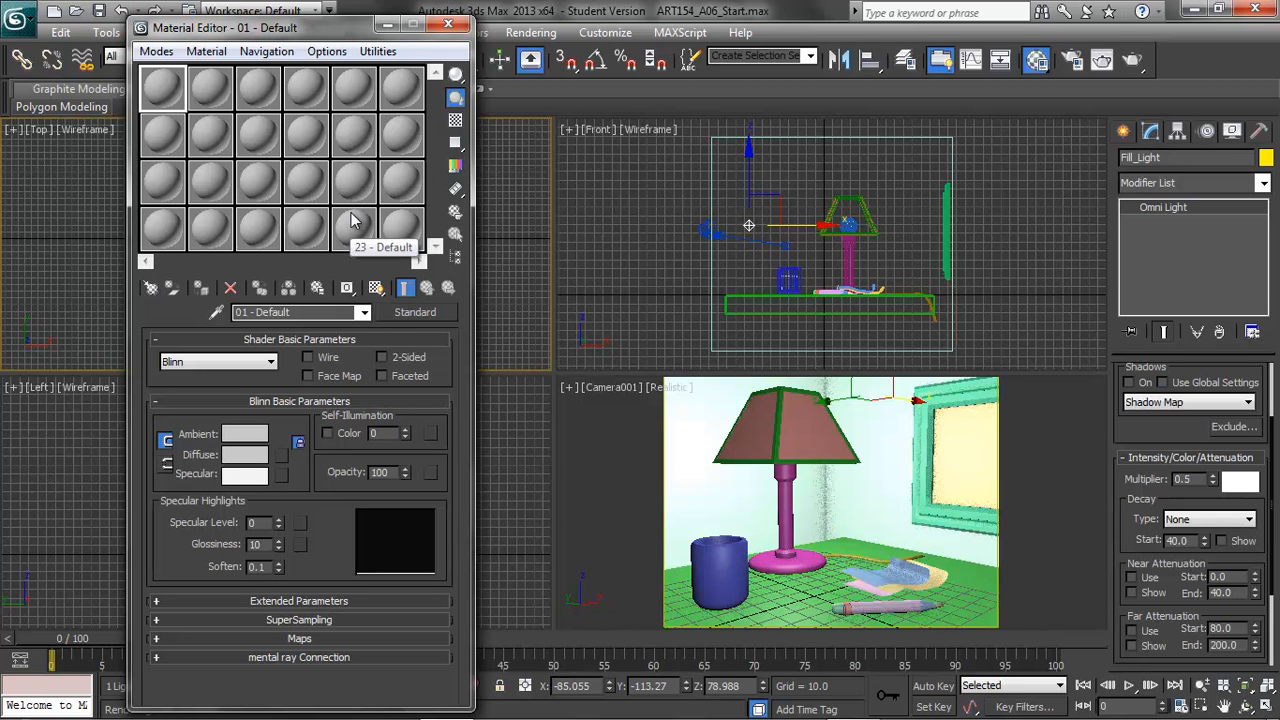
key(x)
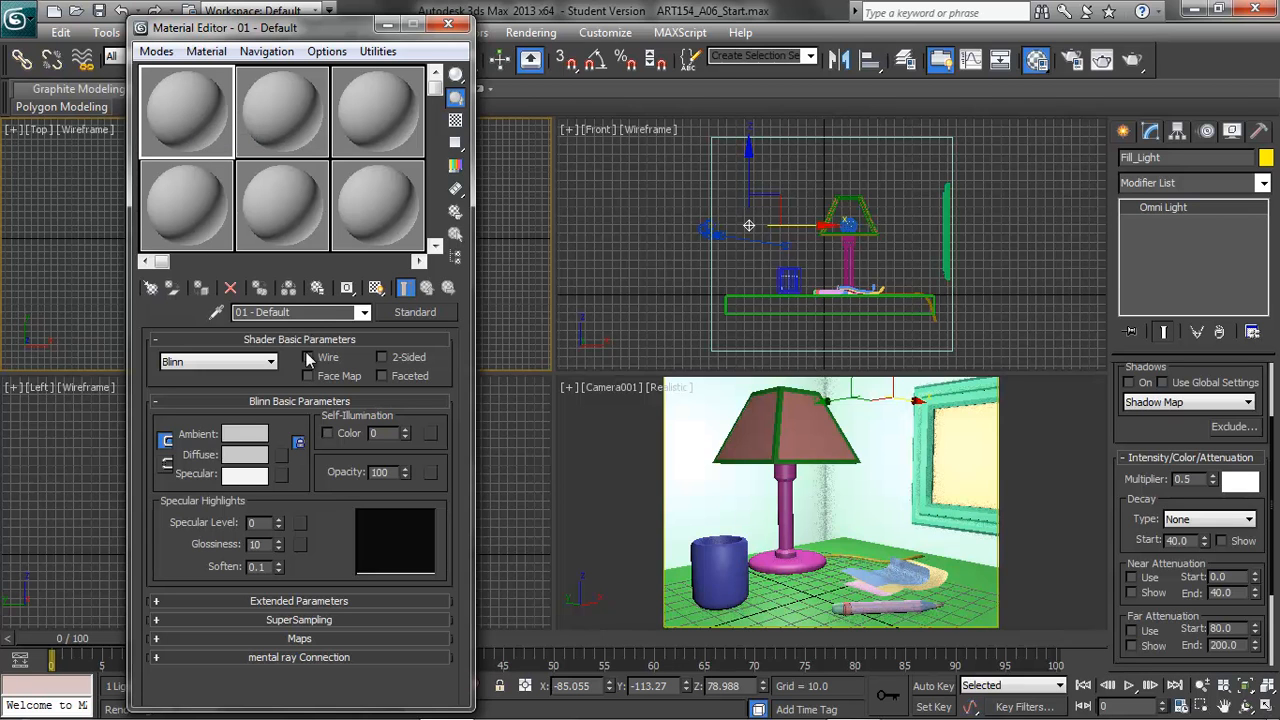
Step: Name the first sample material Wall and keep its shader as Blinn
triple_click(316, 312)
text(Wall)
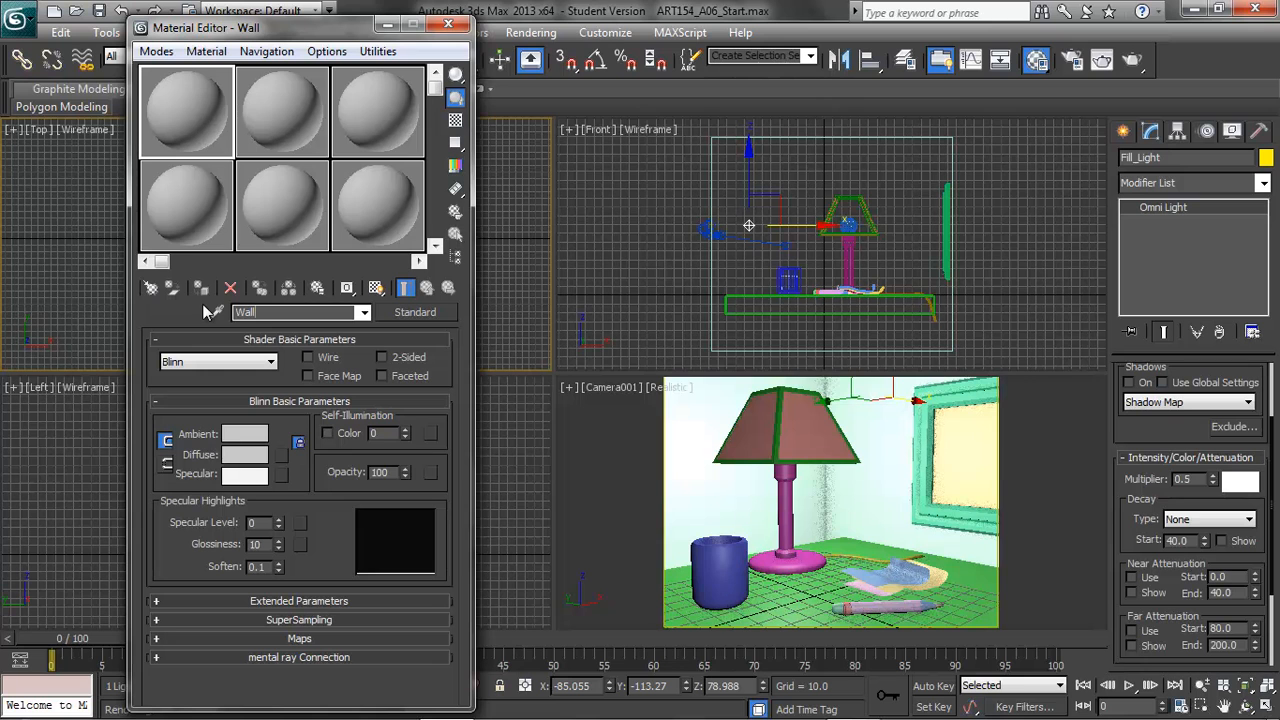
click(240, 366)
click(238, 356)
click(428, 317)
Step: Set the Wall material's diffuse color to a sky blue of about RGB 30, 127, 183
click(247, 458)
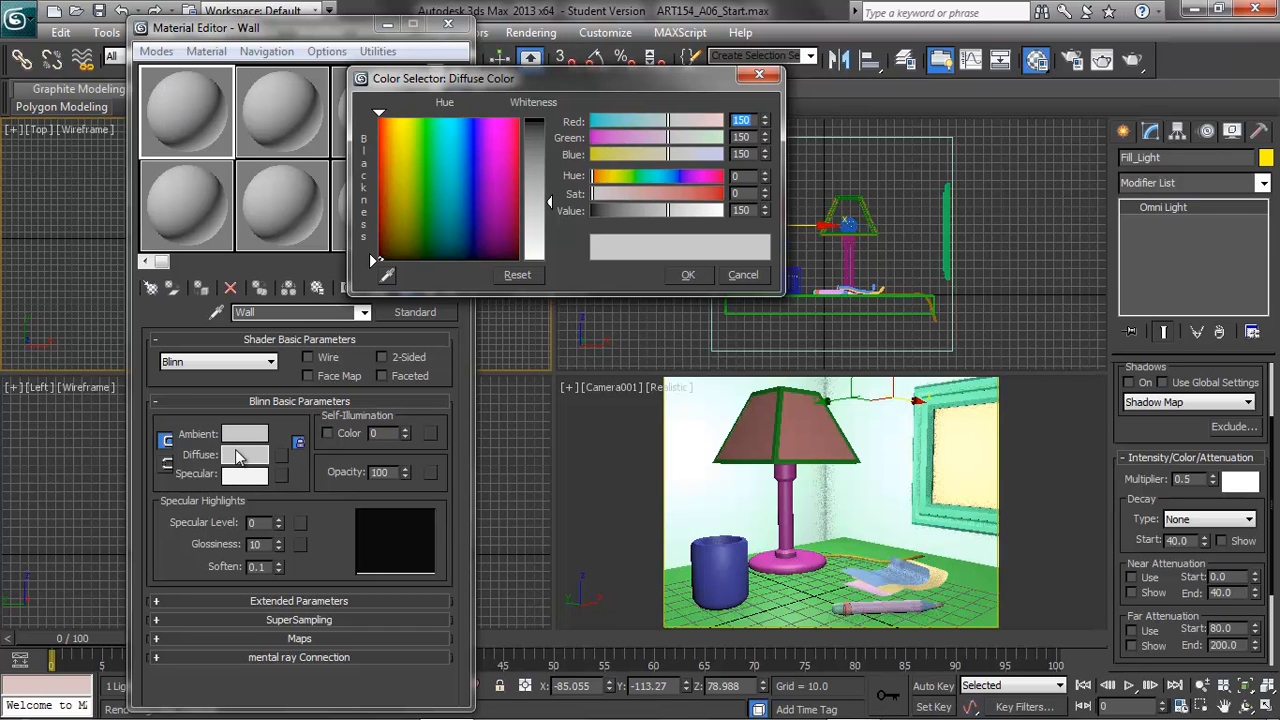
click(457, 164)
drag(552, 201, 549, 136)
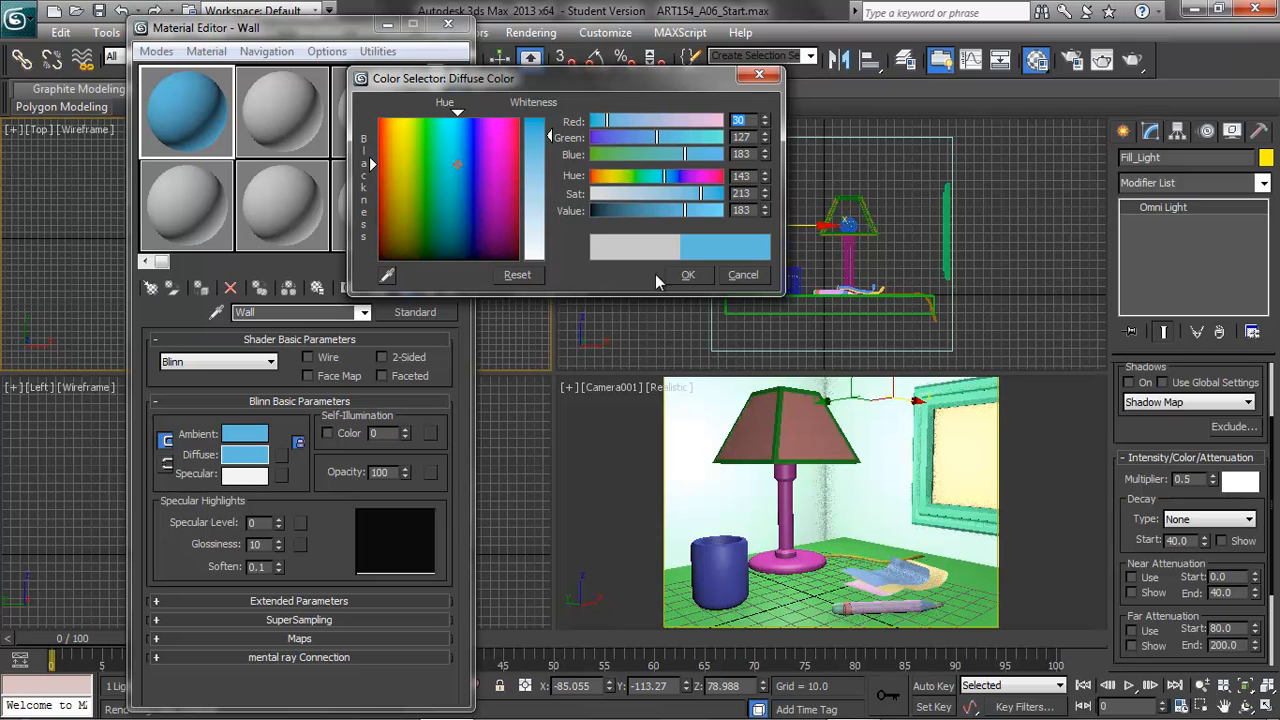
click(688, 276)
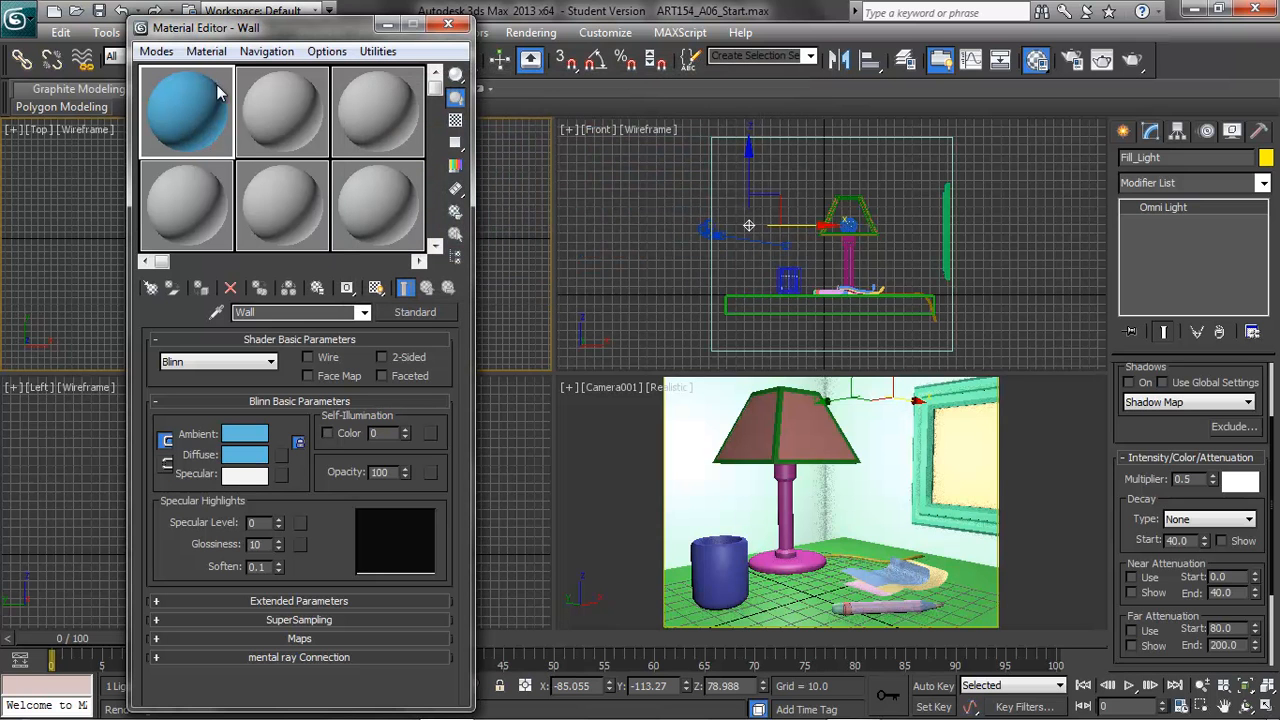
Step: Apply the Wall material to the room's walls and check it with a test render of the camera view
drag(280, 160, 690, 441)
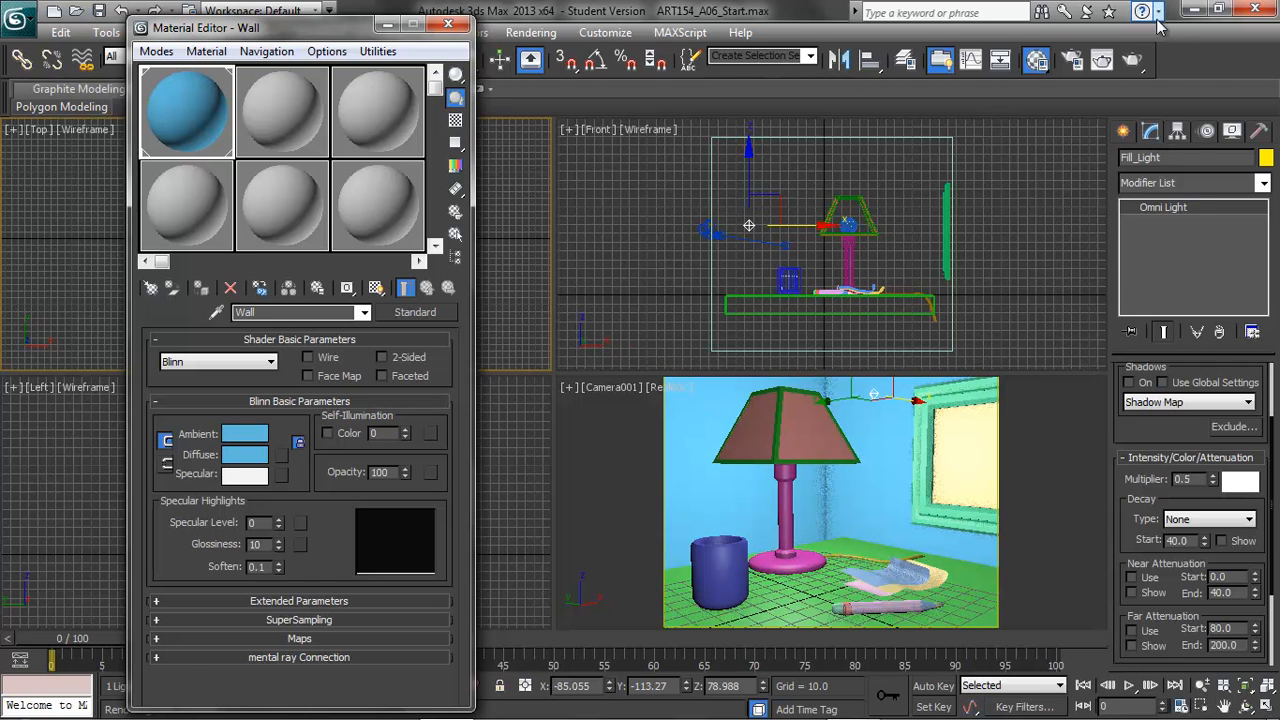
click(1133, 61)
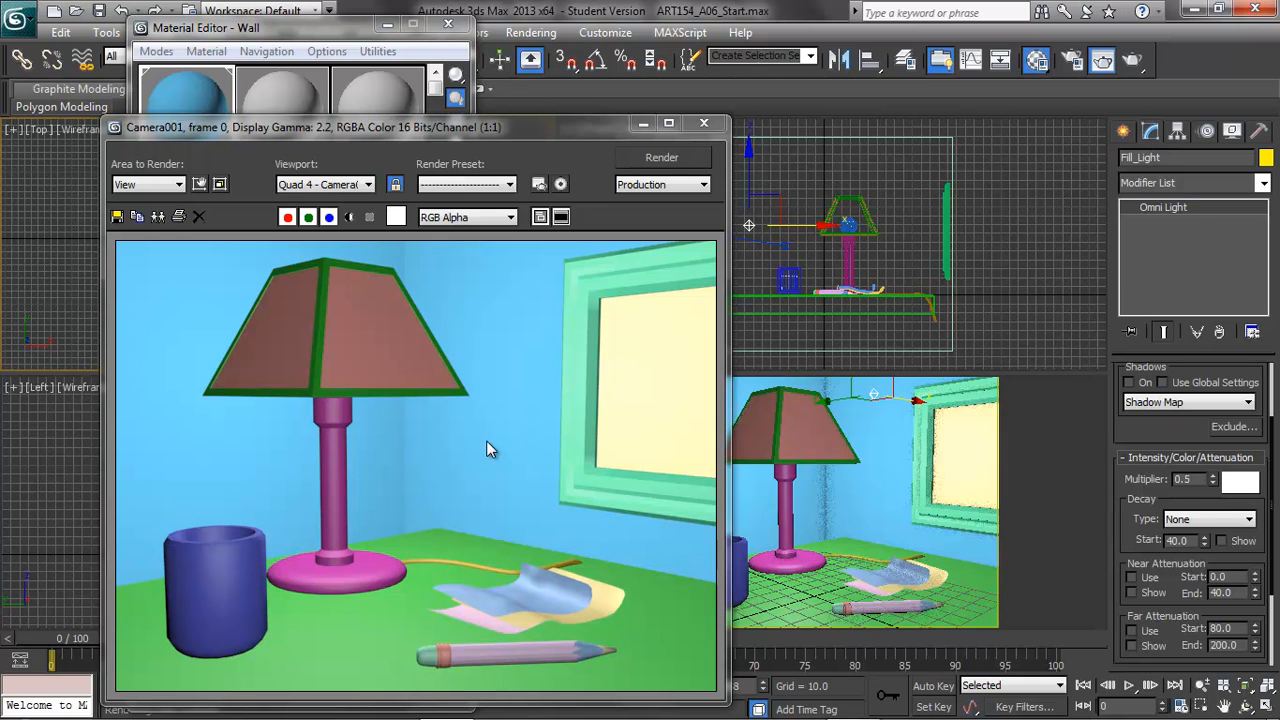
click(705, 125)
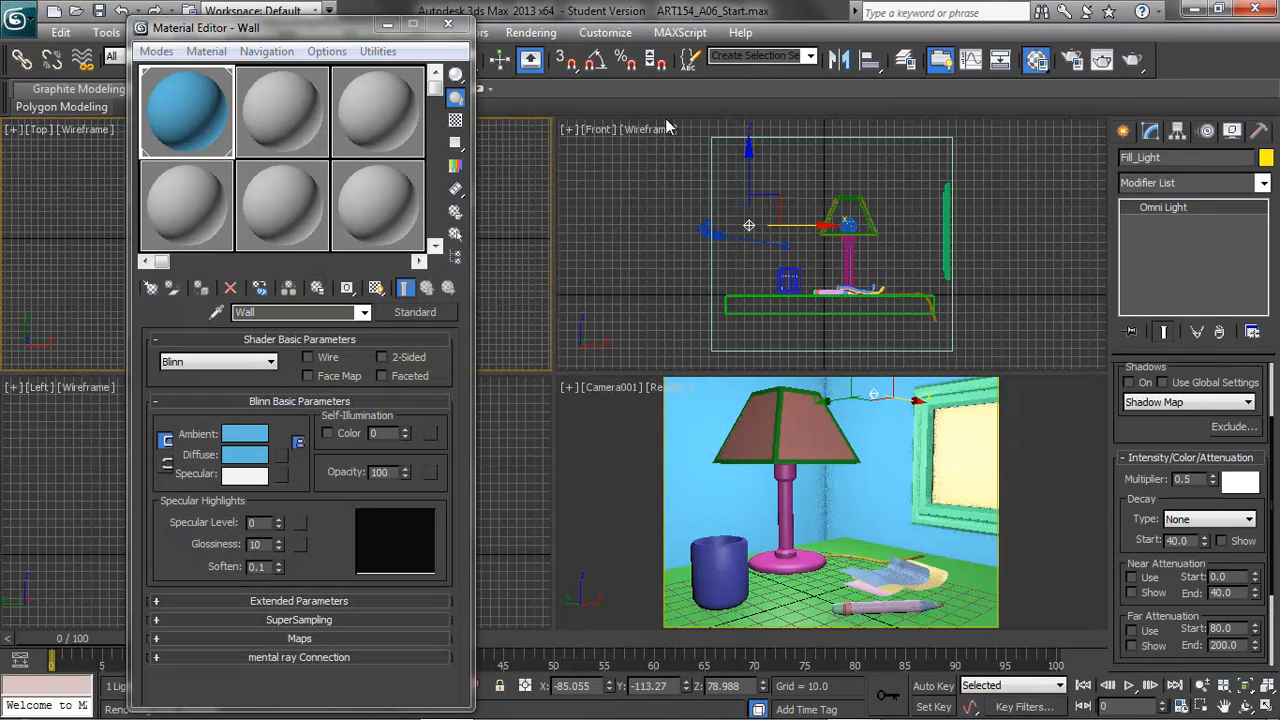
Step: Name the second sample material Paper and change its shader to Oren-Nayar-Blinn
drag(328, 33, 306, 35)
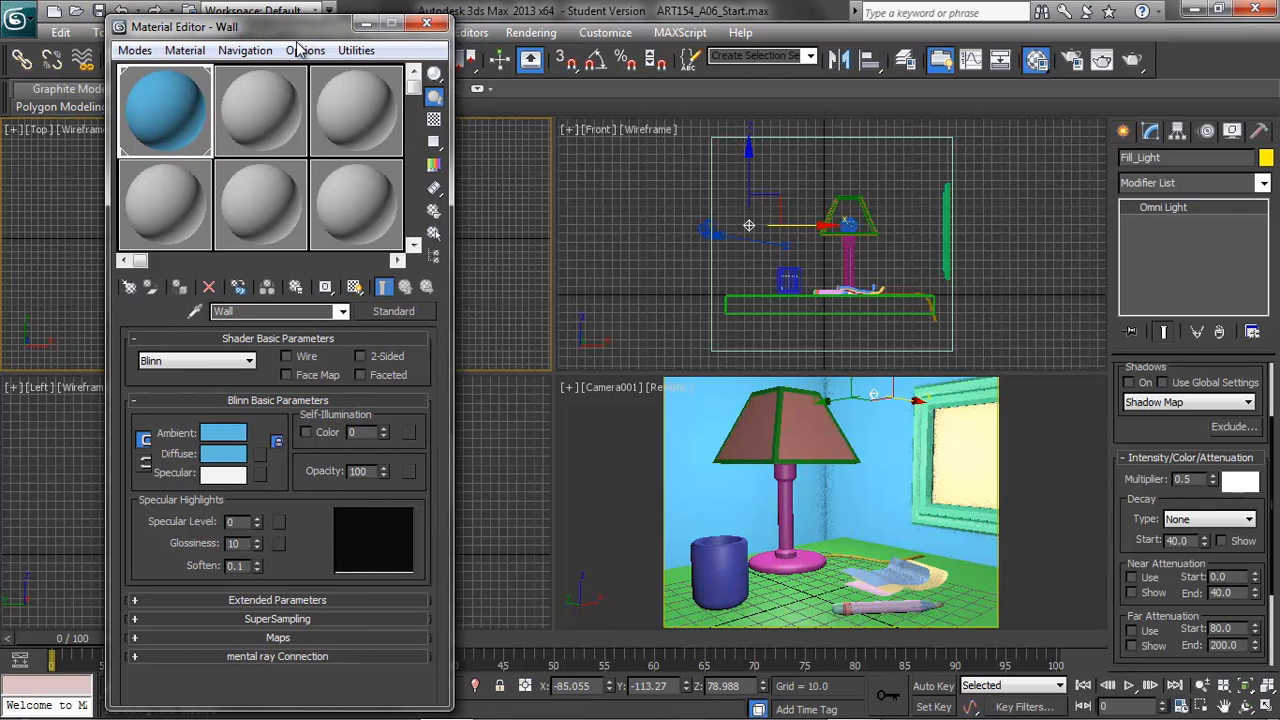
click(267, 122)
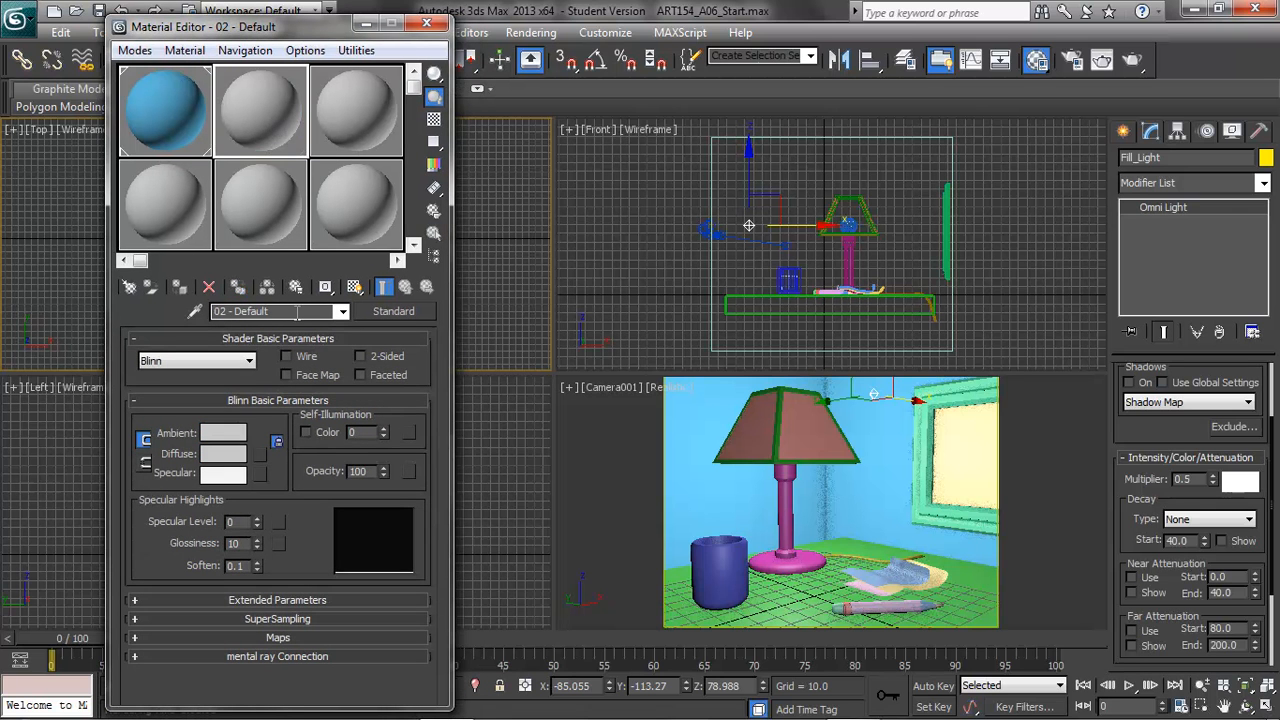
drag(268, 311, 176, 308)
text(Paper)
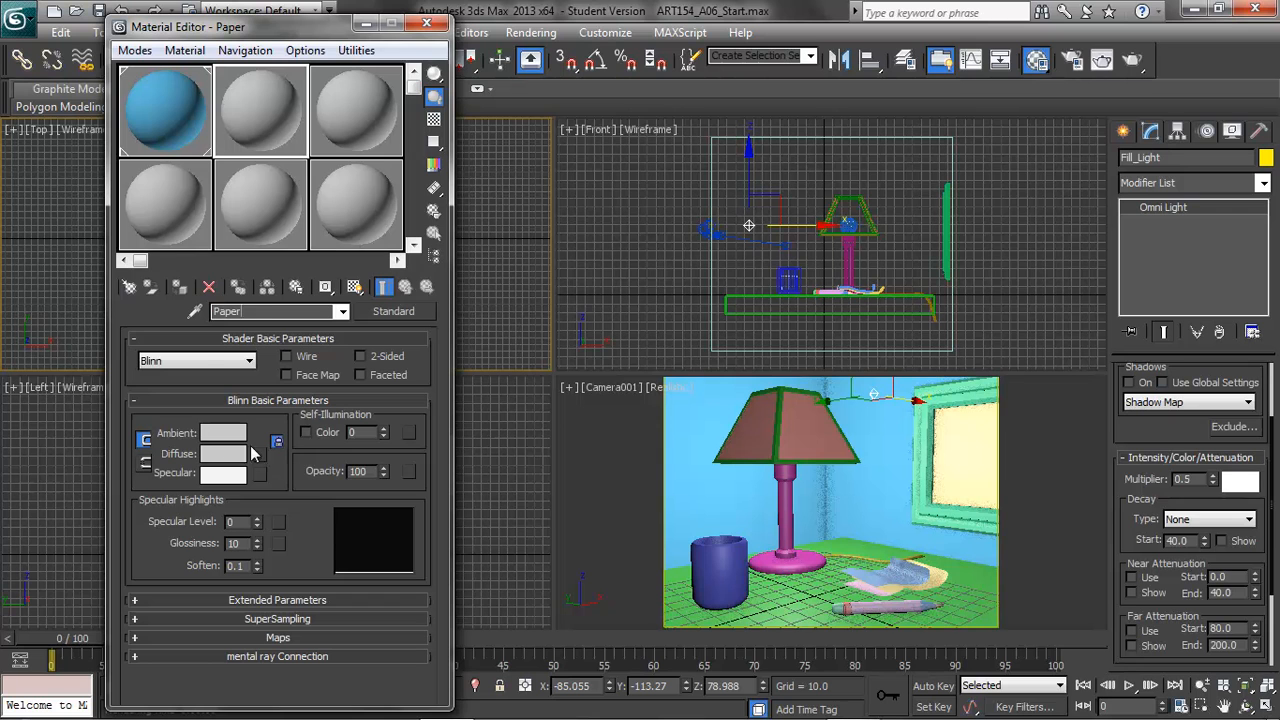
click(197, 362)
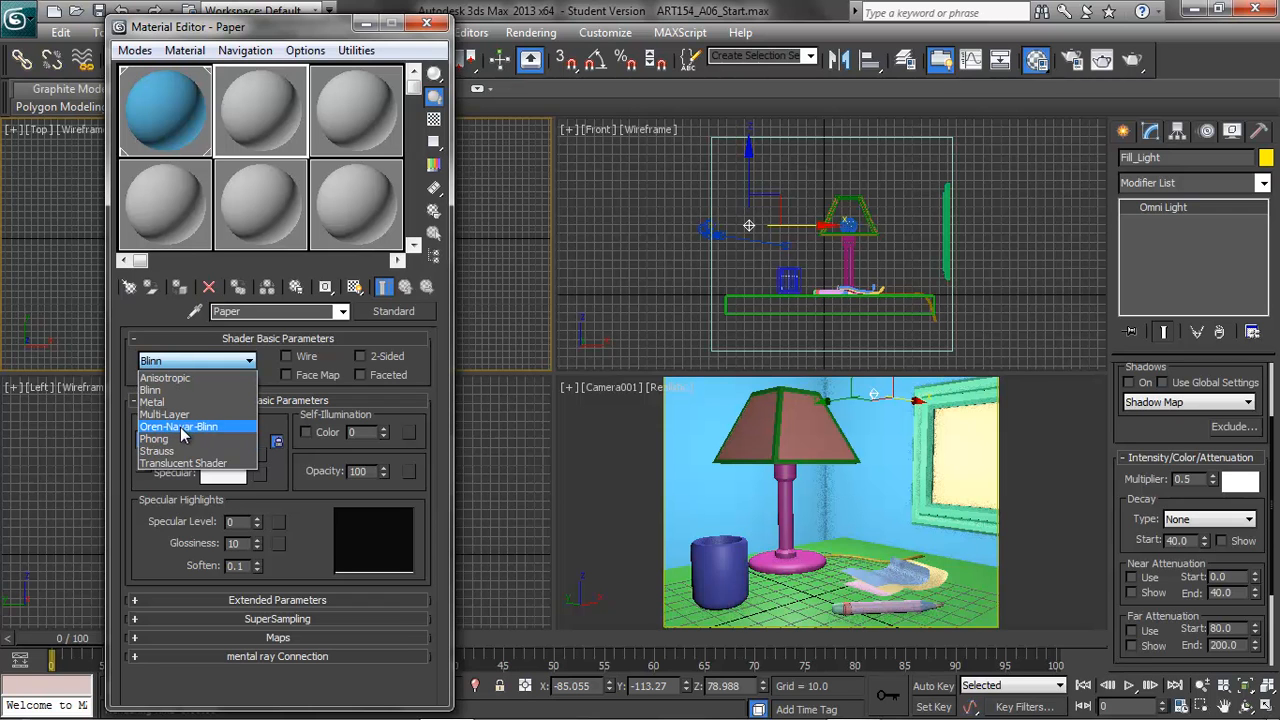
click(187, 427)
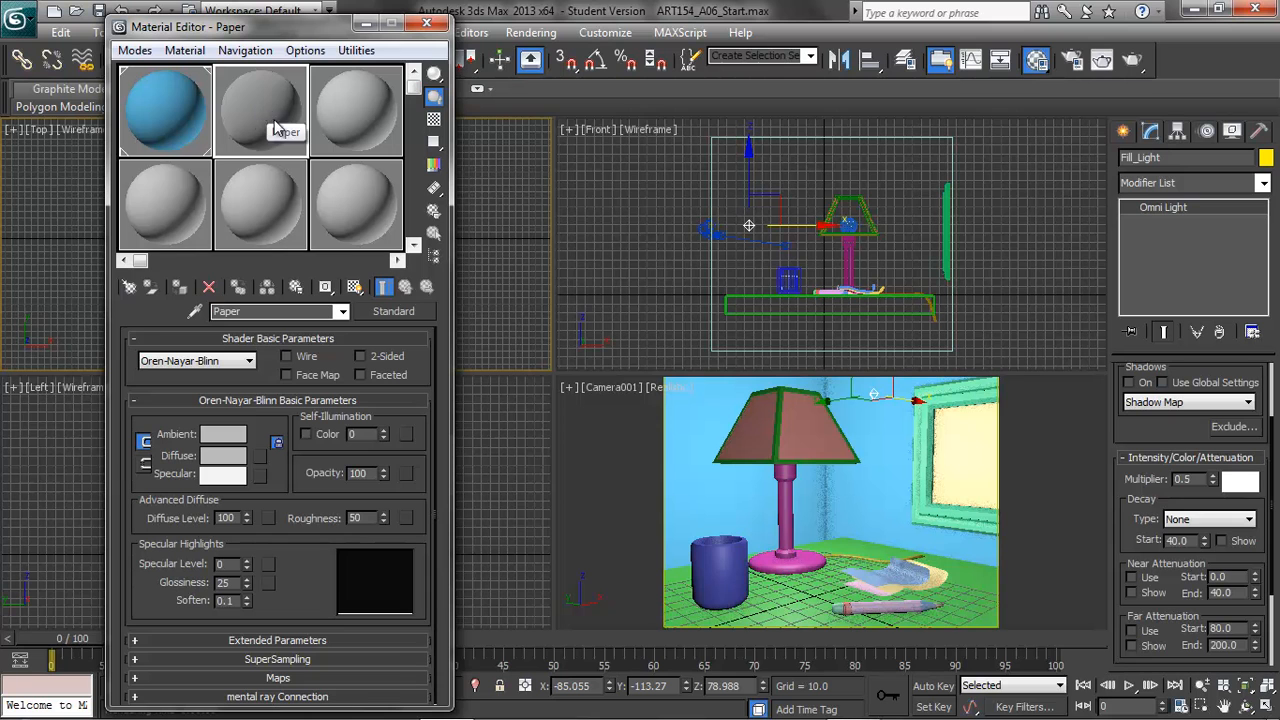
Step: Try a roughness of 100 on the Paper material, and set it back to 50
double_click(370, 517)
text(100)
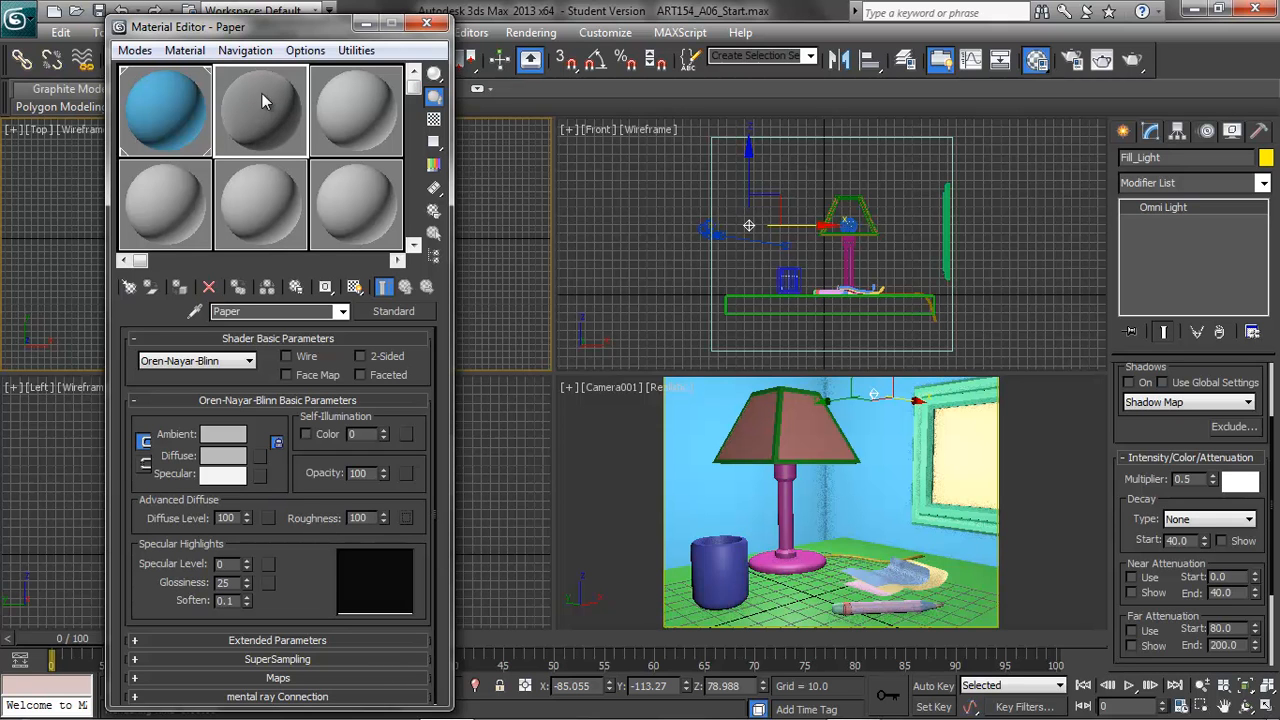
double_click(362, 517)
text(50)
key(Return)
Step: Set the Paper material's diffuse color to a beige of about RGB 169, 142, 111
click(225, 455)
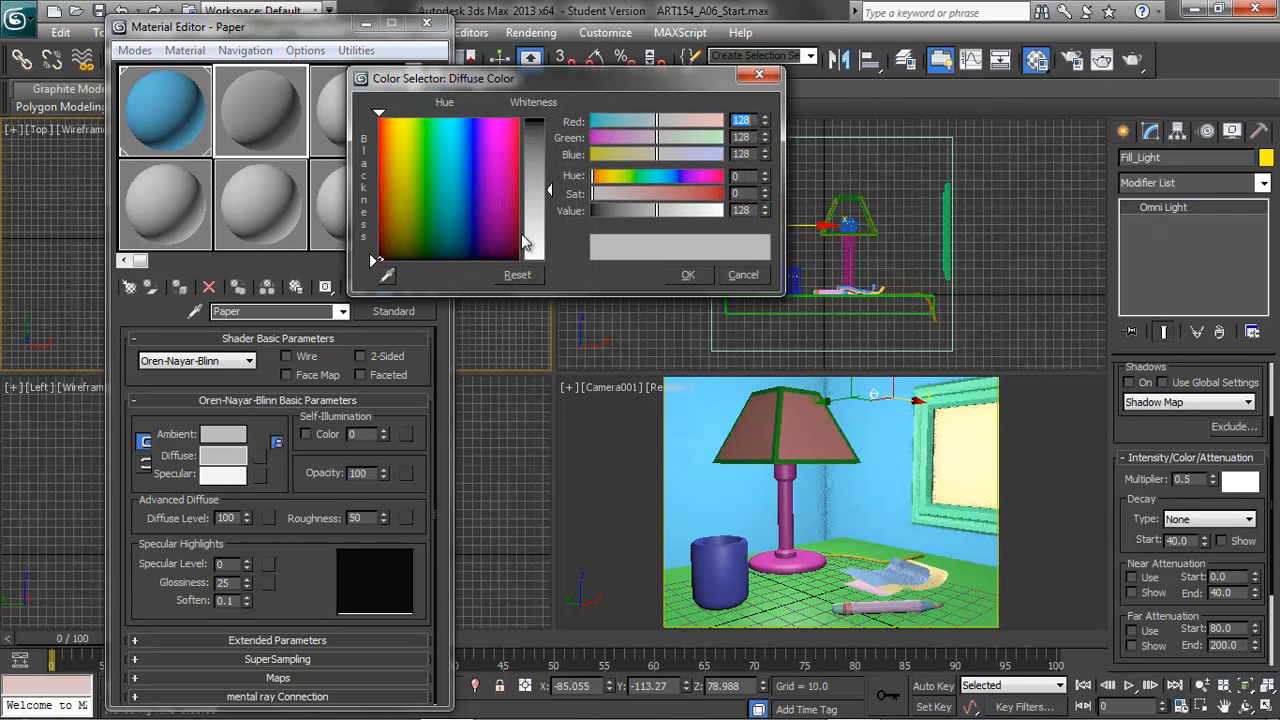
click(407, 183)
drag(548, 188, 552, 157)
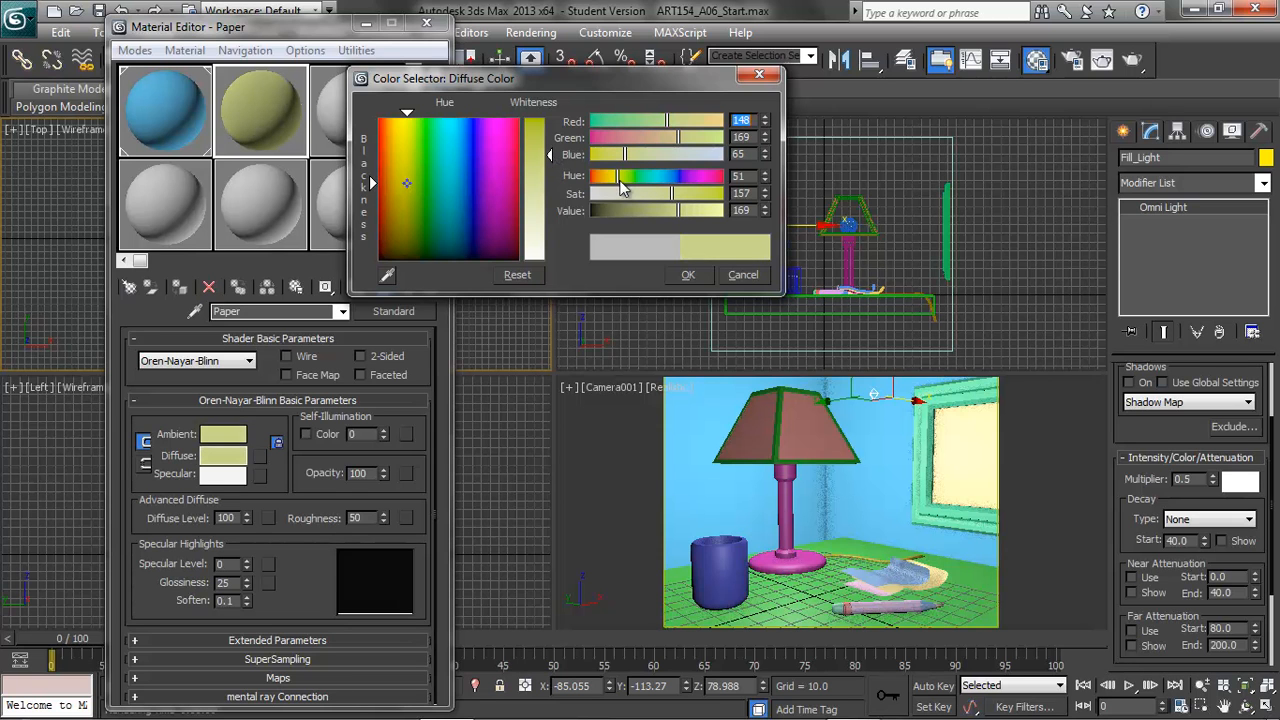
mouse_move(619, 185)
mouse_down()
mouse_move(599, 186)
mouse_move(656, 197)
mouse_move(607, 188)
mouse_up()
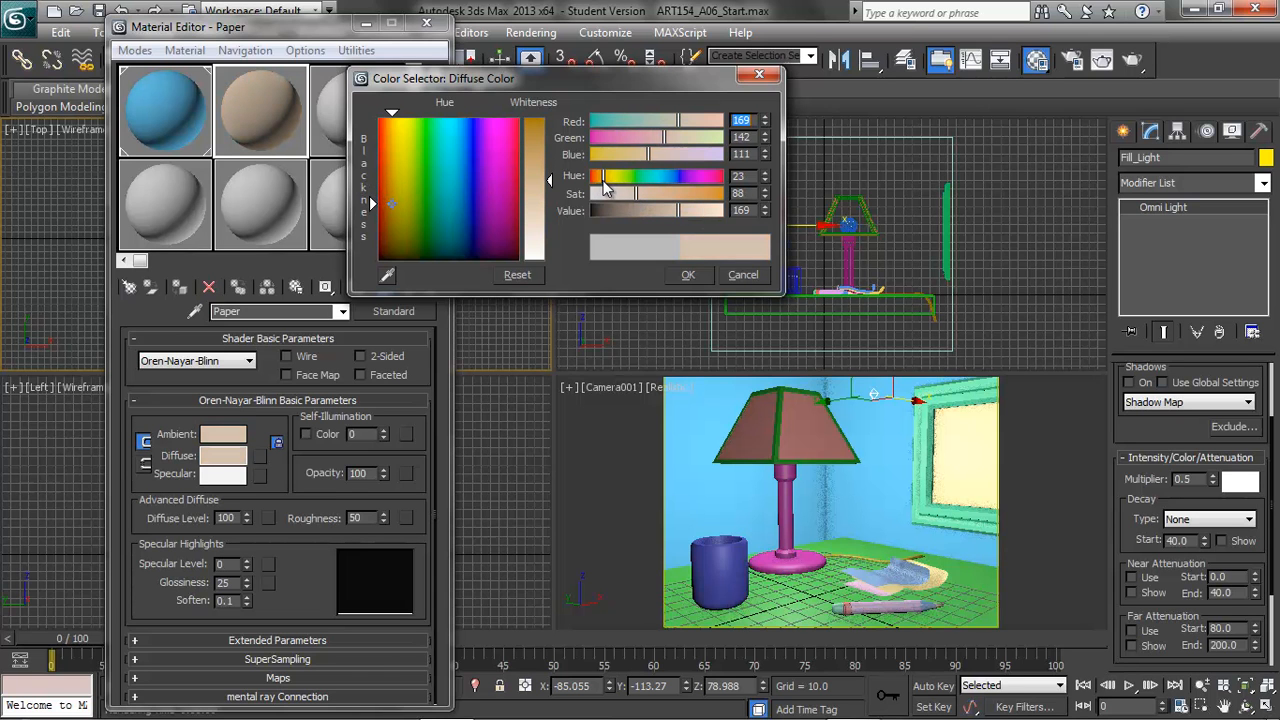
click(688, 274)
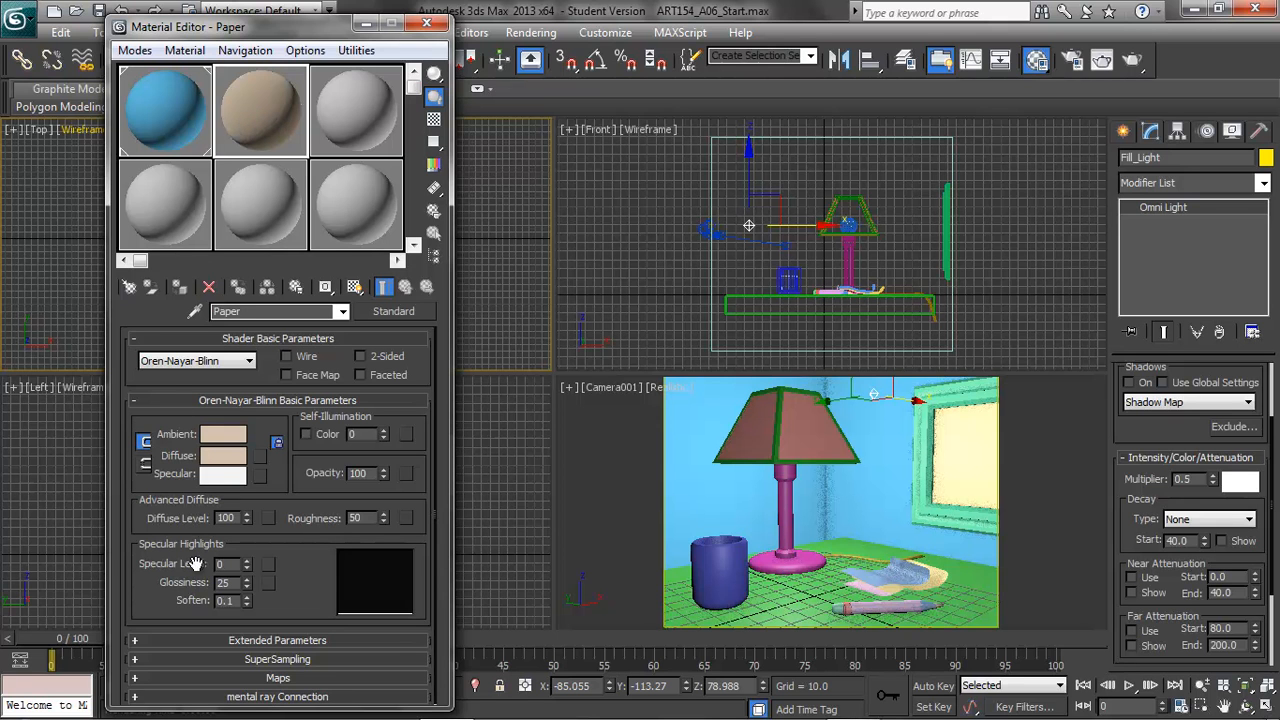
Step: Try a strong highlight on the Paper material, and settle on a specular level of 30 and a glossiness of 10
drag(246, 562, 260, 502)
drag(246, 570, 246, 508)
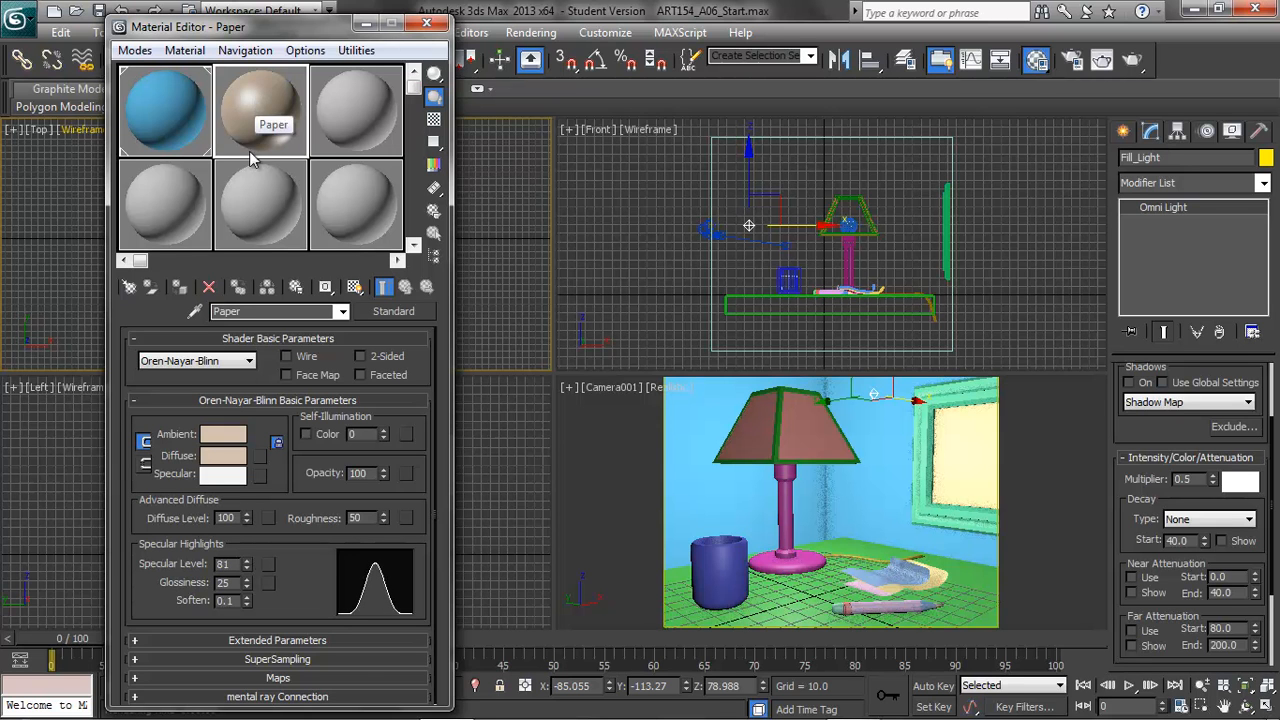
drag(238, 564, 203, 564)
text(30)
key(Return)
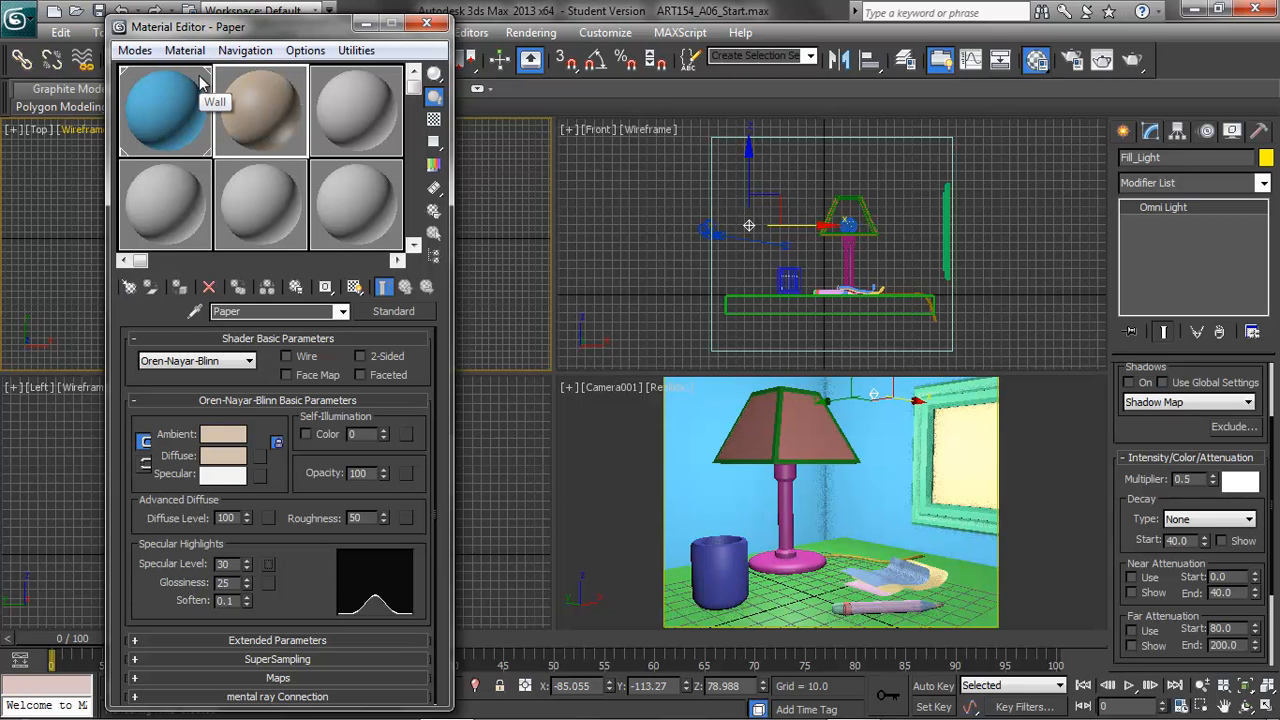
drag(234, 584, 188, 583)
text(10)
key(Return)
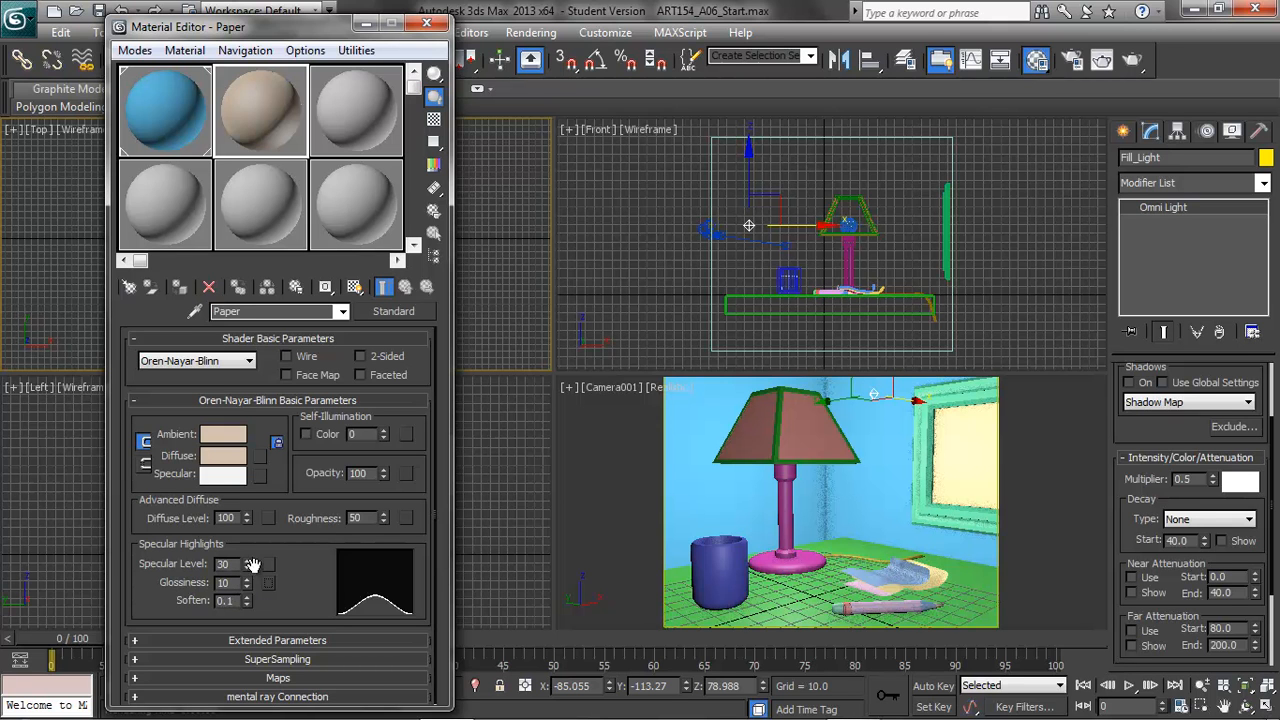
Step: Try specular level 54 and glossiness 17 on the Paper material, and restore them to 30 and 10
drag(247, 564, 235, 540)
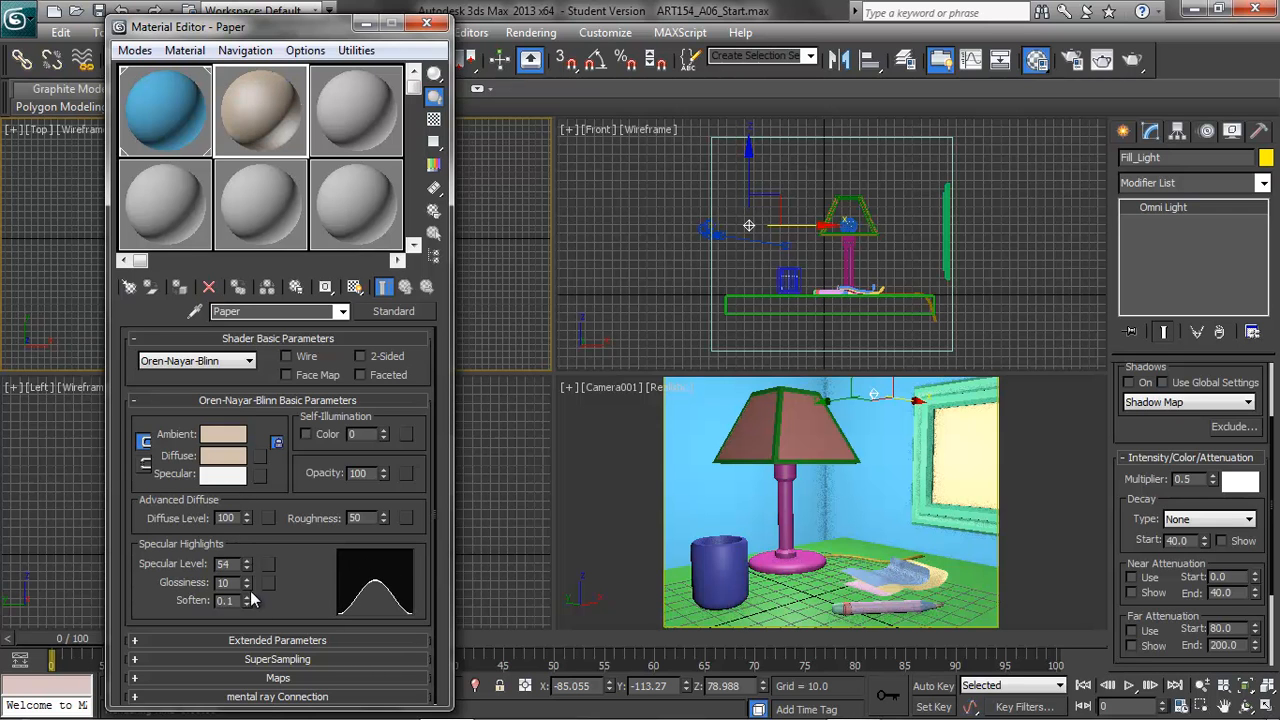
mouse_move(250, 583)
mouse_down()
mouse_move(244, 525)
mouse_move(260, 577)
mouse_up()
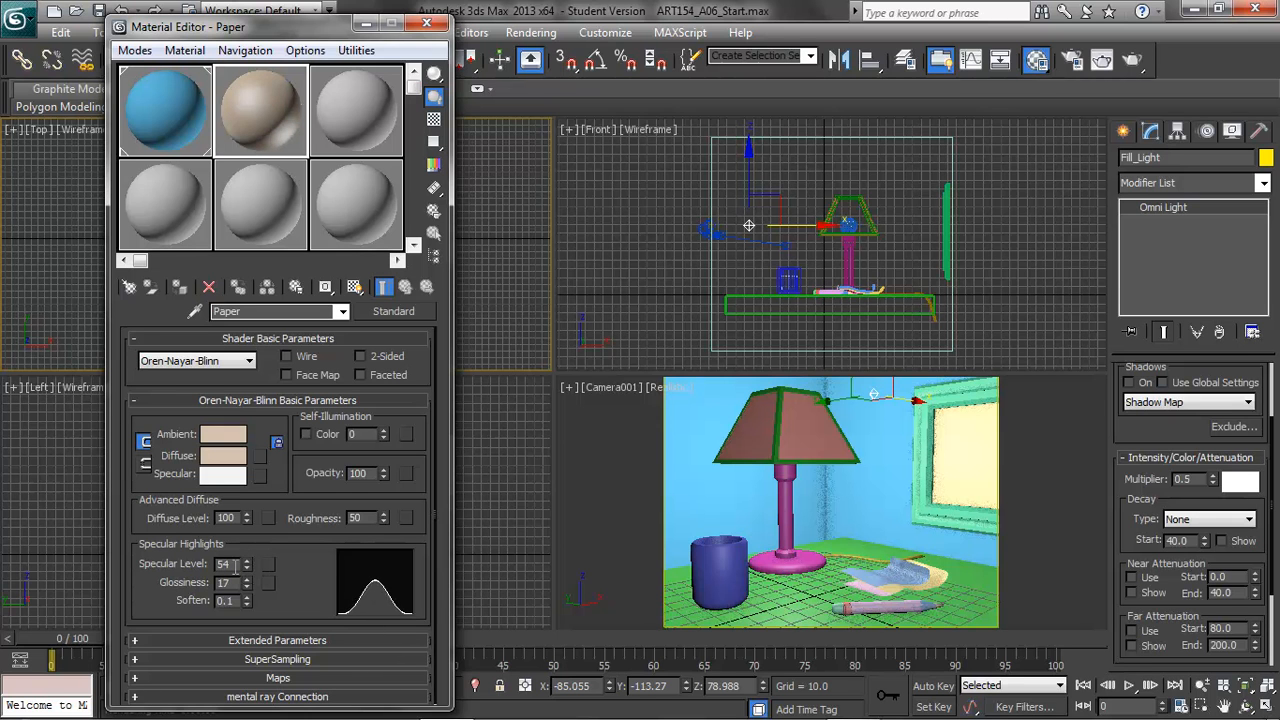
drag(233, 564, 195, 562)
text(30)
key(Tab)
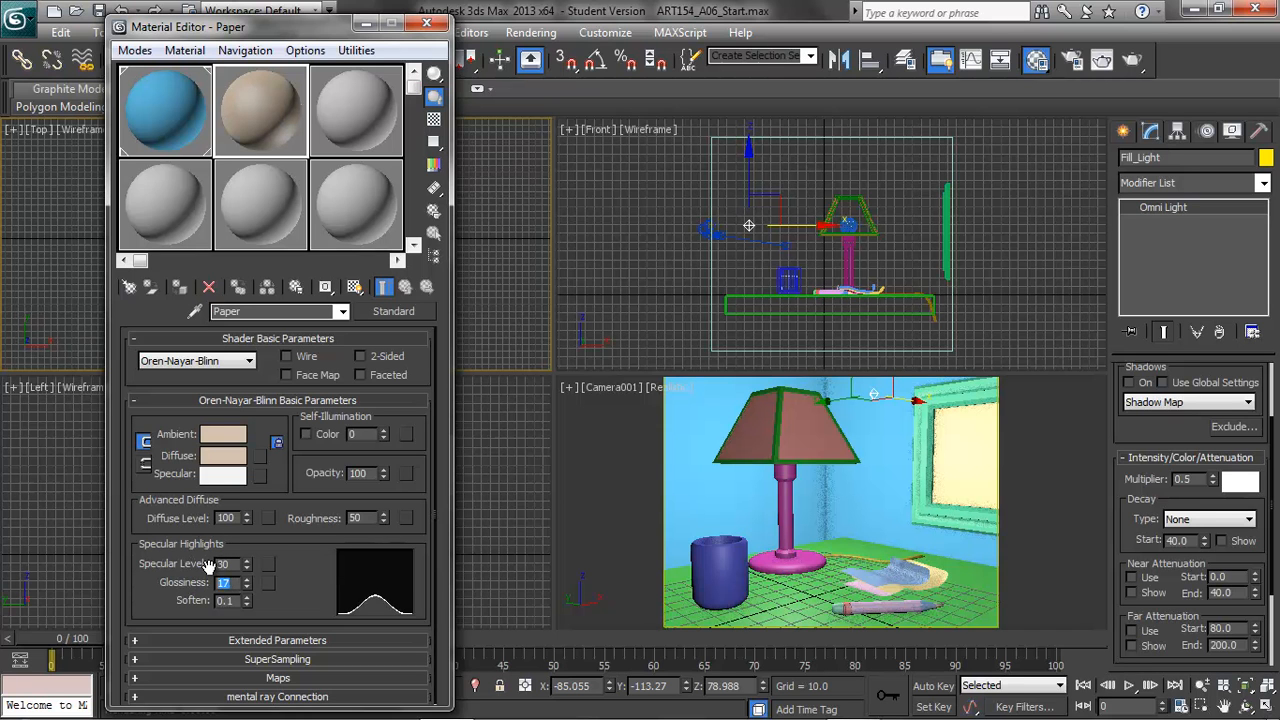
text(10)
Step: Try the Paper material on the room's walls, and undo the assignment
drag(280, 117, 880, 584)
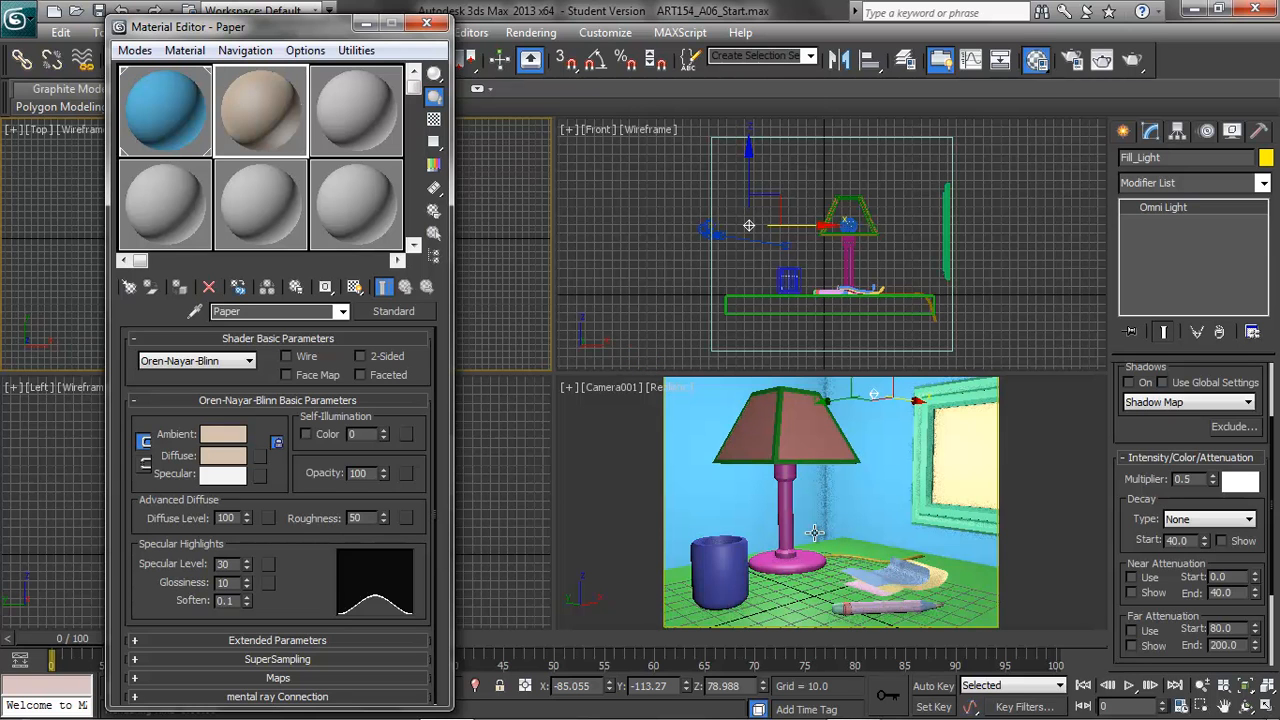
mouse_move(265, 107)
mouse_down()
mouse_move(758, 440)
mouse_move(883, 592)
mouse_move(892, 580)
mouse_move(663, 527)
mouse_up()
drag(576, 470, 590, 426)
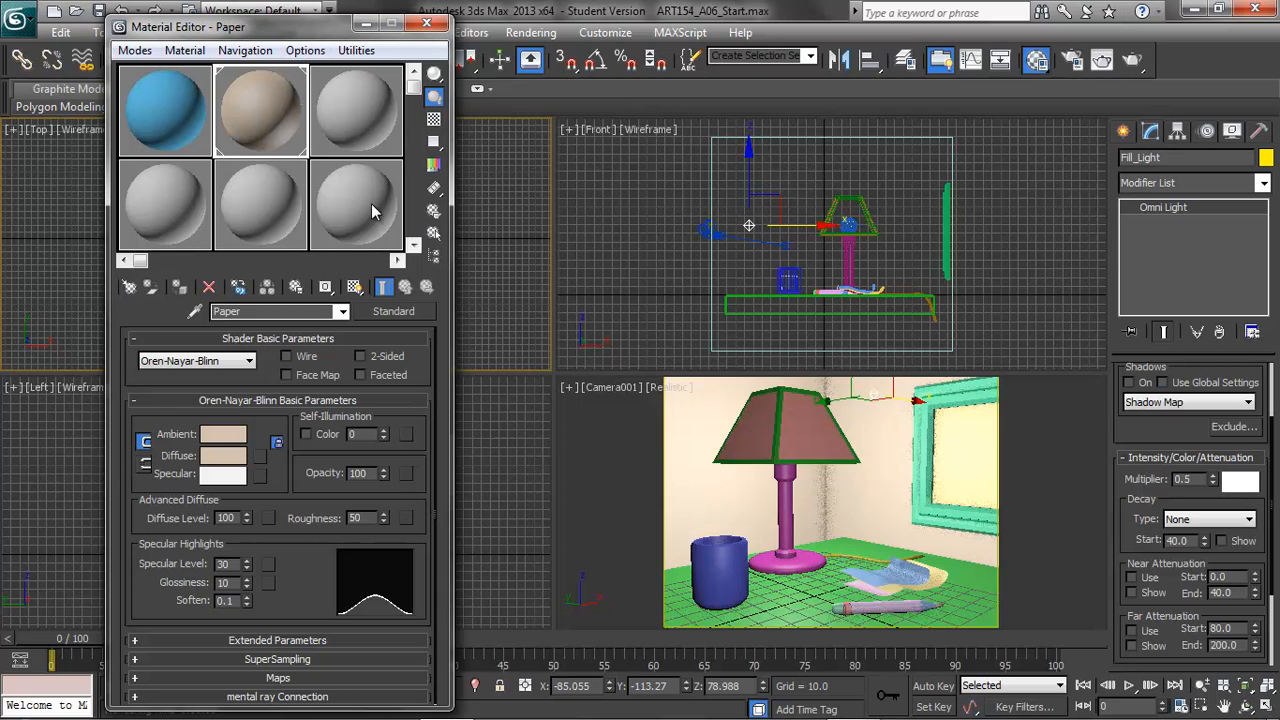
key(ctrl+z)
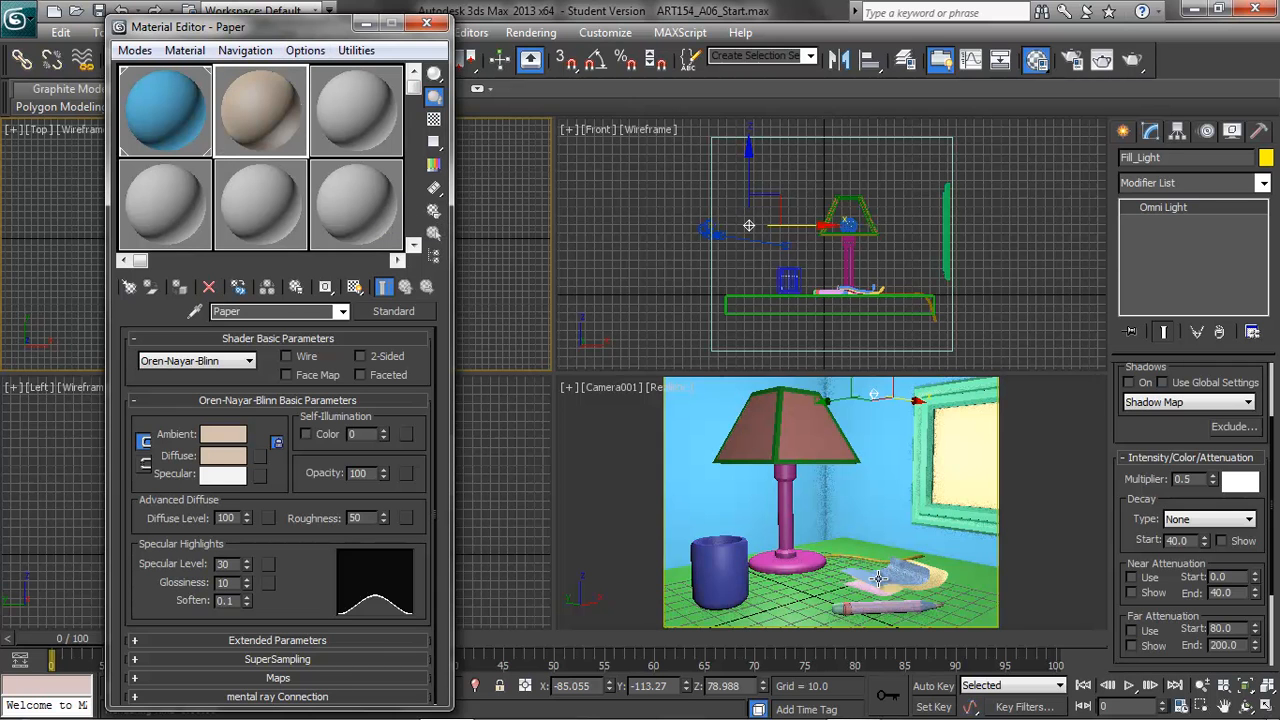
Step: Select the blue paper sheet Paper1 on the desk and assign the Paper material to it
click(878, 578)
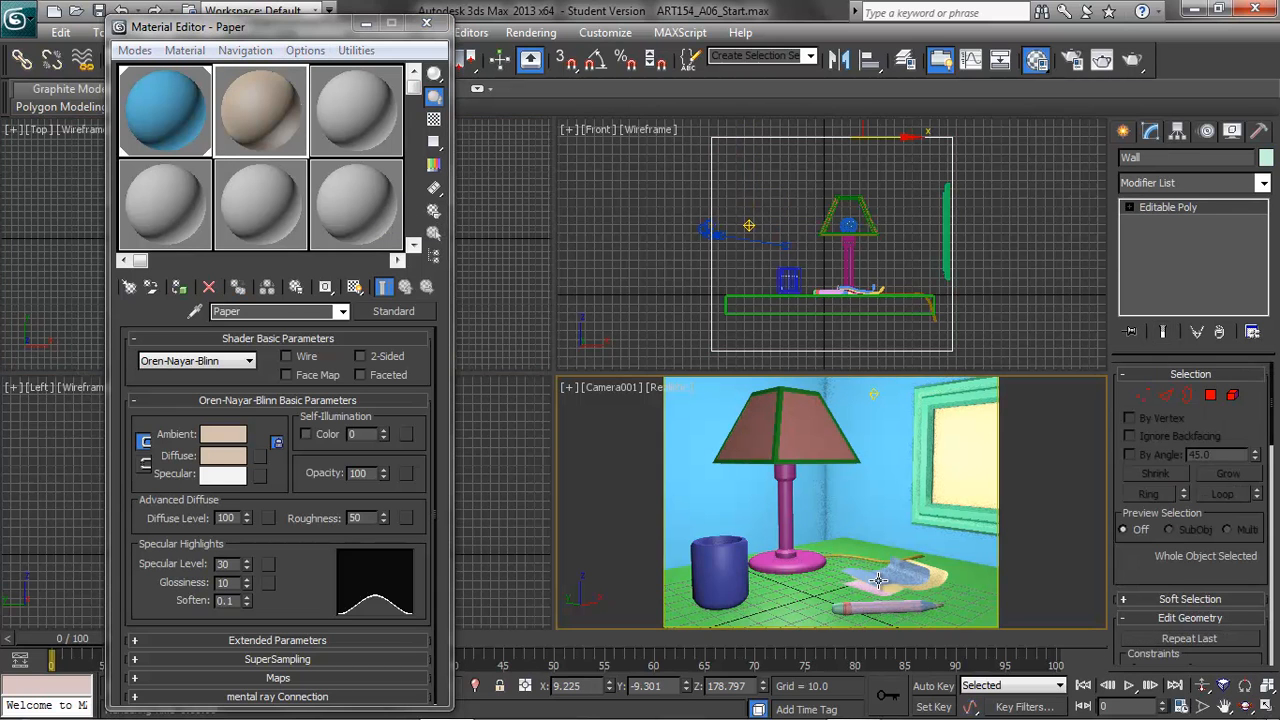
click(878, 579)
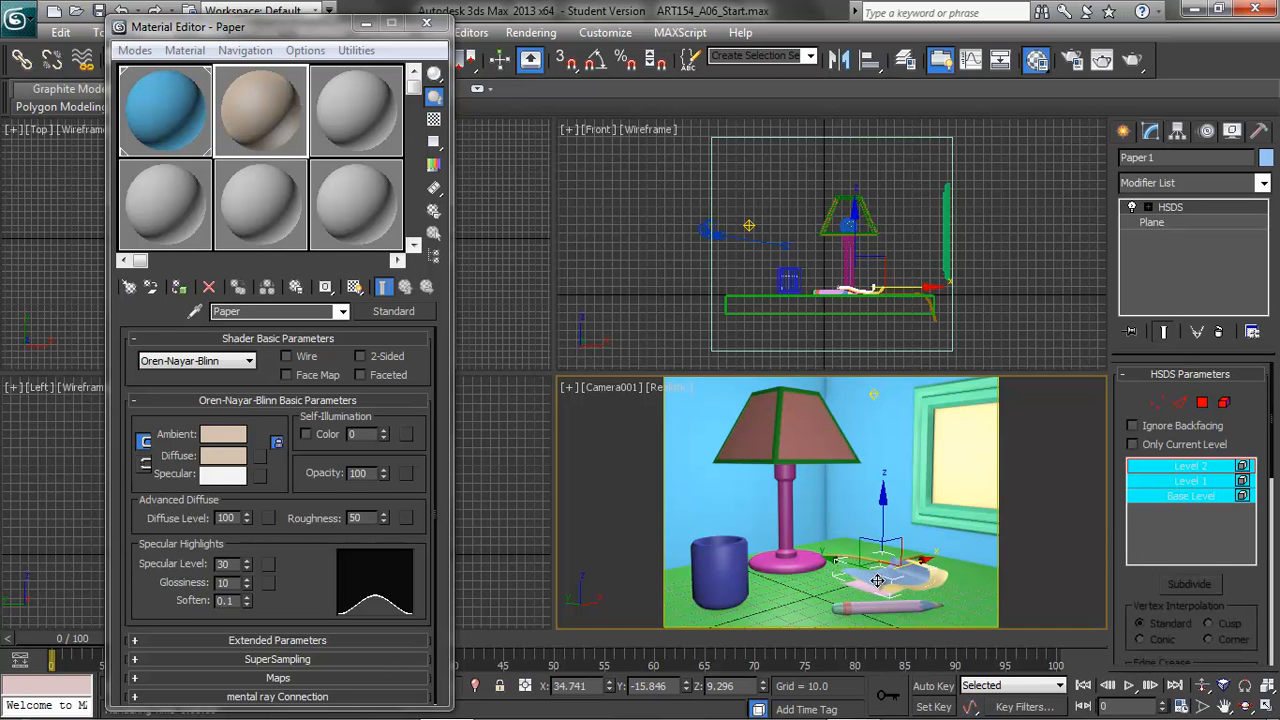
right_click(261, 99)
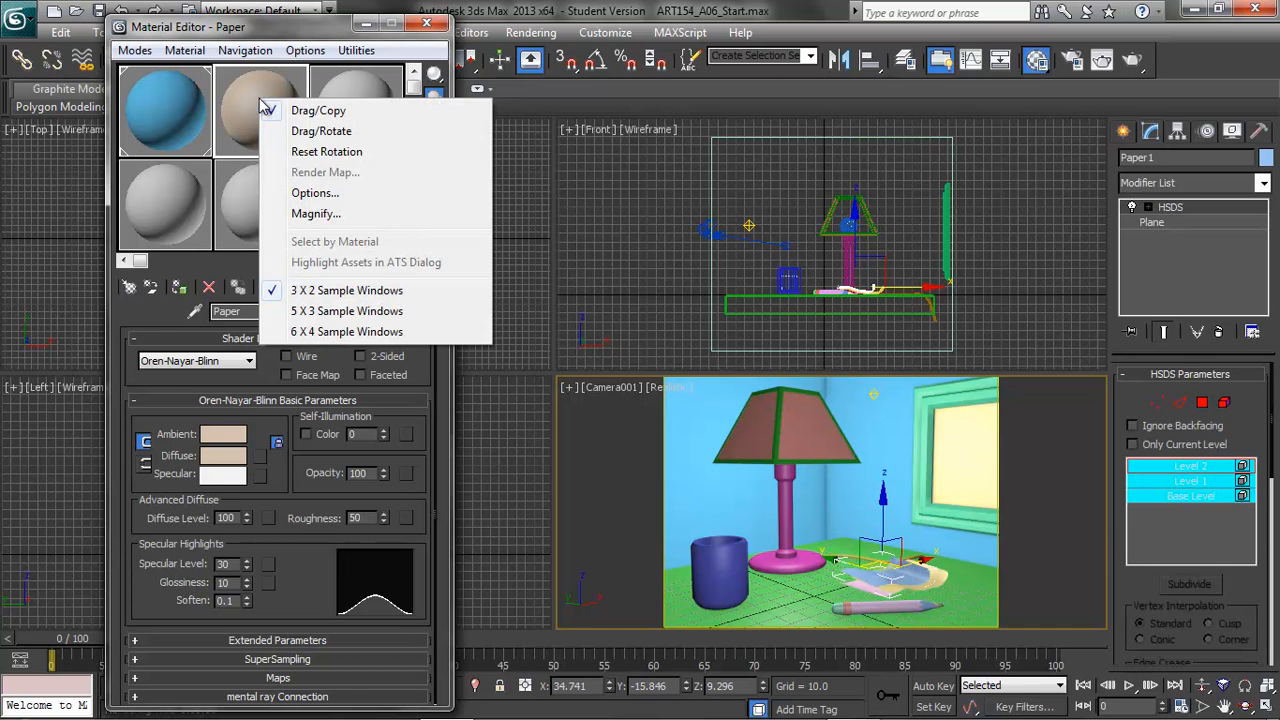
click(185, 51)
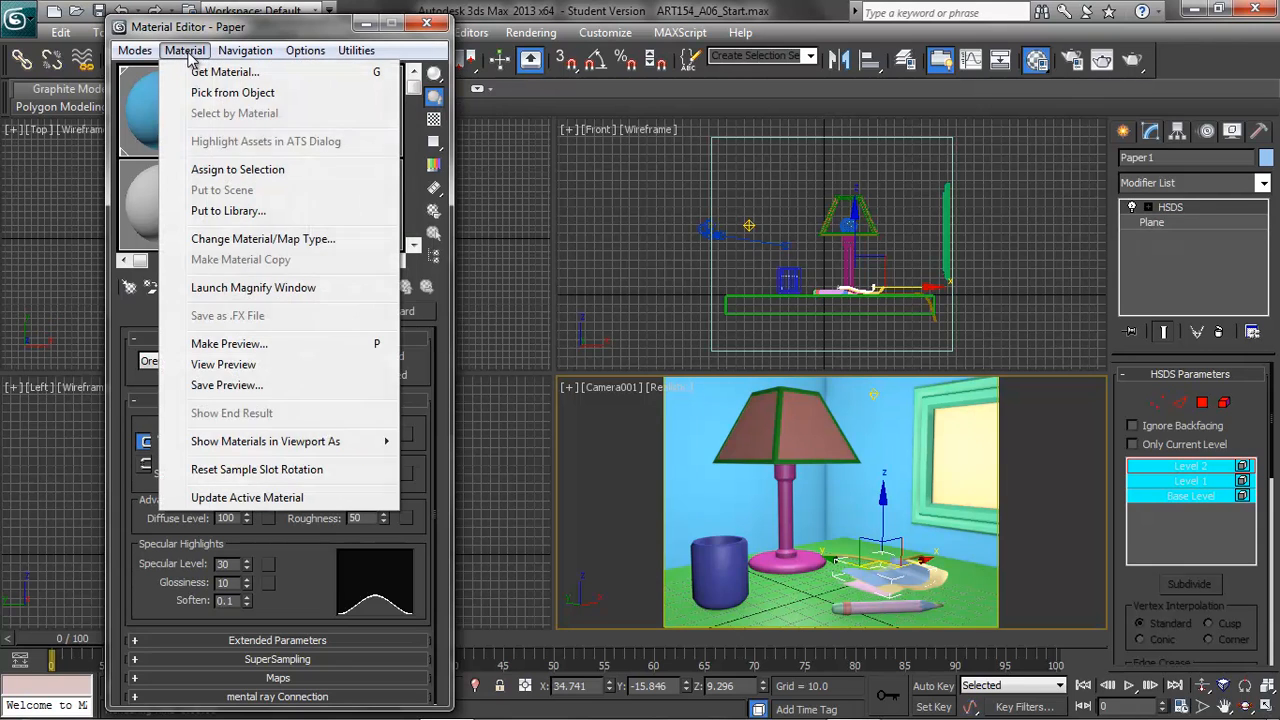
click(238, 170)
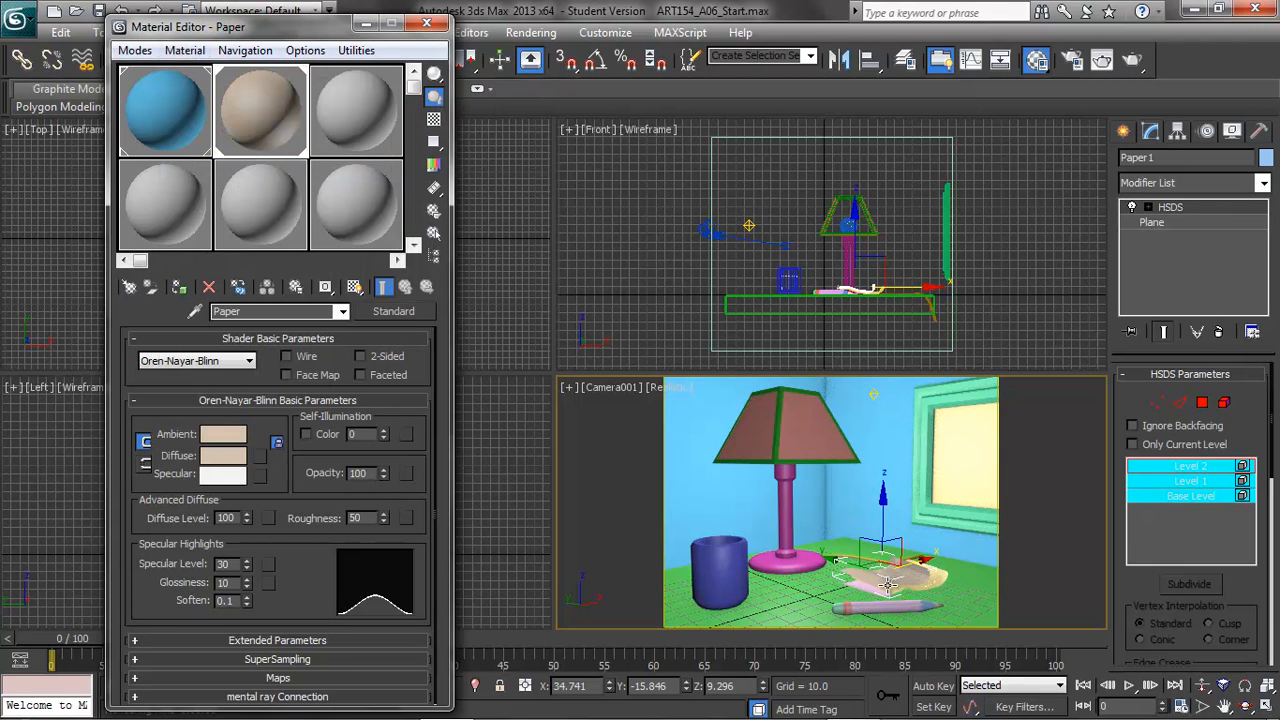
Step: Select the yellow paper sheet Paper 2 on the desk and assign the Paper material to it
click(888, 588)
click(943, 575)
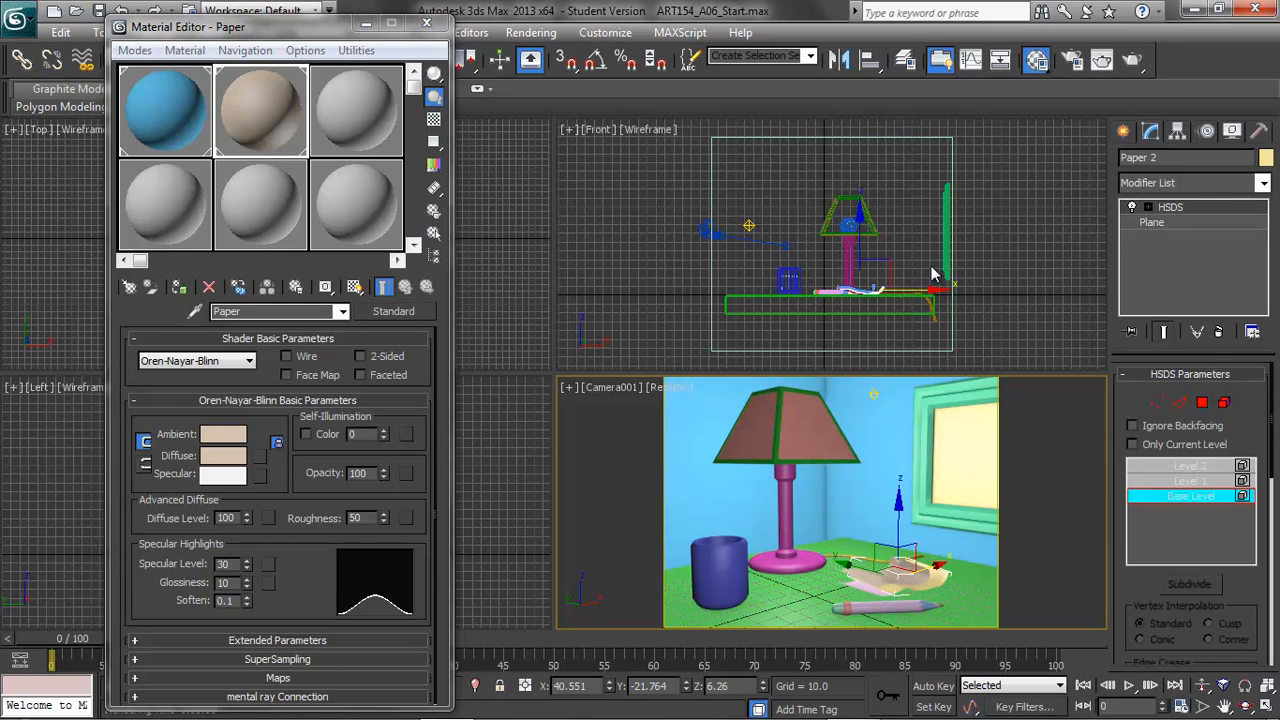
click(188, 50)
click(232, 171)
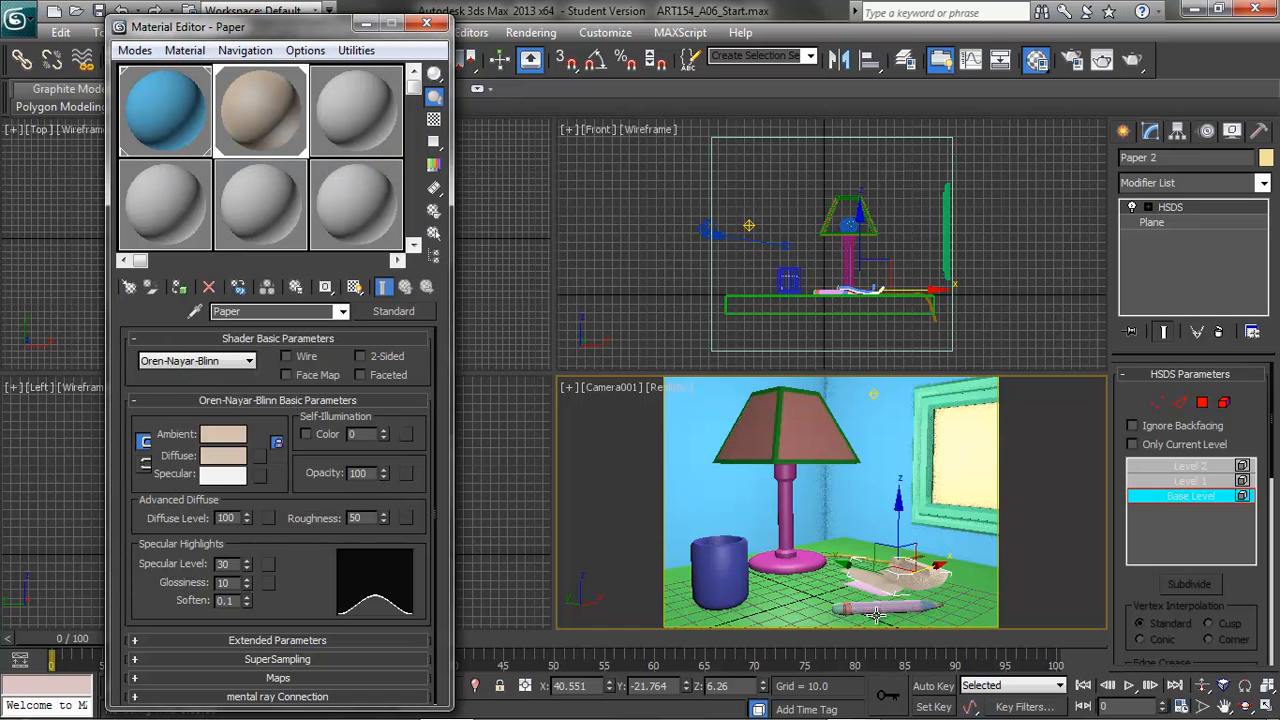
Step: Select the pink paper sheet Paper 3 on the desk and assign the Paper material to it
click(852, 585)
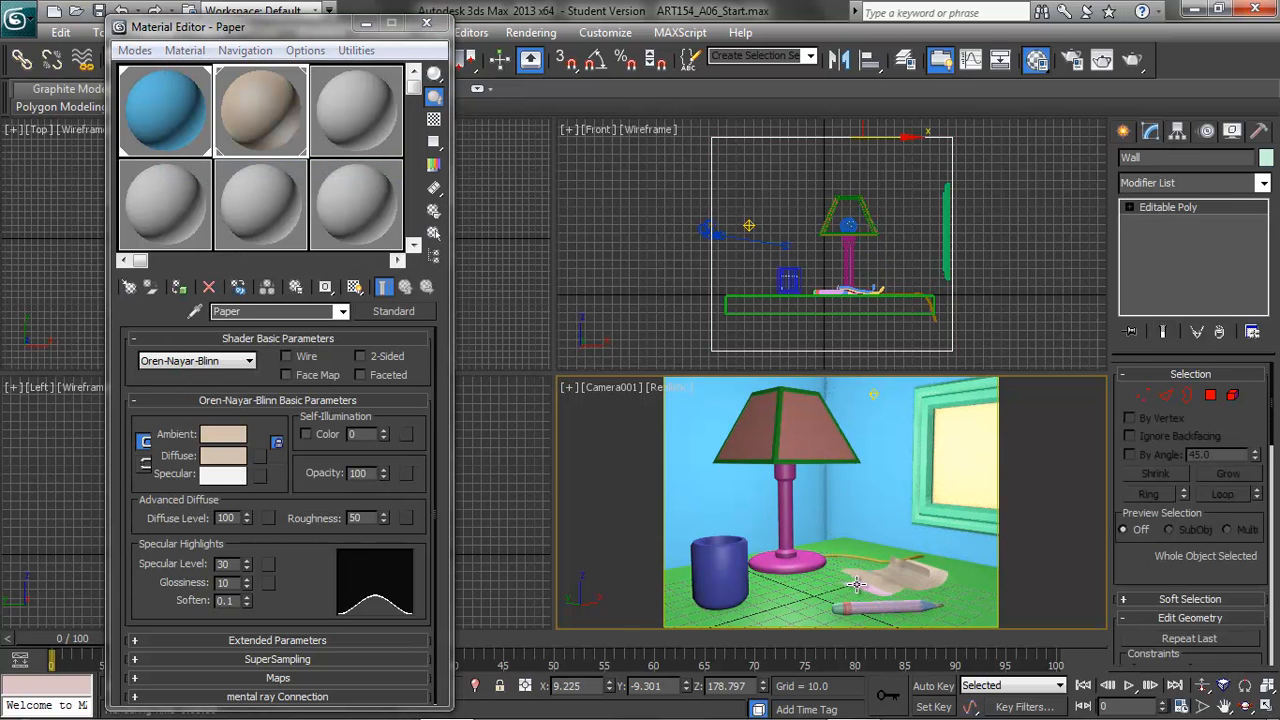
click(856, 585)
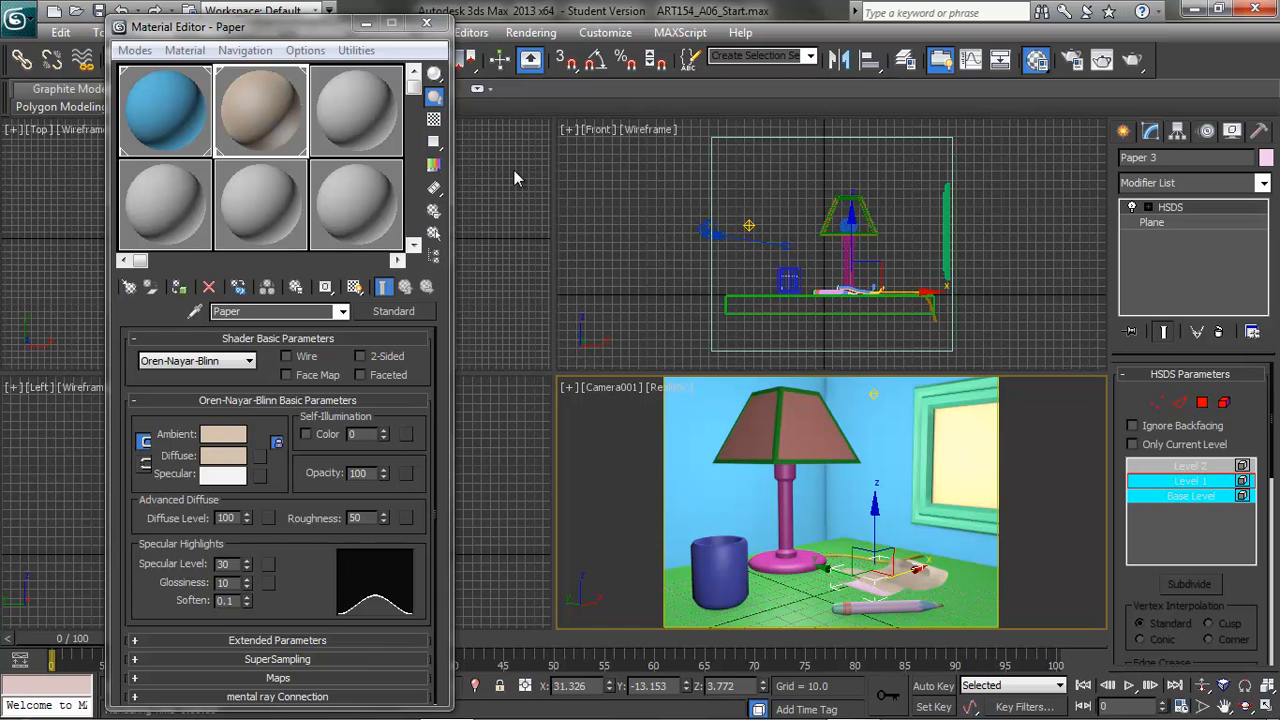
click(184, 51)
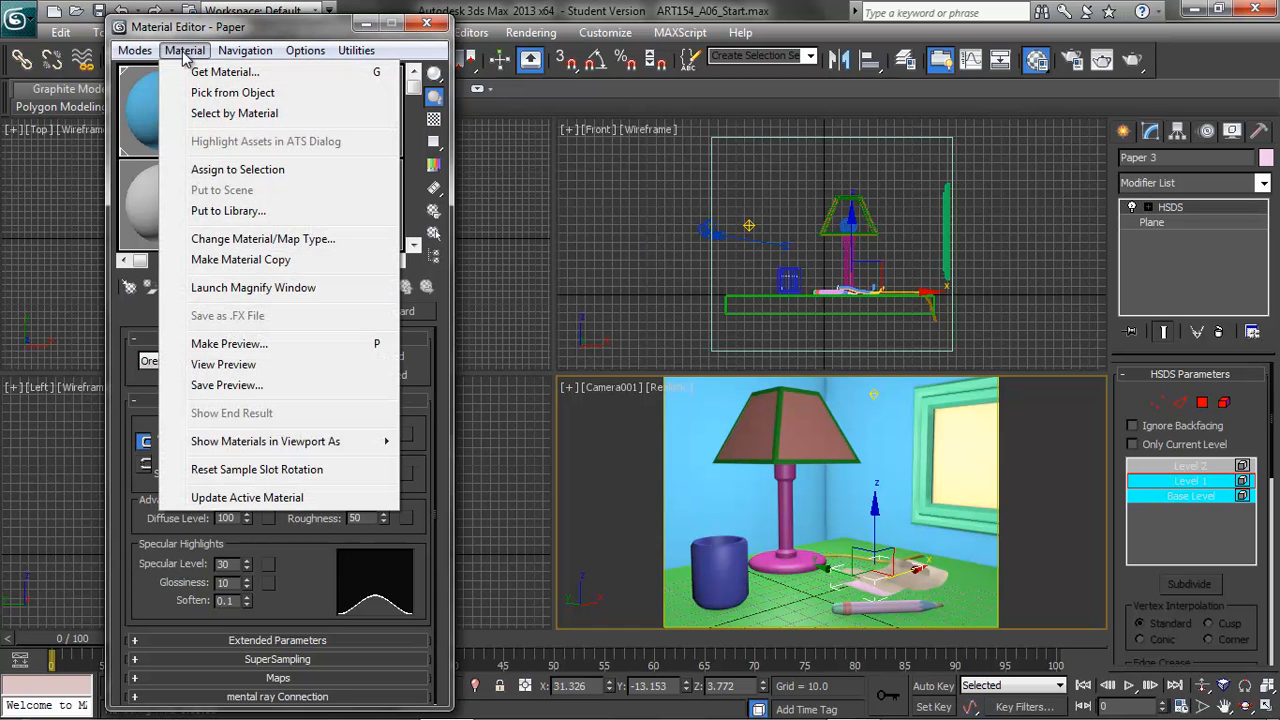
click(223, 168)
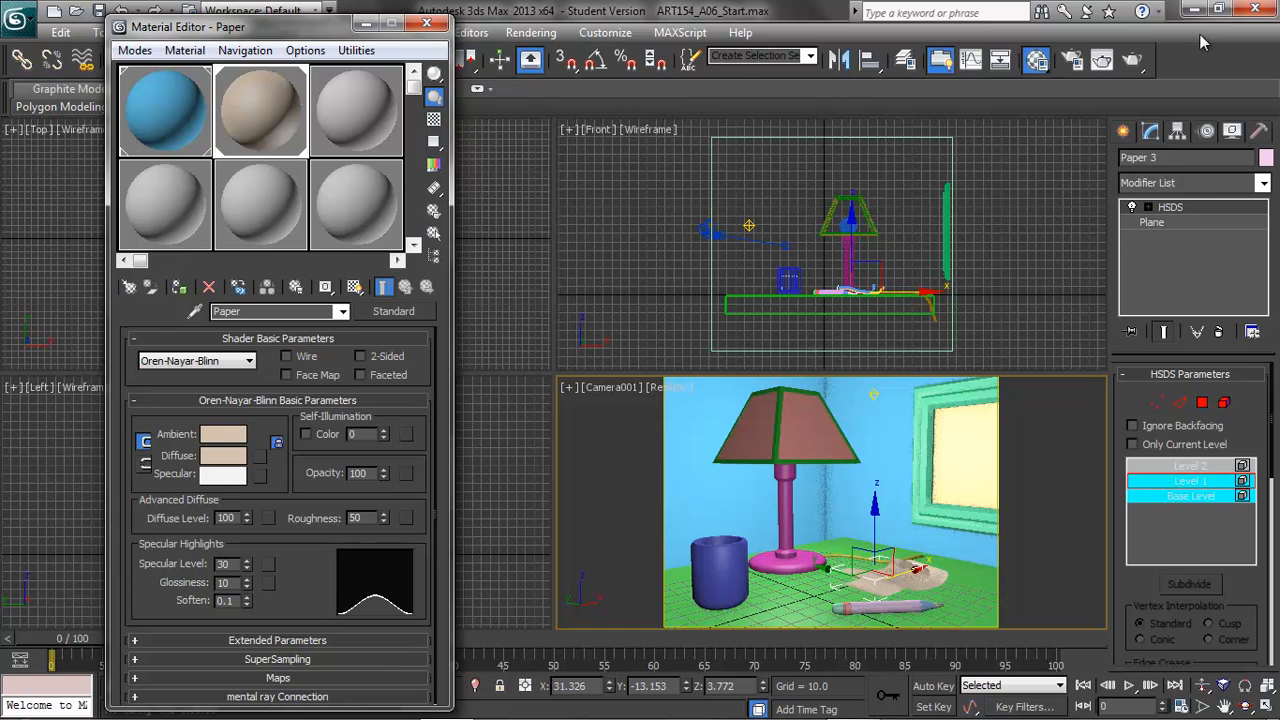
Step: Render the camera view, make the Paper material 2-Sided, and render the view again
click(1135, 62)
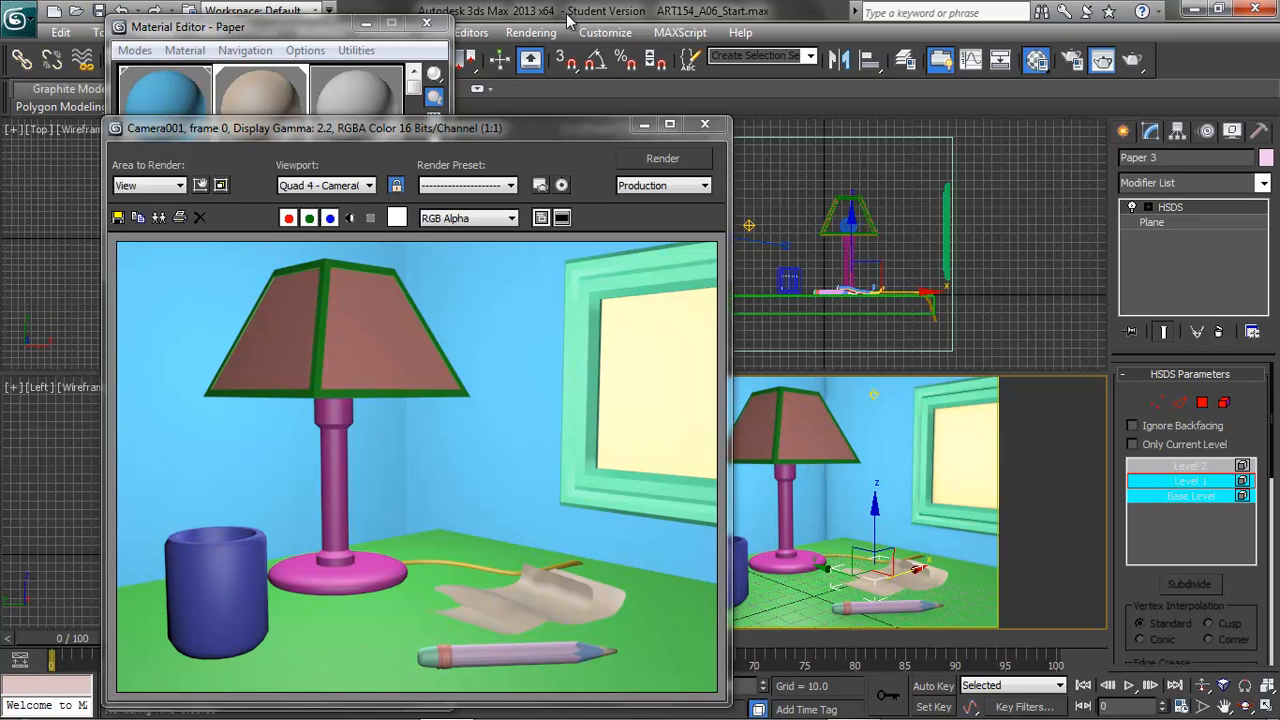
click(705, 125)
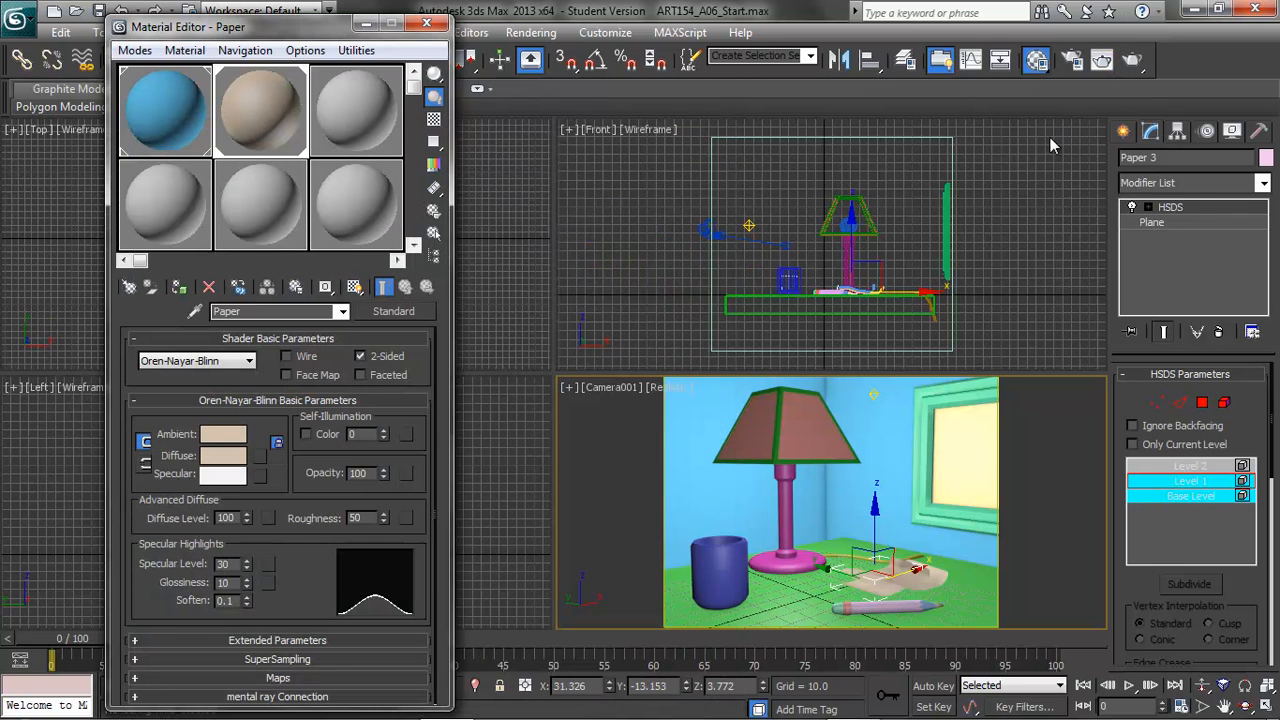
click(1133, 61)
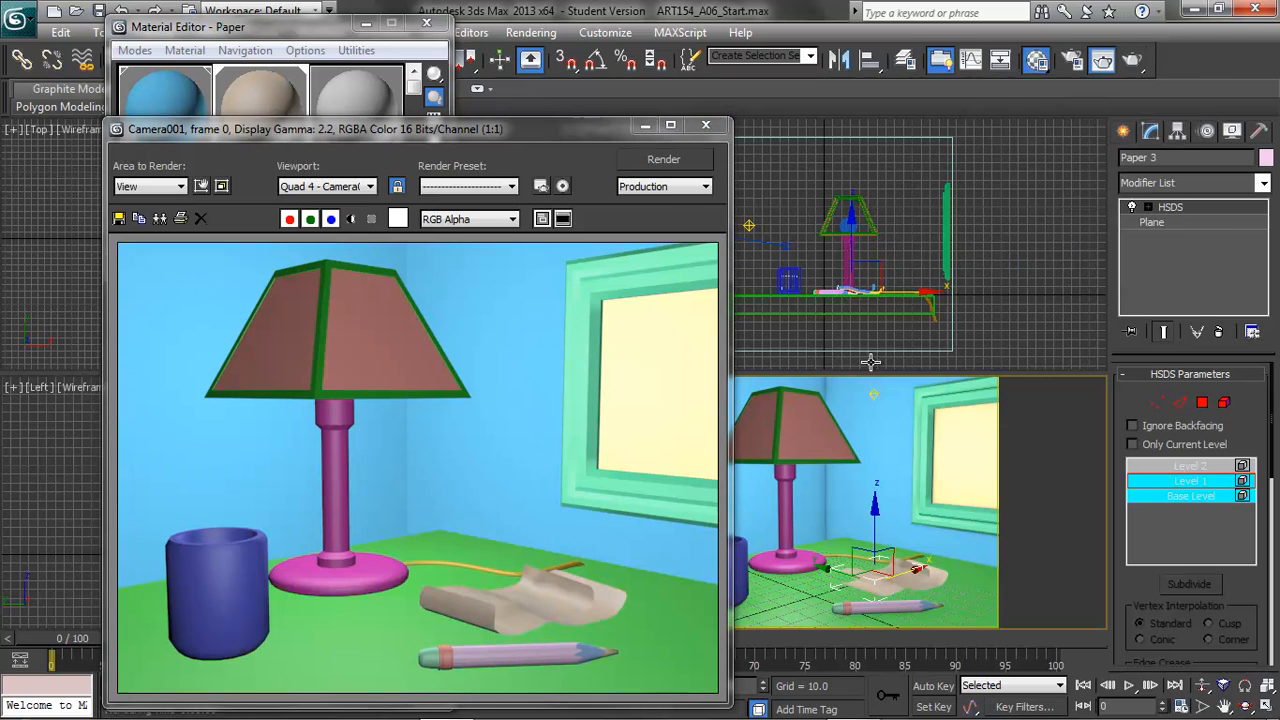
Step: Render the papers with 2-Sided turned off, turn it back on for another comparison render, and close the render window
click(313, 30)
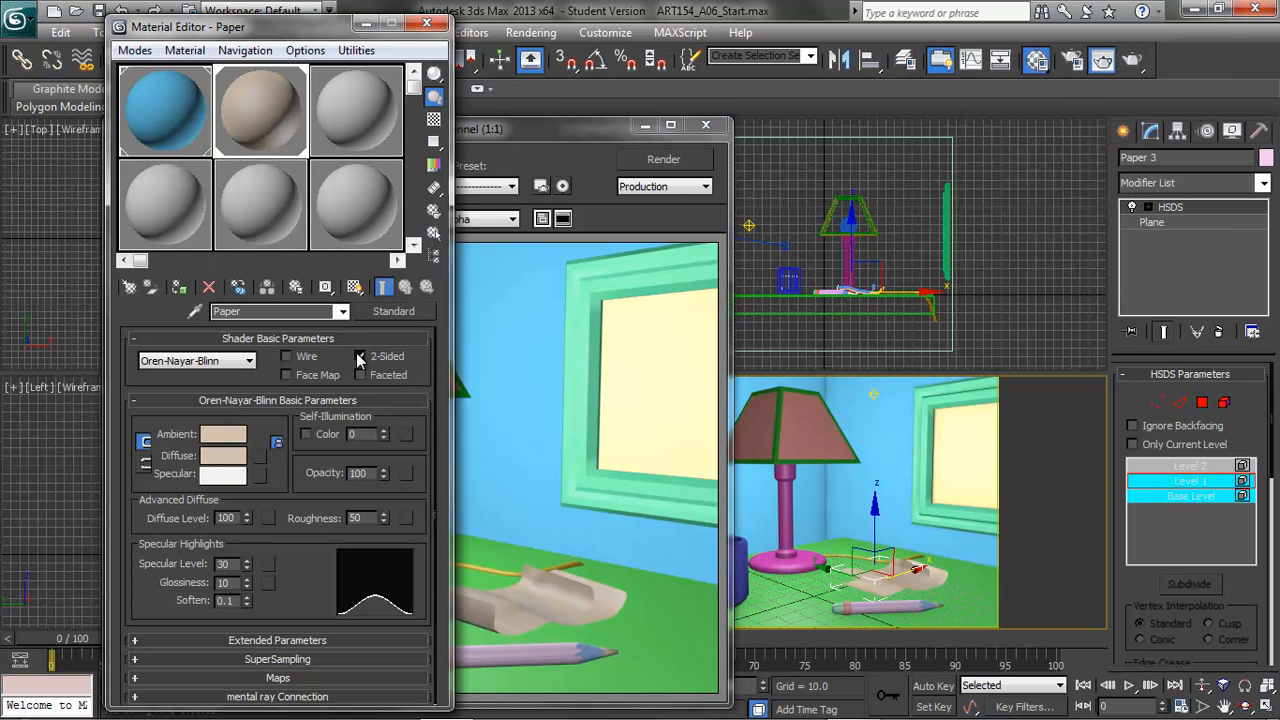
click(510, 138)
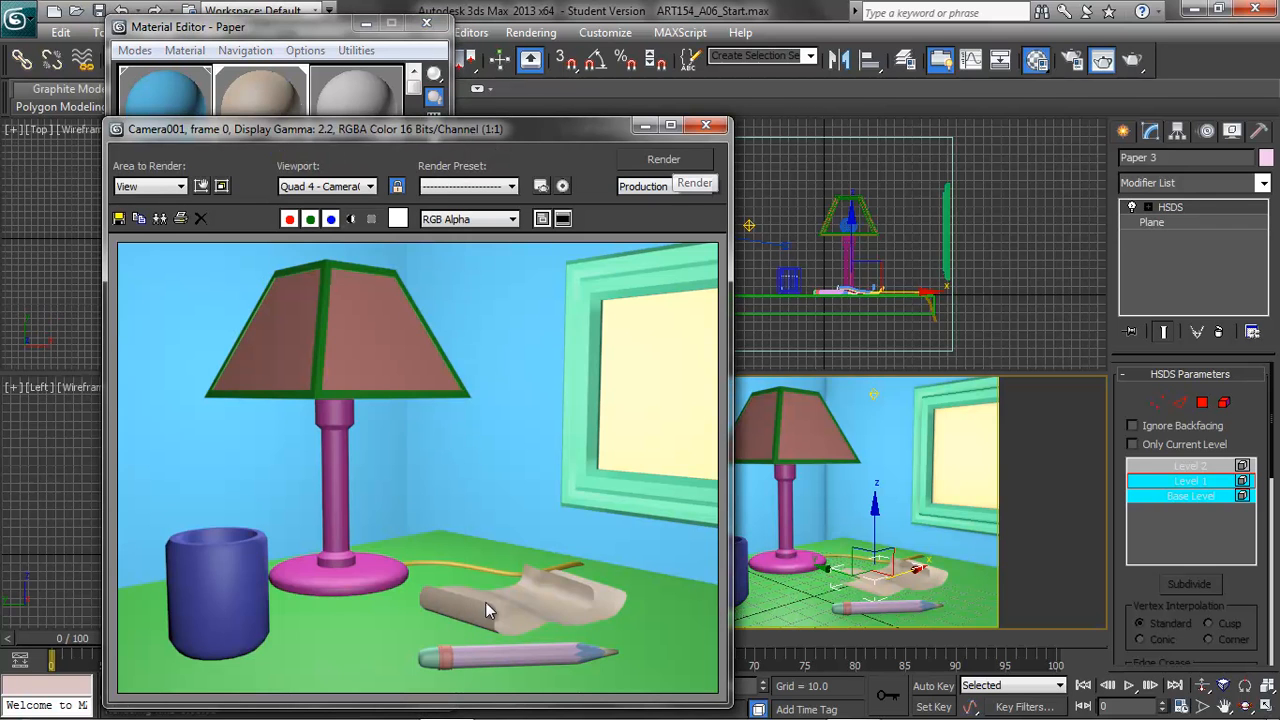
click(663, 159)
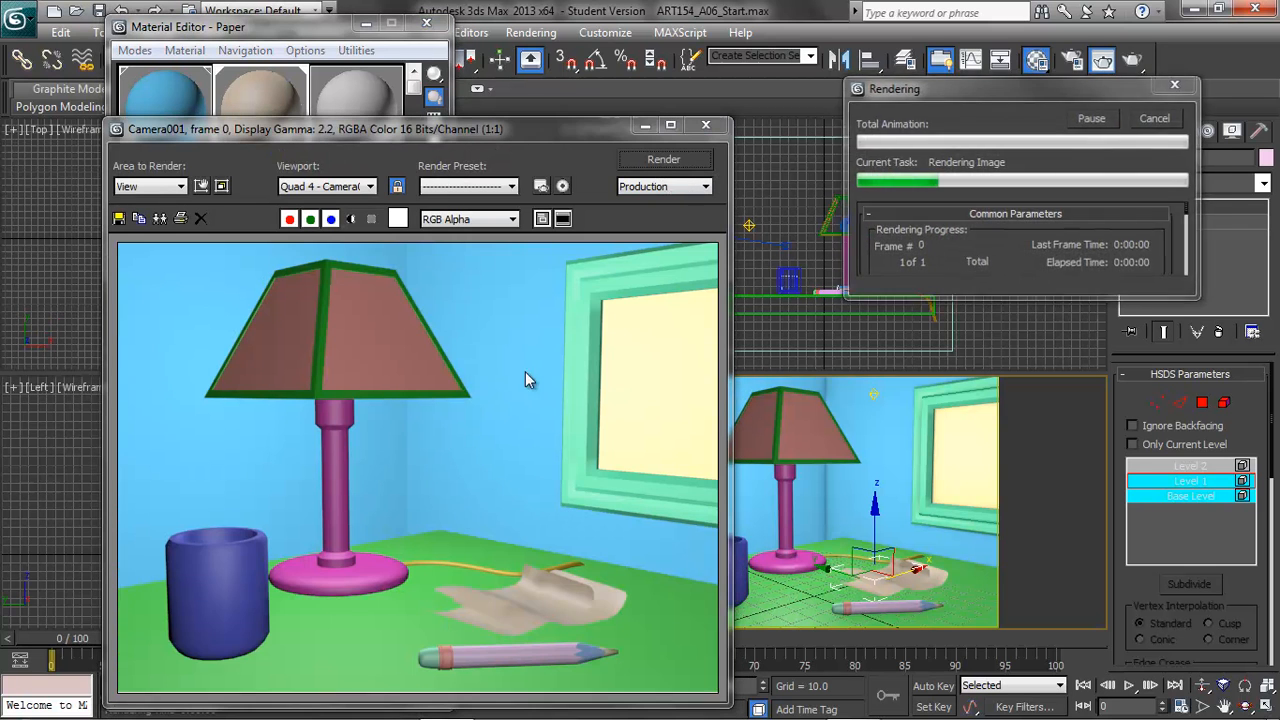
click(295, 28)
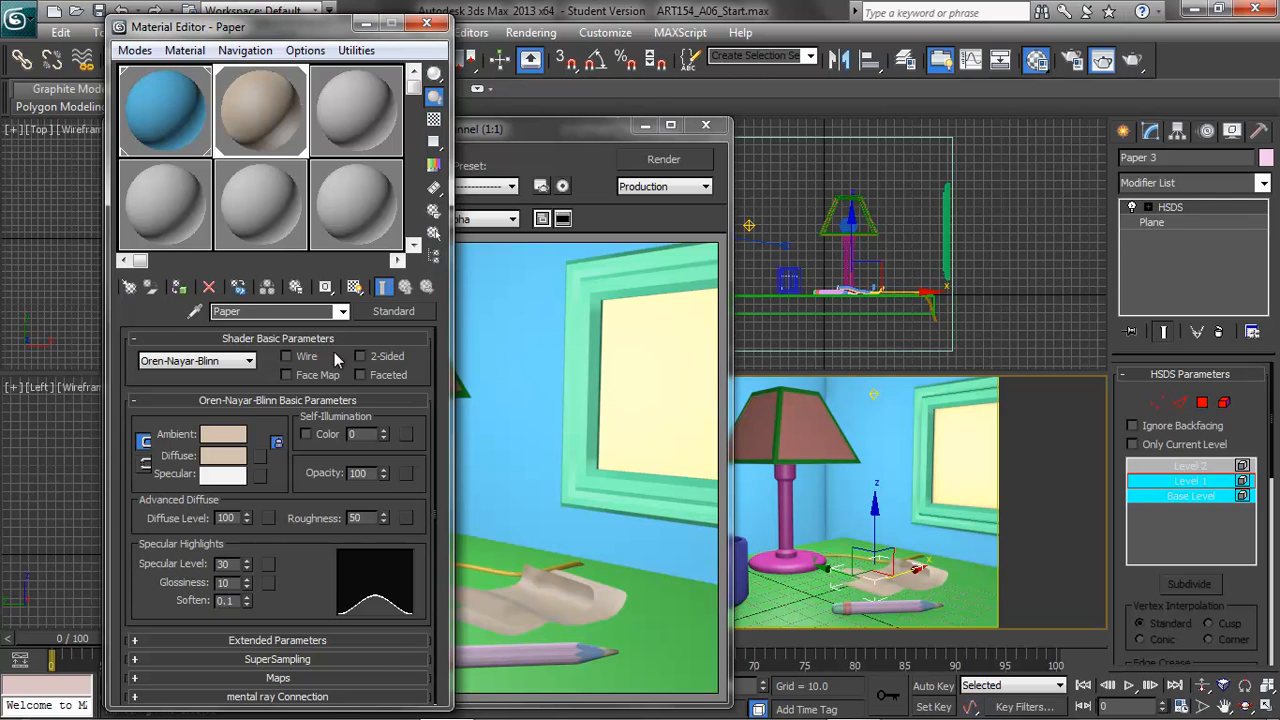
click(672, 160)
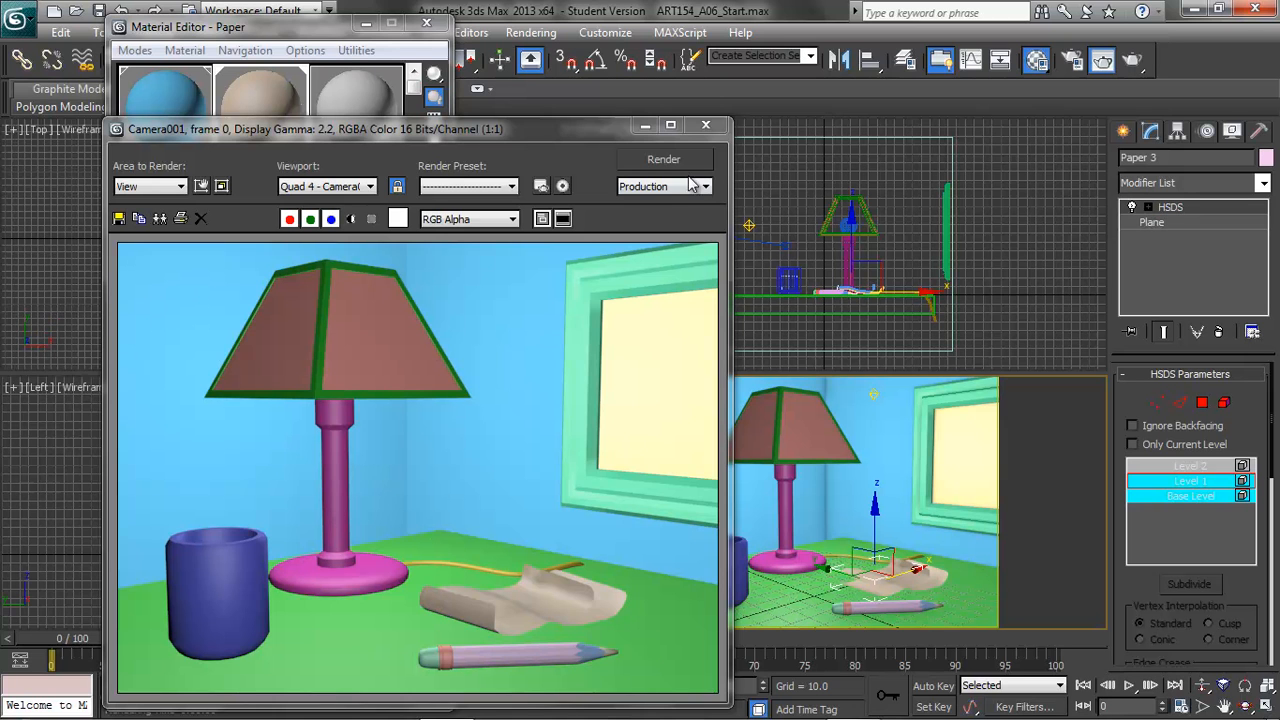
click(707, 126)
click(618, 388)
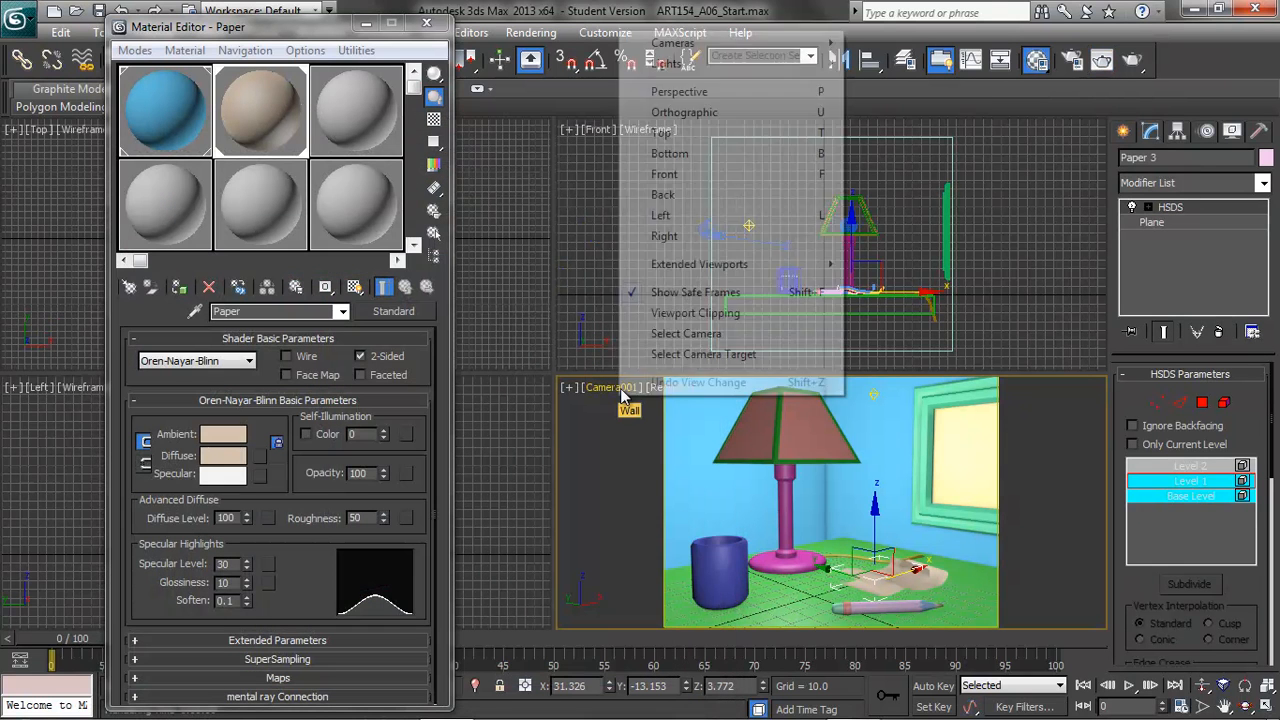
click(608, 444)
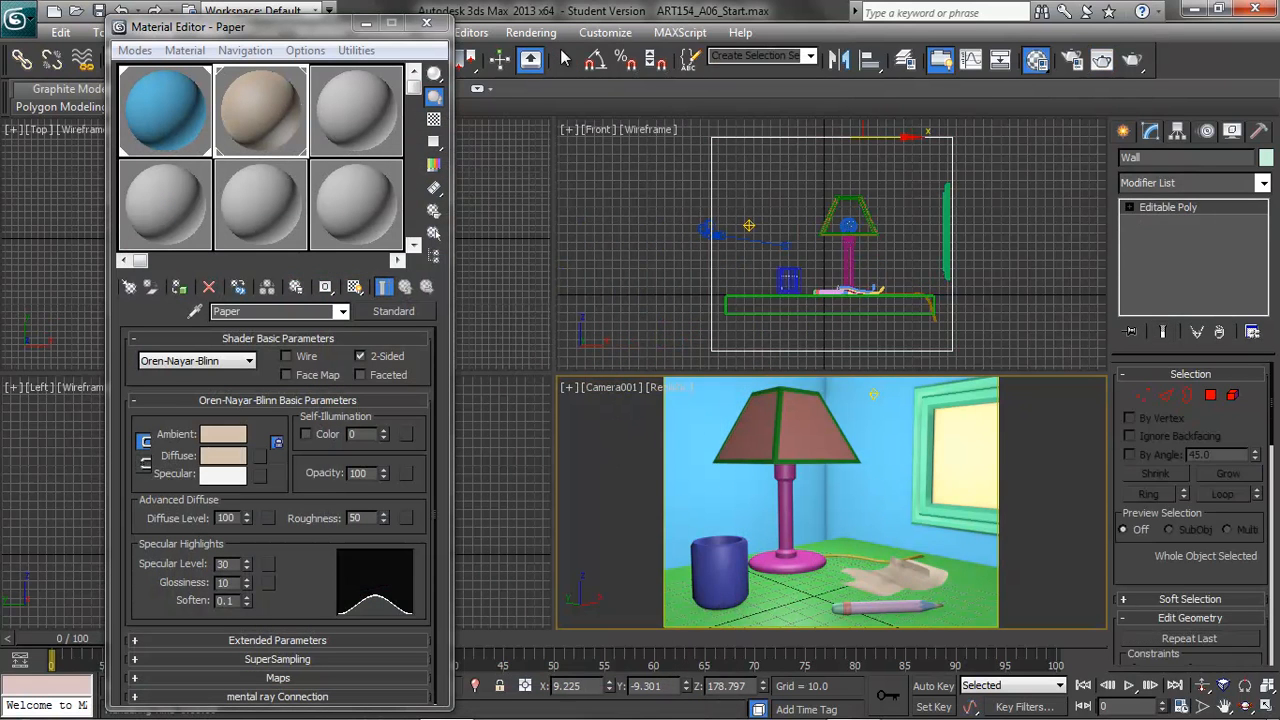
Step: Maximize the Camera001 viewport and reopen the Compact Material Editor with the third sample slot active, placed clear of the lamp
click(356, 100)
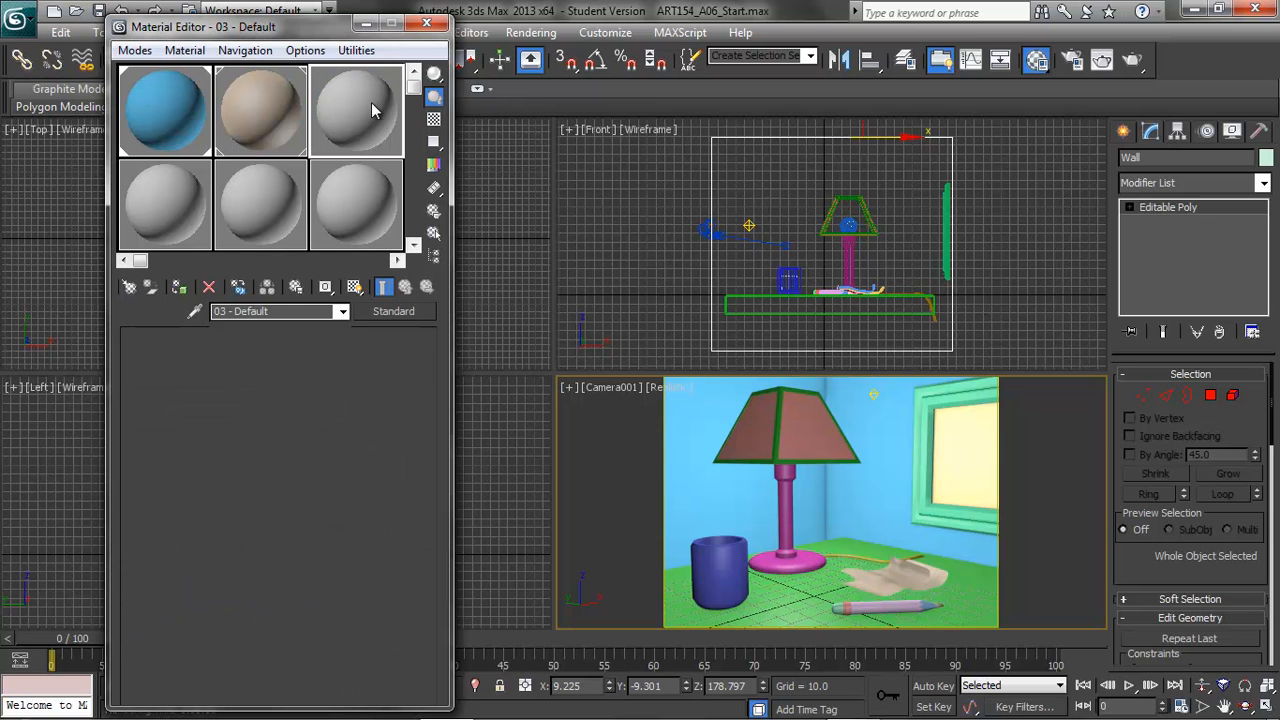
drag(288, 313, 194, 314)
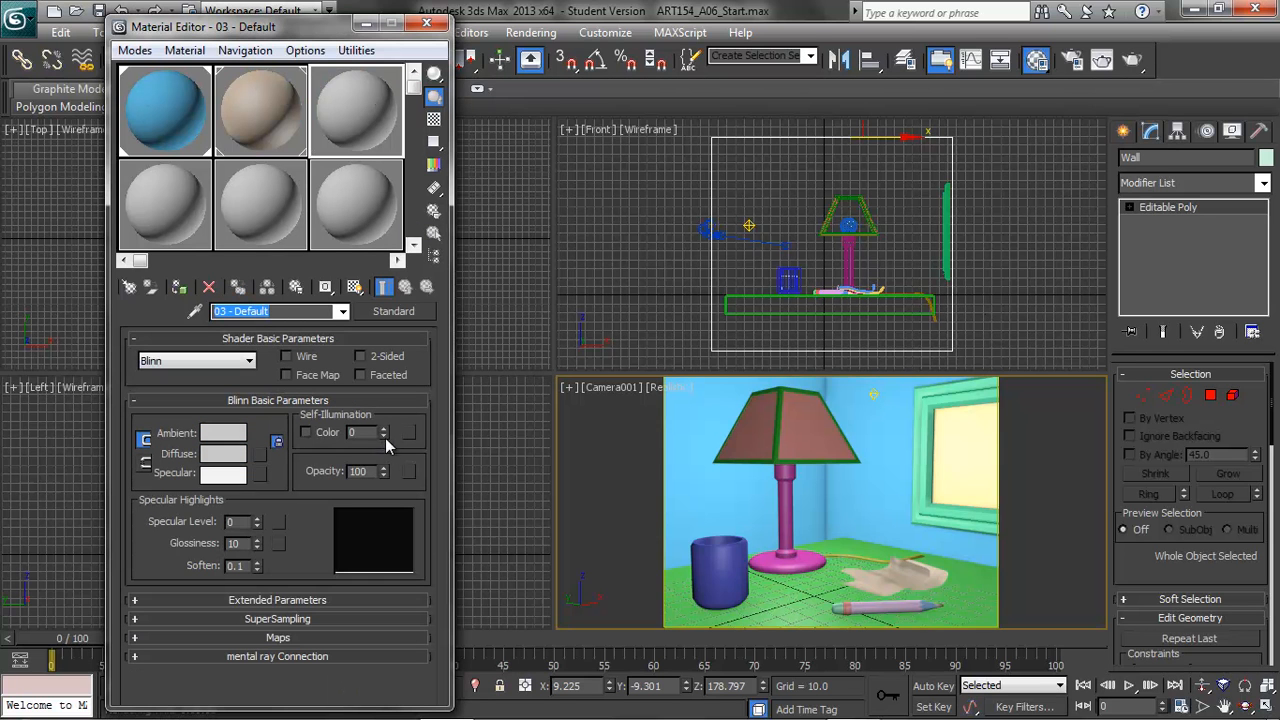
click(426, 24)
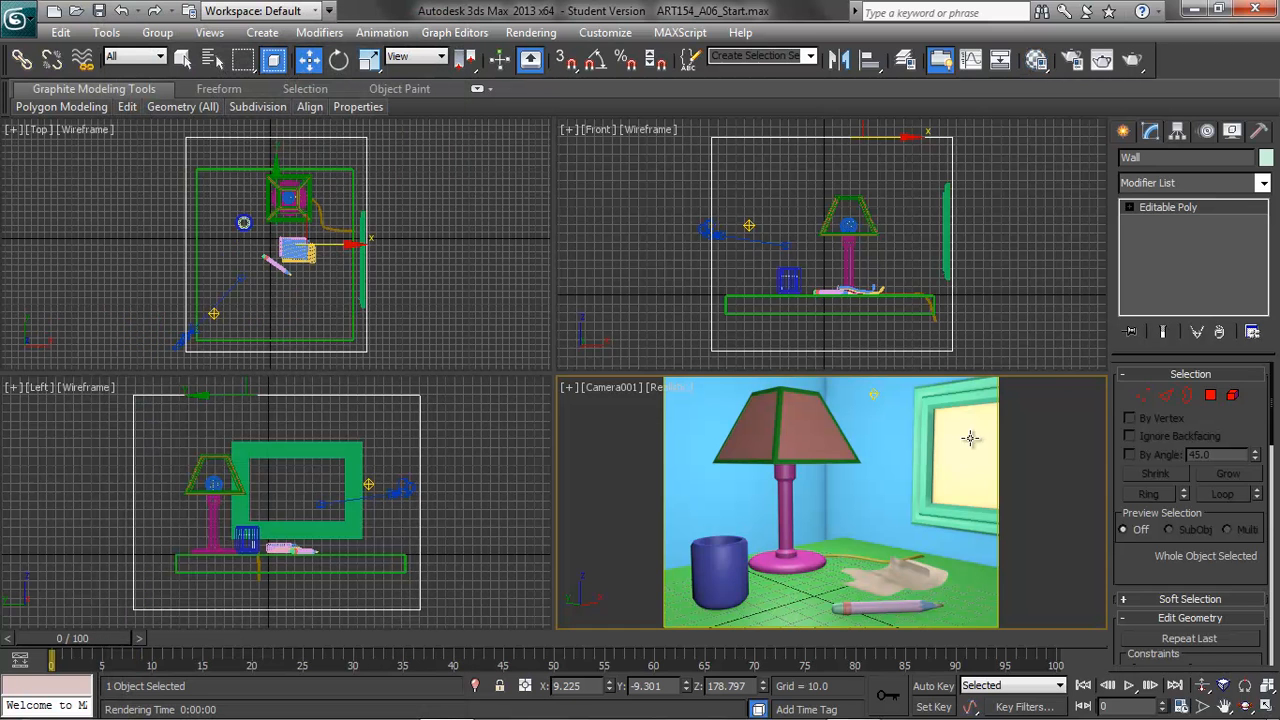
click(1258, 707)
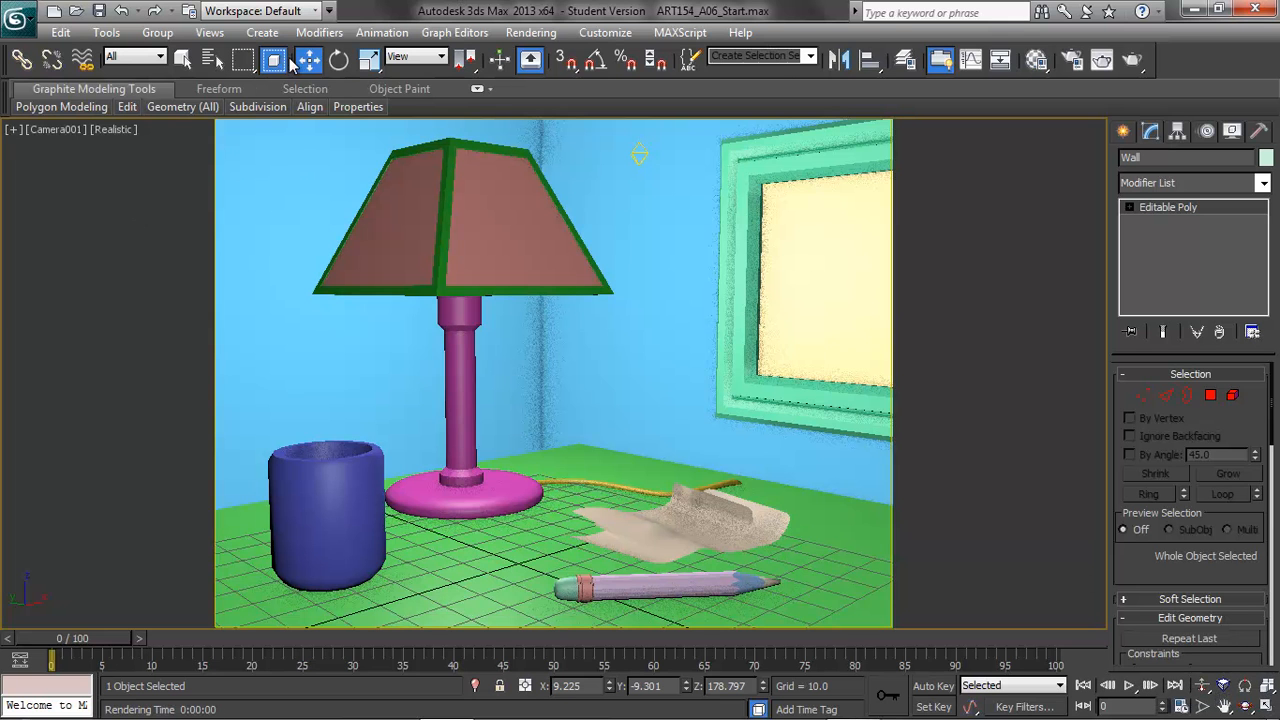
click(531, 32)
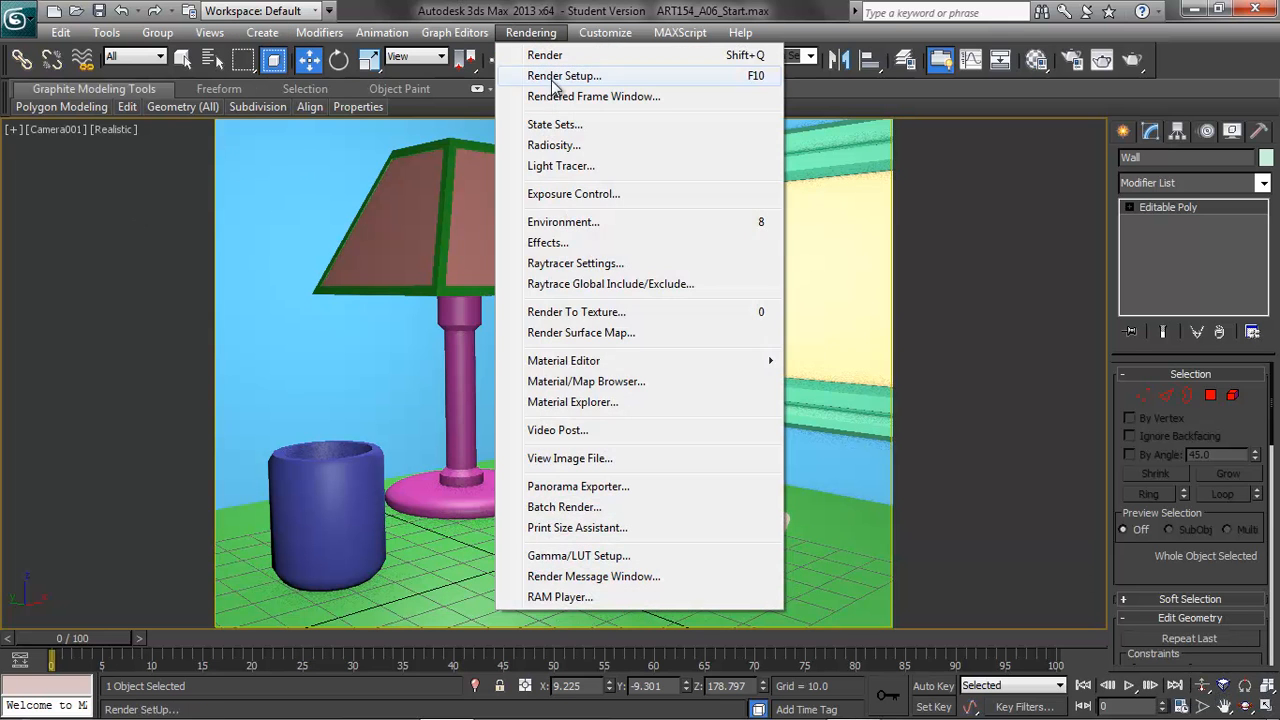
mouse_move(748, 372)
click(835, 361)
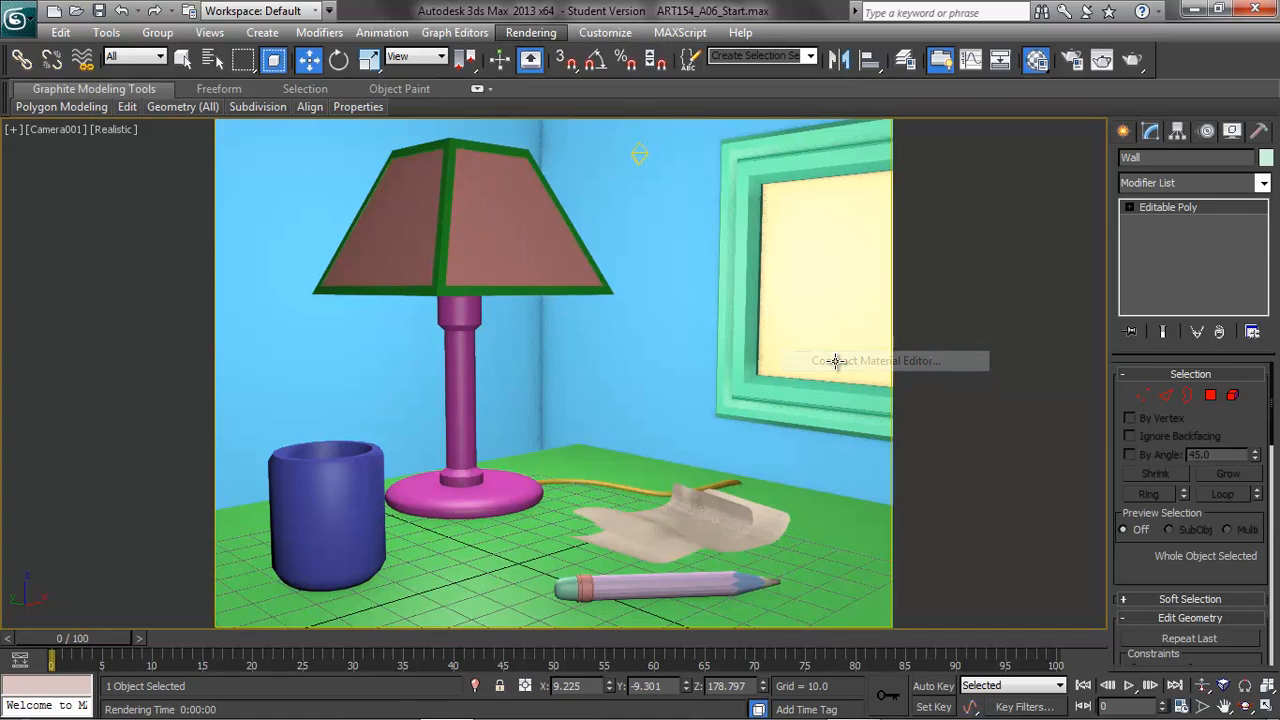
drag(324, 38, 957, 75)
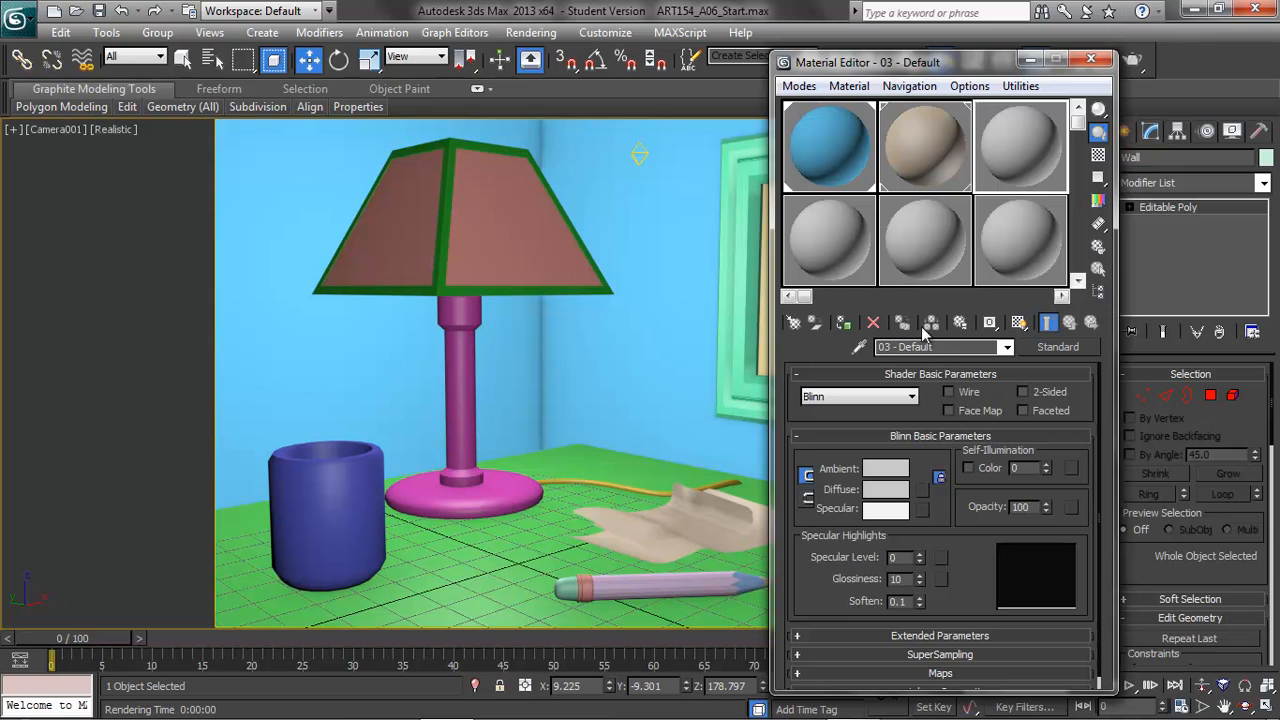
Step: Name the third material Pencil_Eraser and set its shader to Phong
drag(952, 347, 846, 345)
text(Pe)
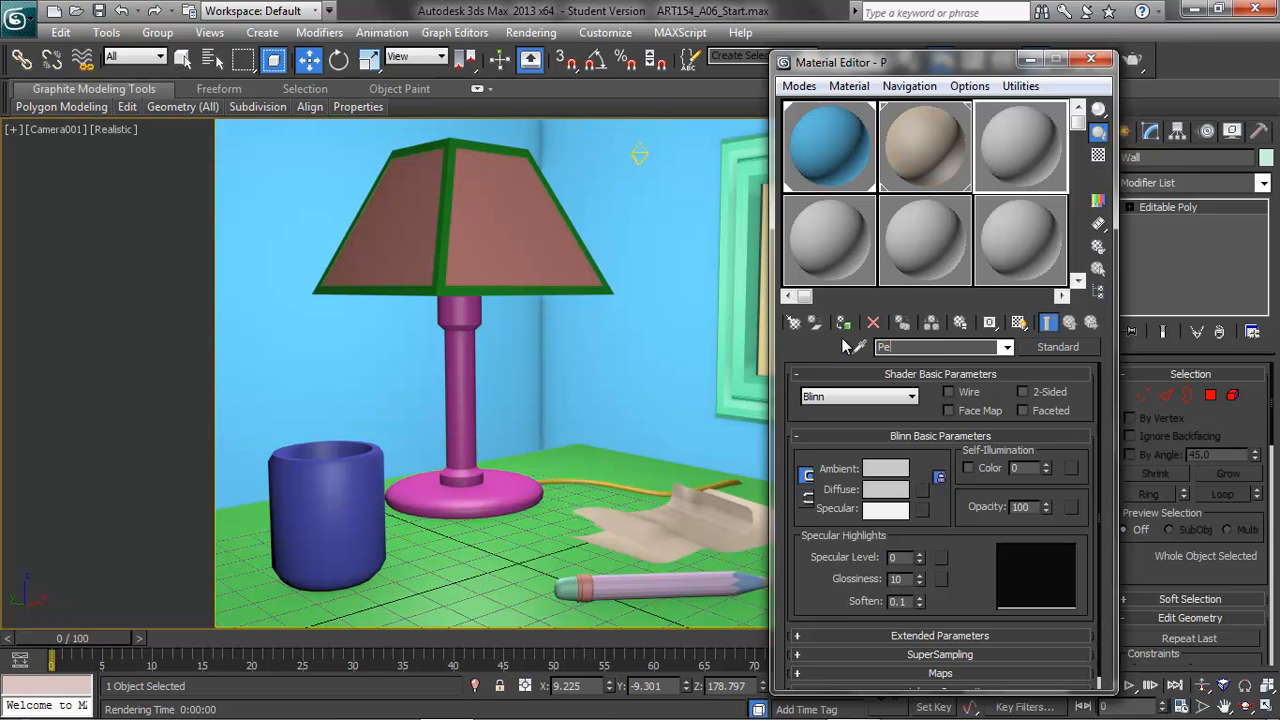
text(ncil_Eraswe)
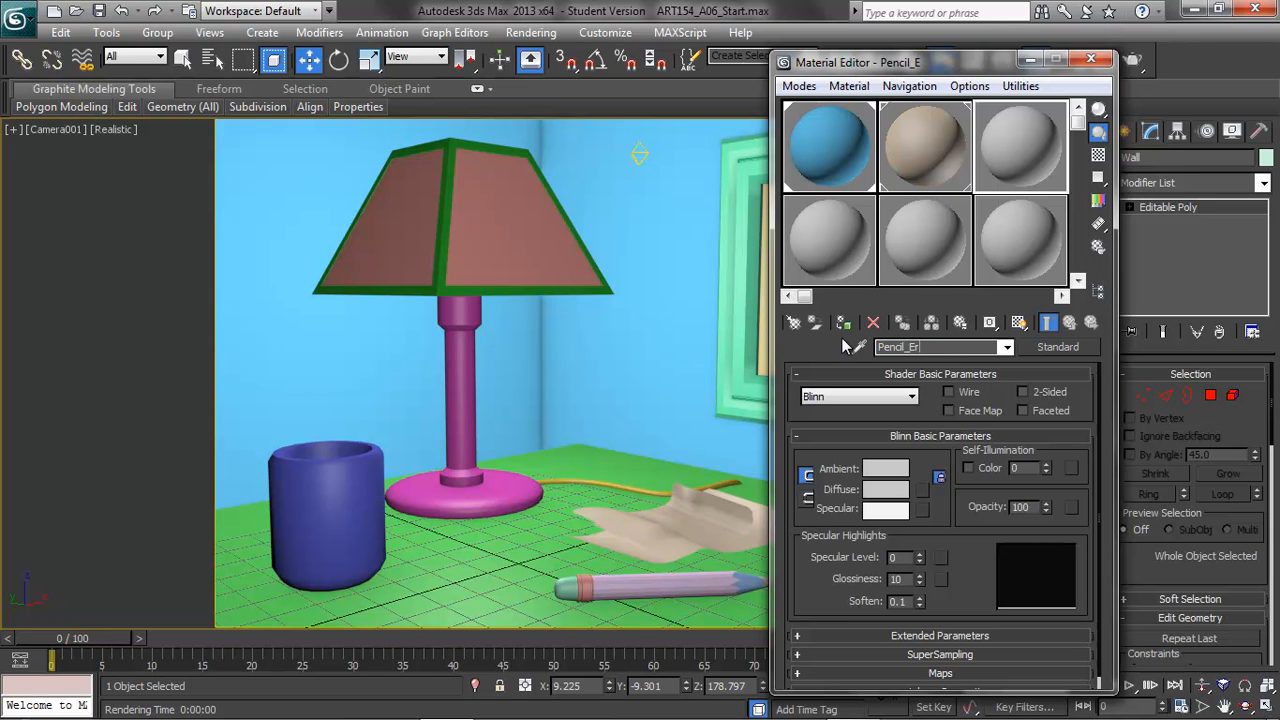
key(BackSpace)
key(BackSpace)
text(er)
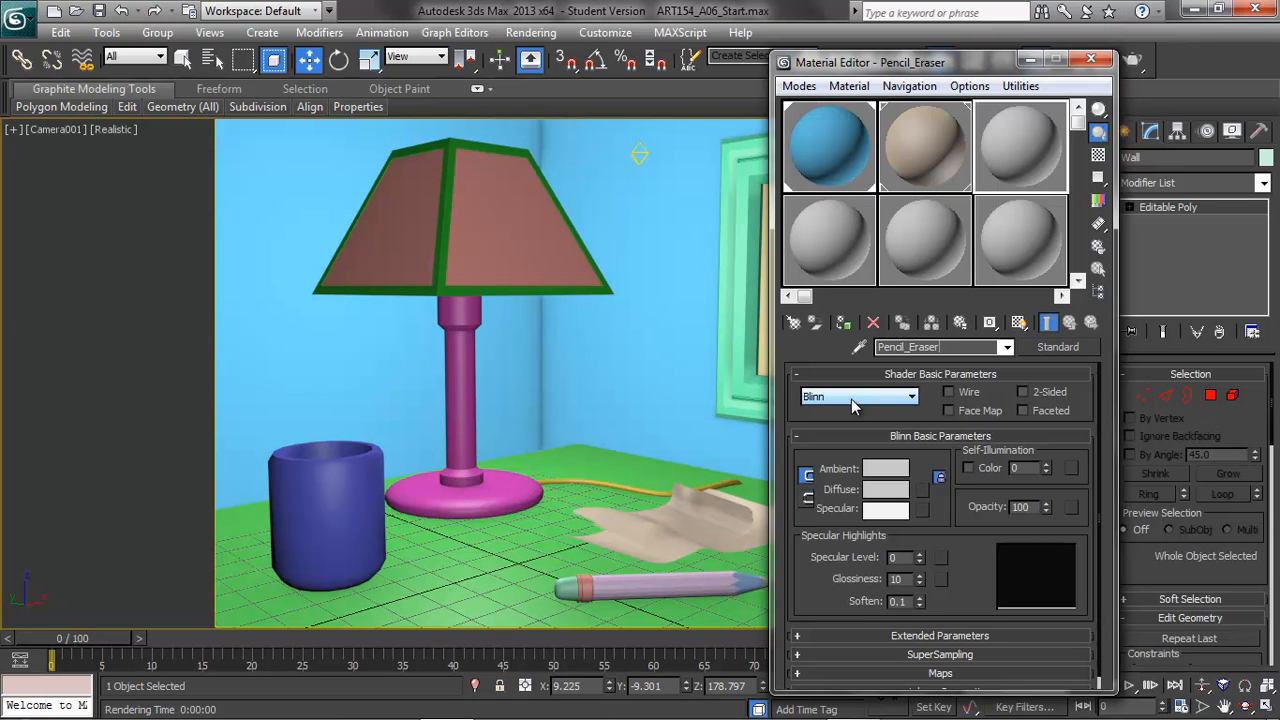
click(849, 399)
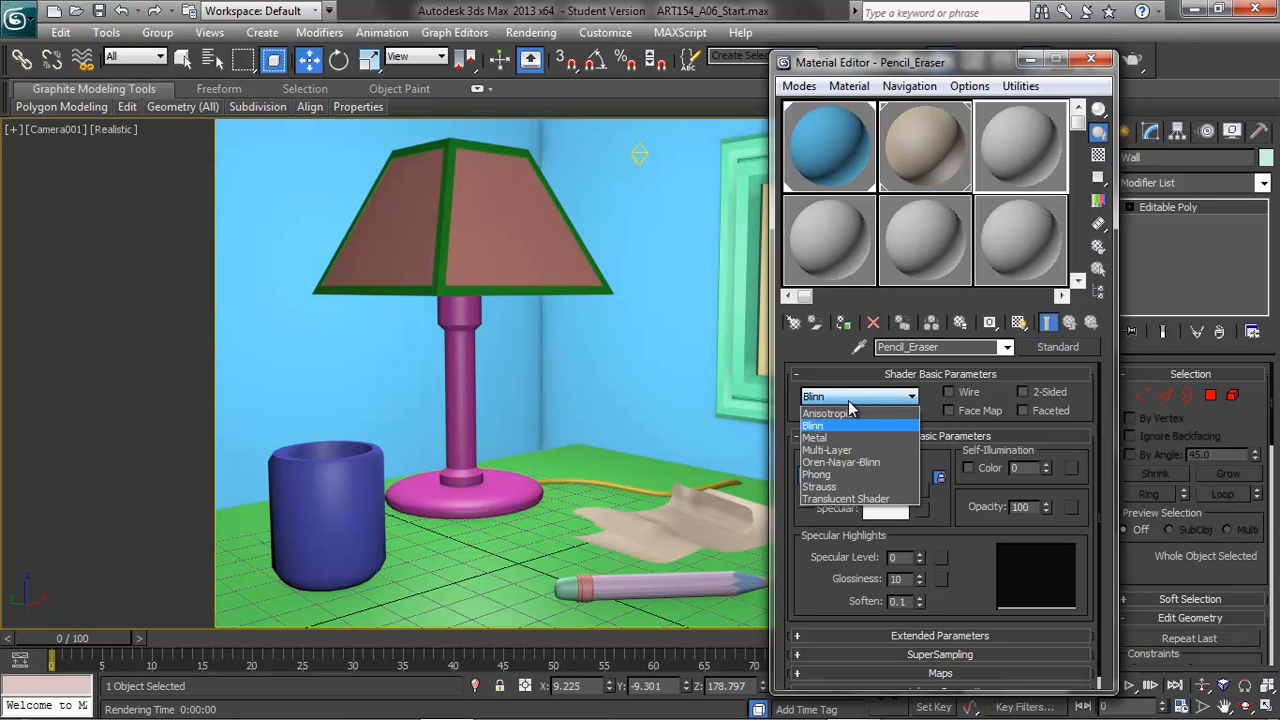
click(820, 472)
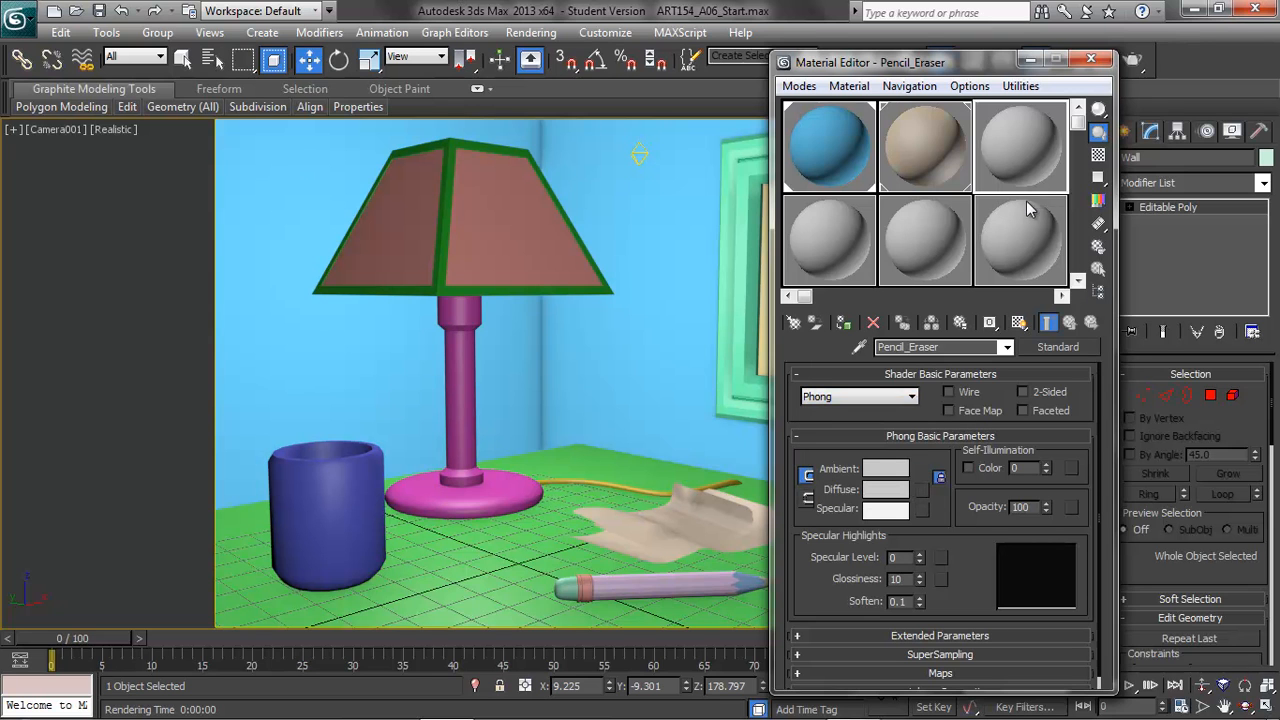
Step: Set the Pencil_Eraser material's specular level to 15 and its glossiness to 0
drag(921, 557, 913, 511)
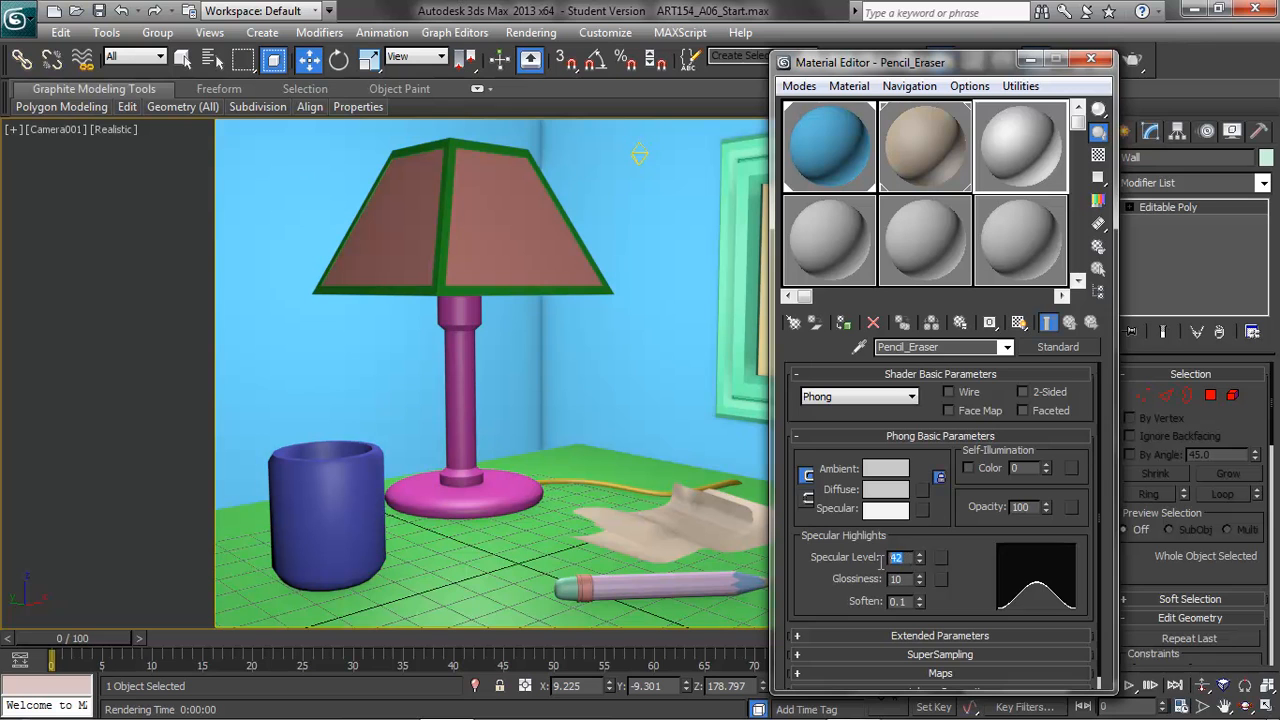
text(55)
key(BackSpace)
key(Return)
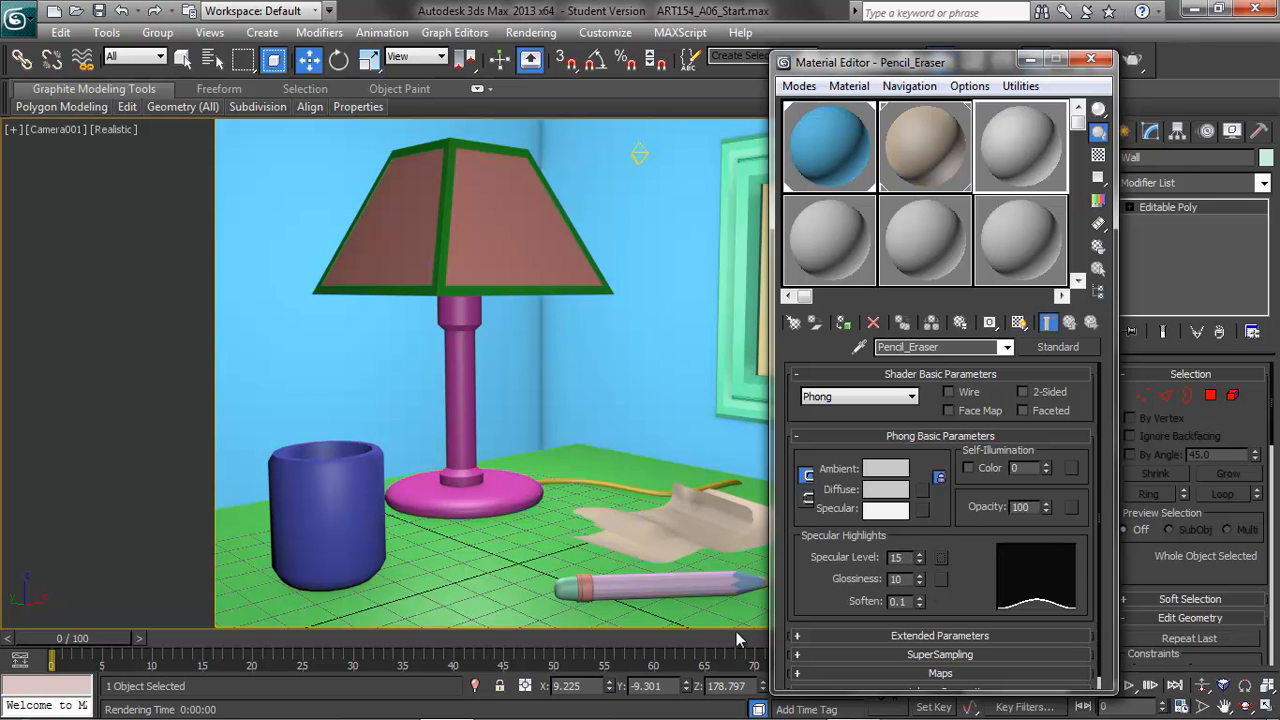
double_click(898, 579)
text(0)
Step: Set the Pencil_Eraser diffuse color to a salmon pink with red 150, green 63 and blue 56
click(872, 491)
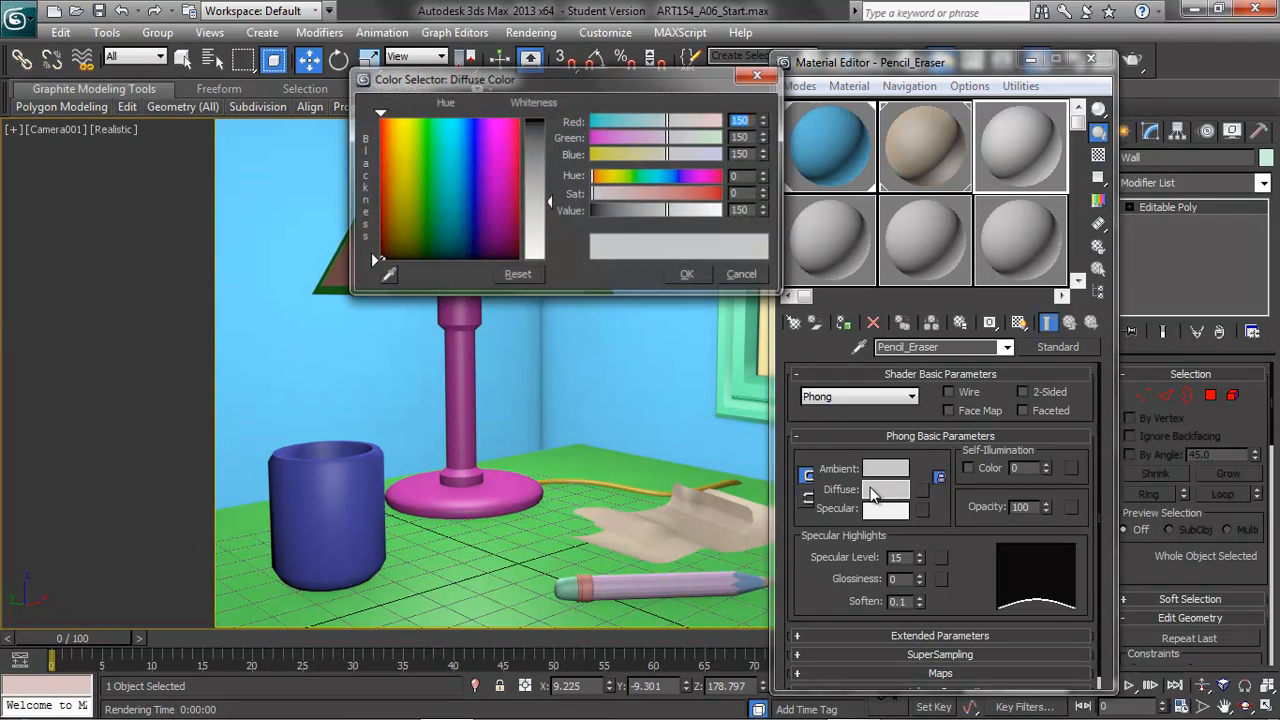
mouse_move(593, 195)
mouse_down()
mouse_move(651, 189)
mouse_move(593, 180)
mouse_up()
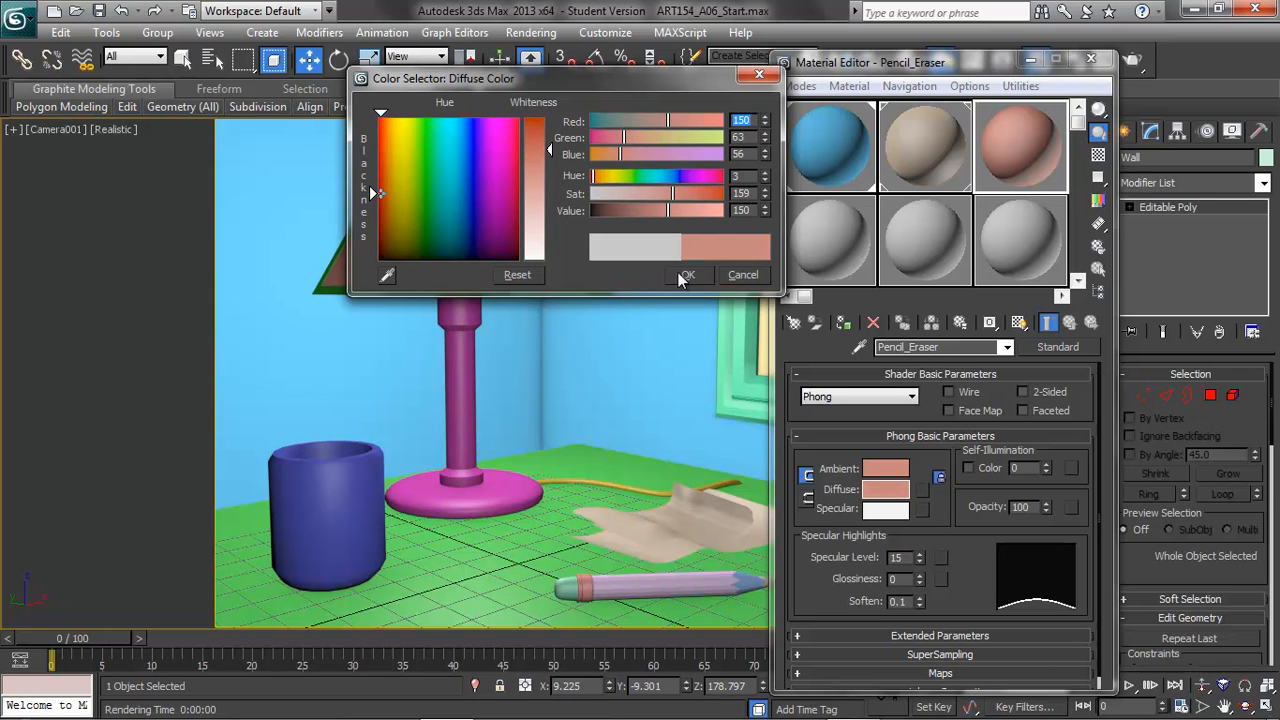
click(686, 276)
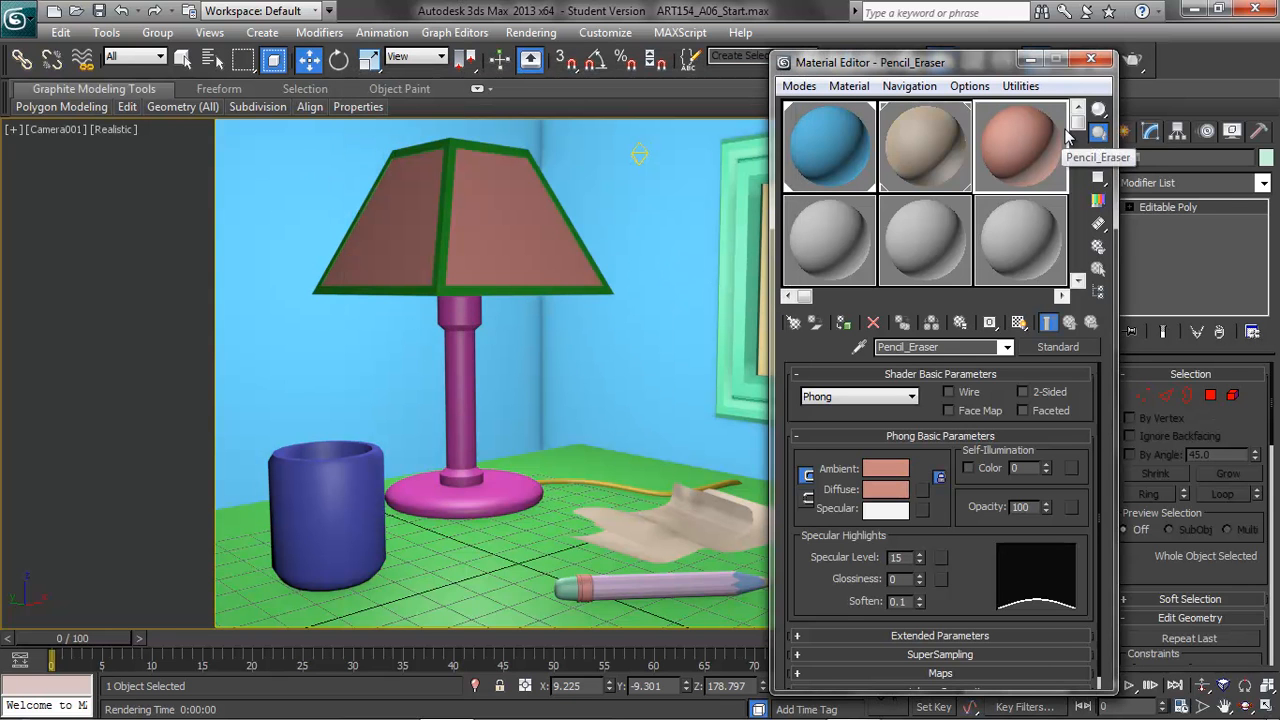
mouse_move(1006, 166)
mouse_down()
mouse_move(894, 208)
mouse_move(565, 551)
mouse_move(578, 600)
mouse_move(1000, 150)
mouse_move(1030, 146)
mouse_up()
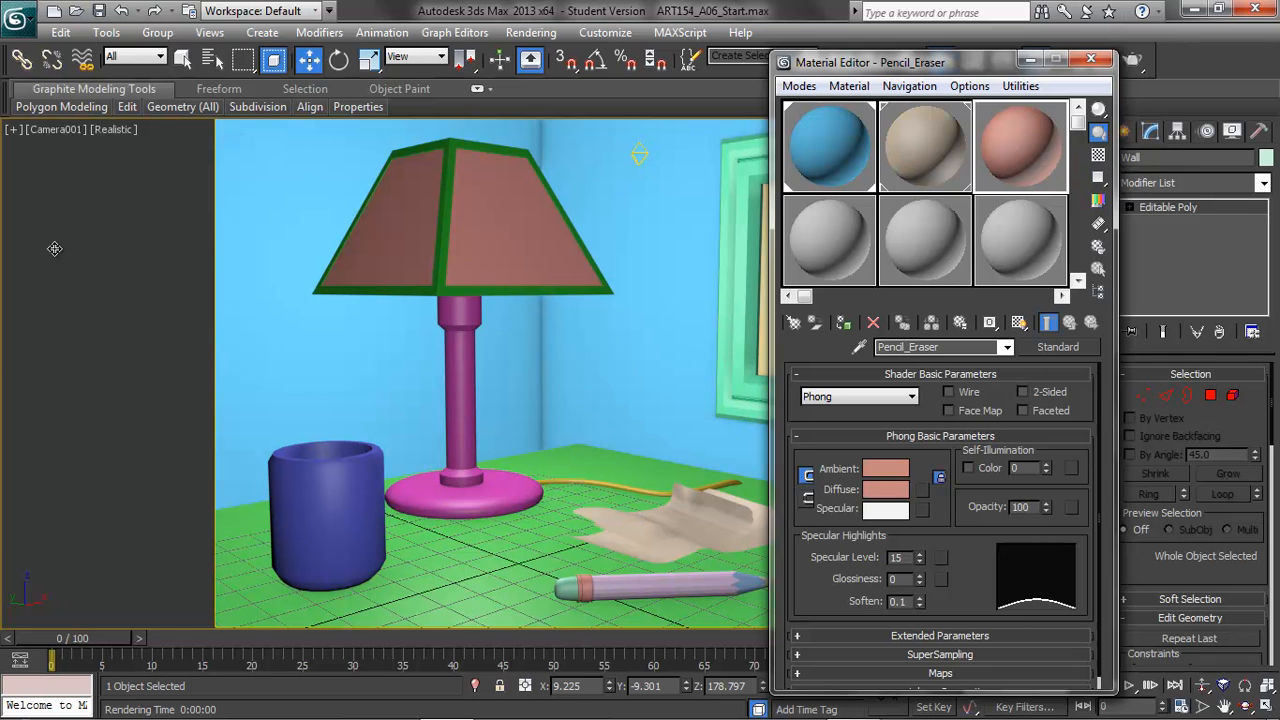
click(104, 232)
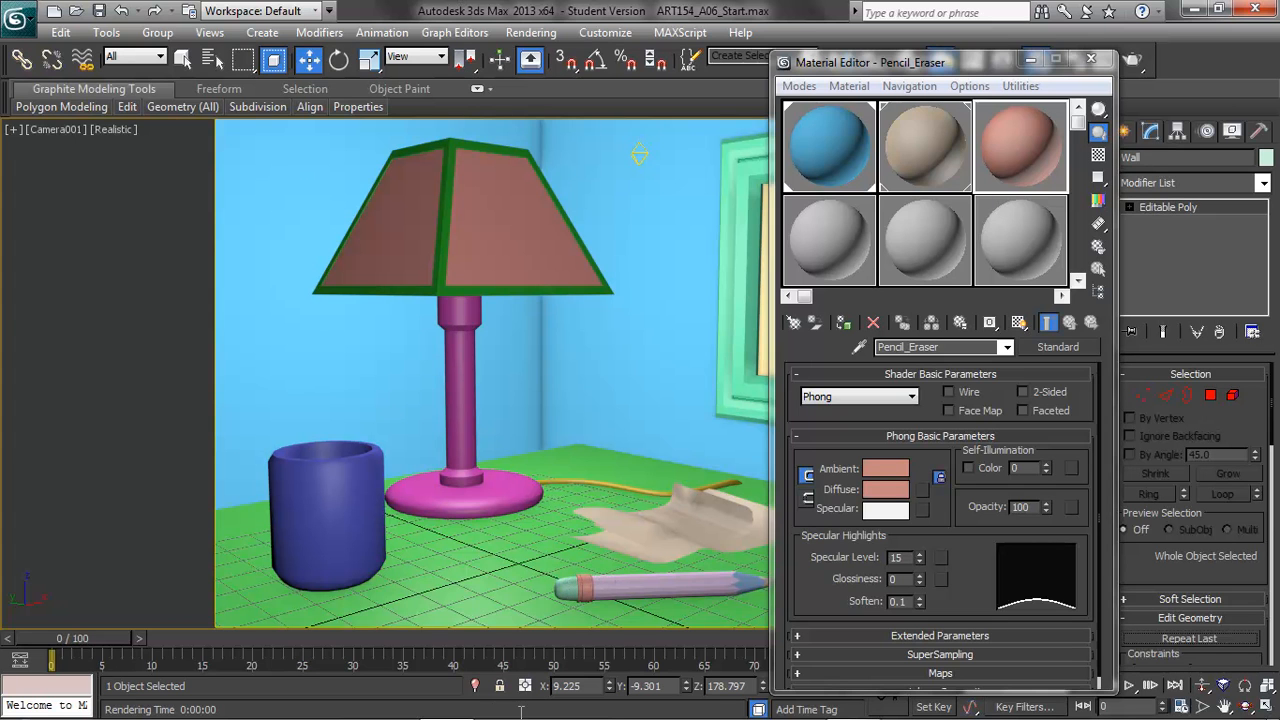
click(568, 588)
click(70, 35)
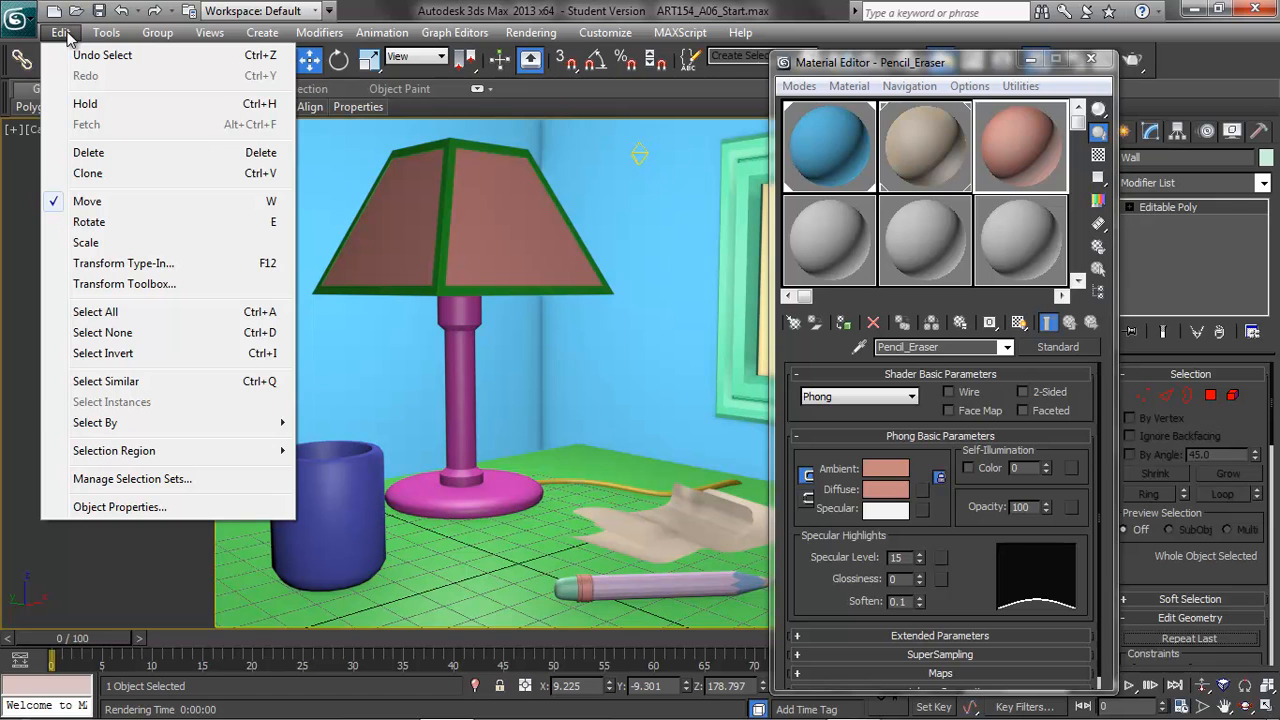
click(108, 336)
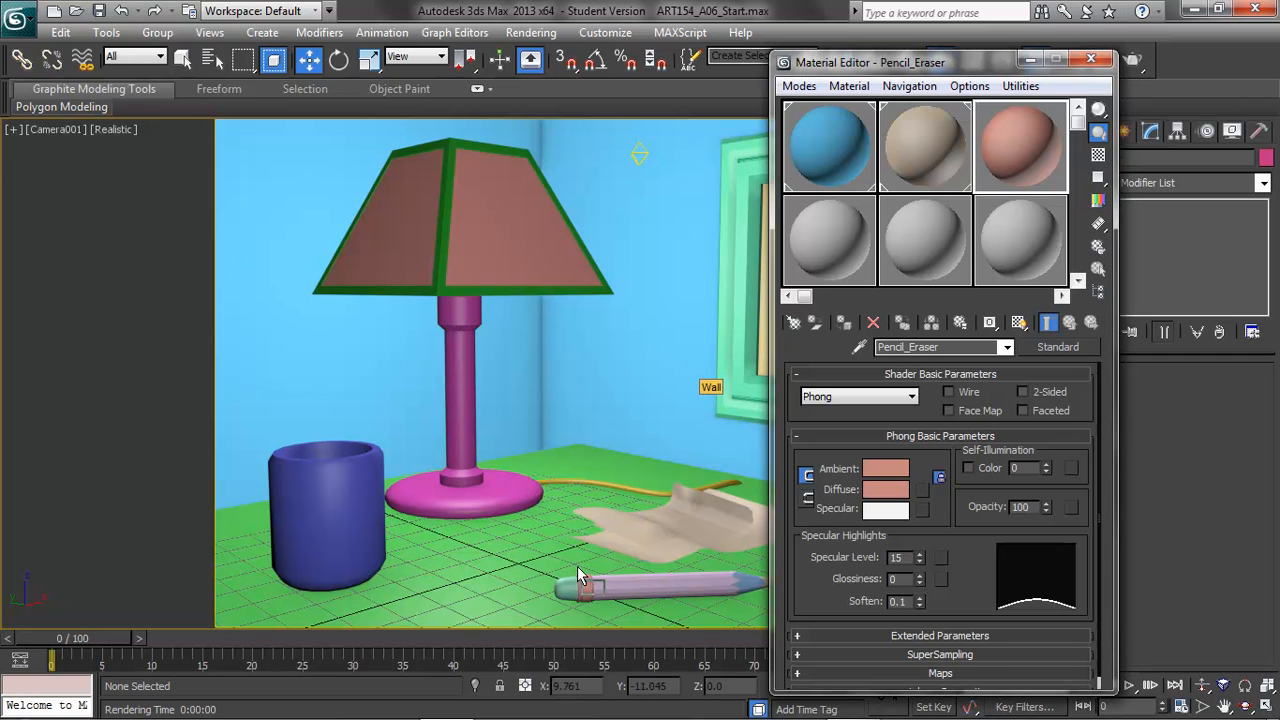
drag(568, 598, 566, 589)
key(ctrl+z)
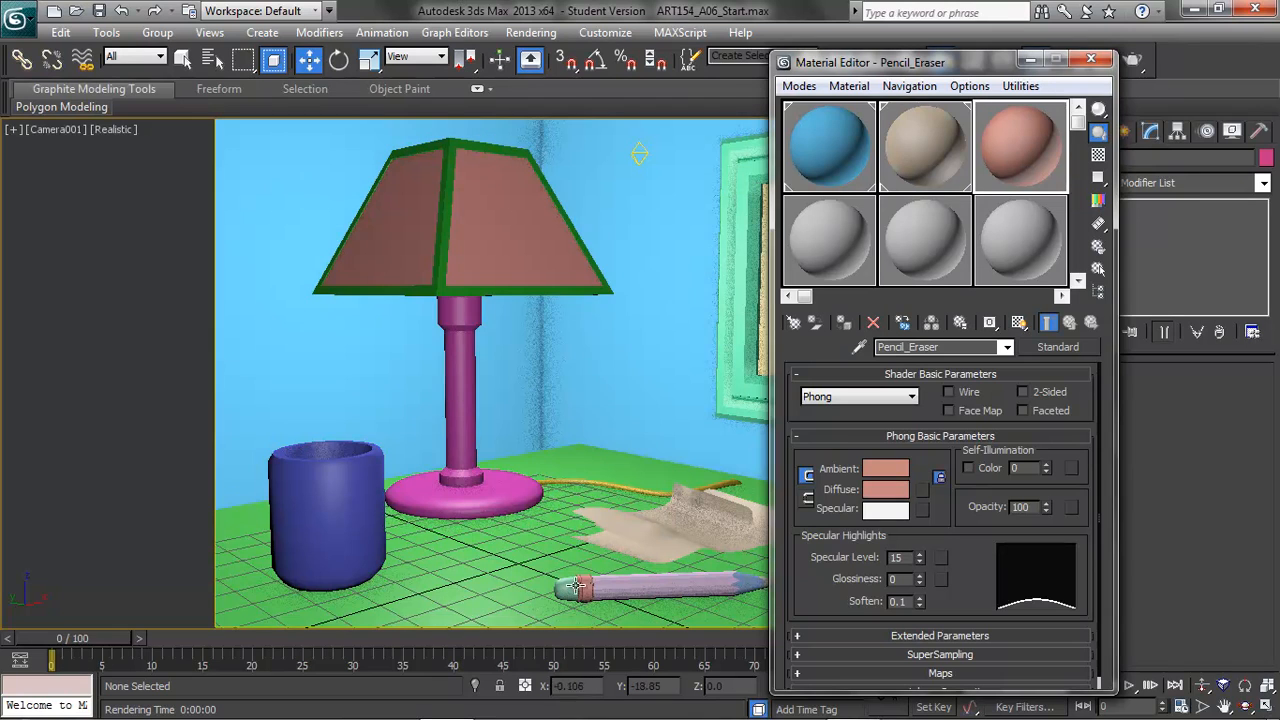
Step: Assign the Pencil_Eraser material to the pencil's eraser and check it in a production render of the camera view
click(567, 590)
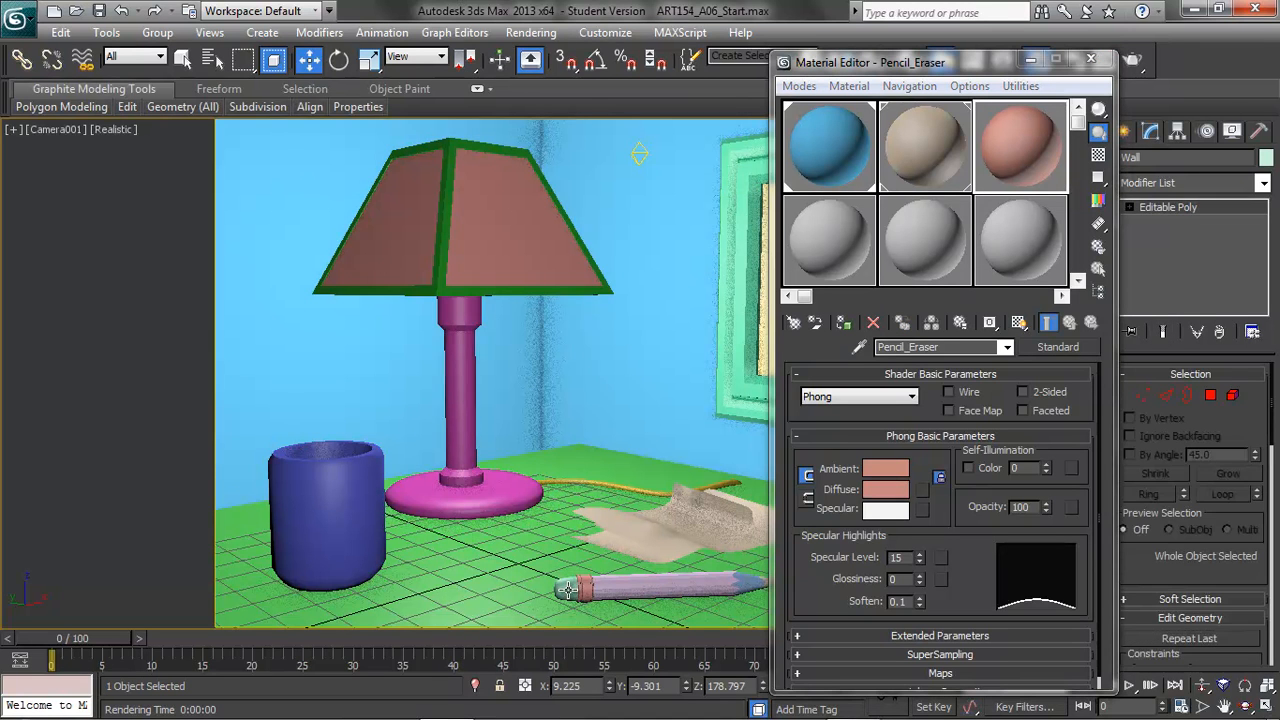
click(567, 590)
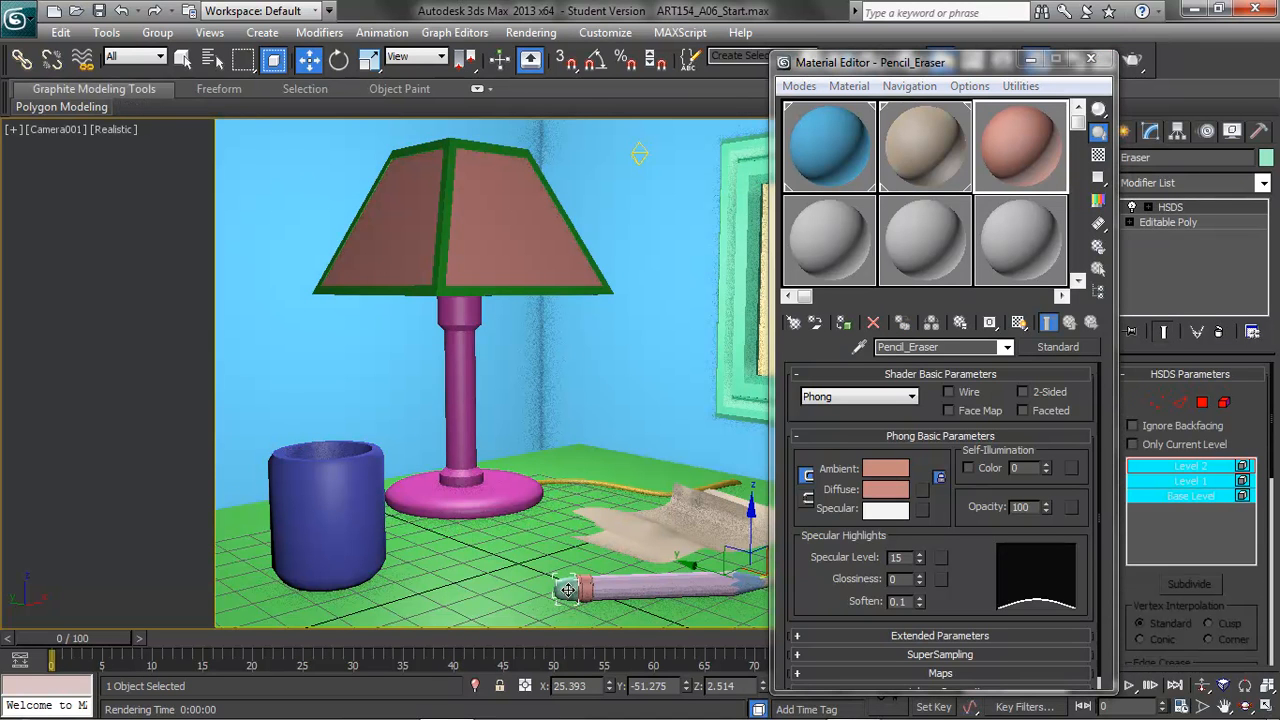
click(849, 87)
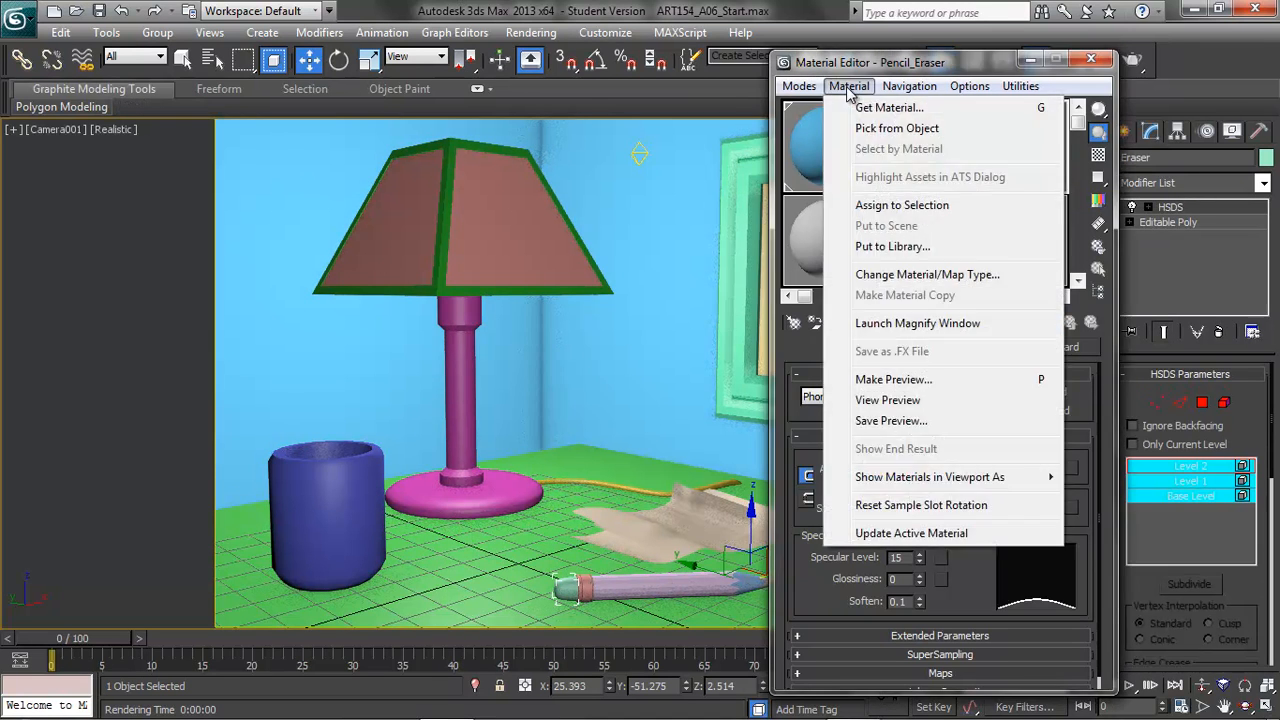
click(874, 207)
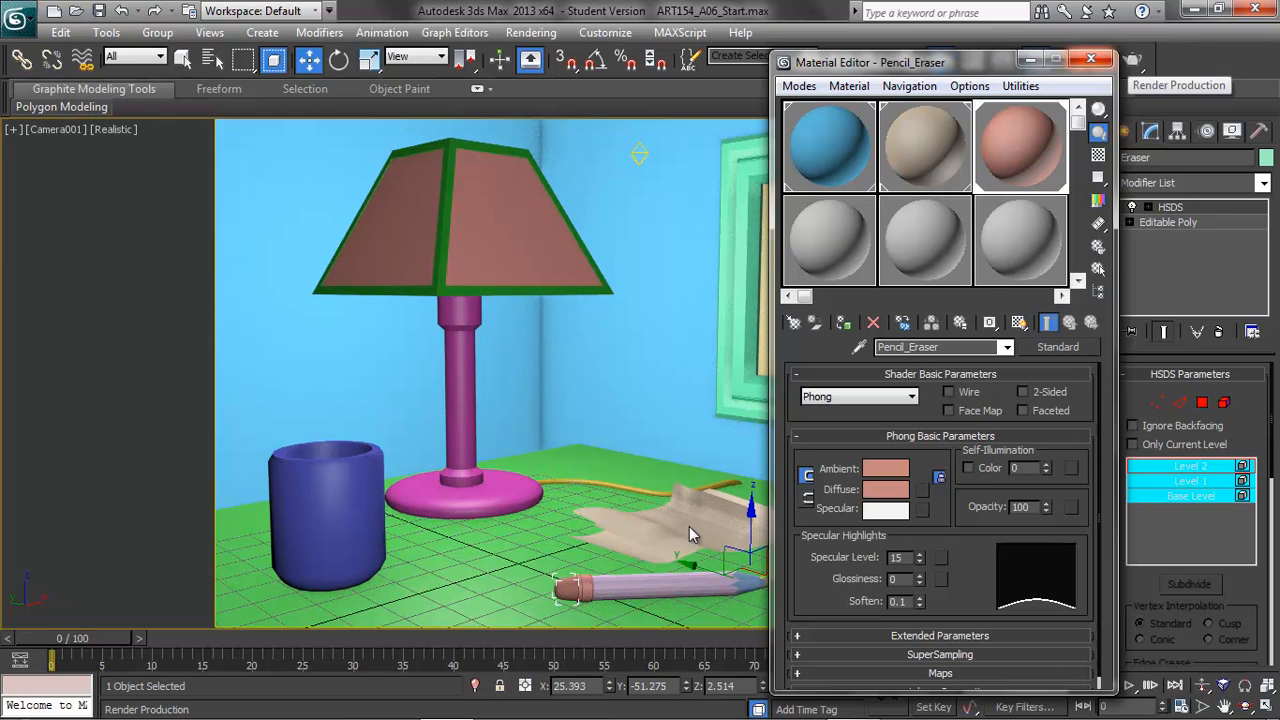
click(1133, 62)
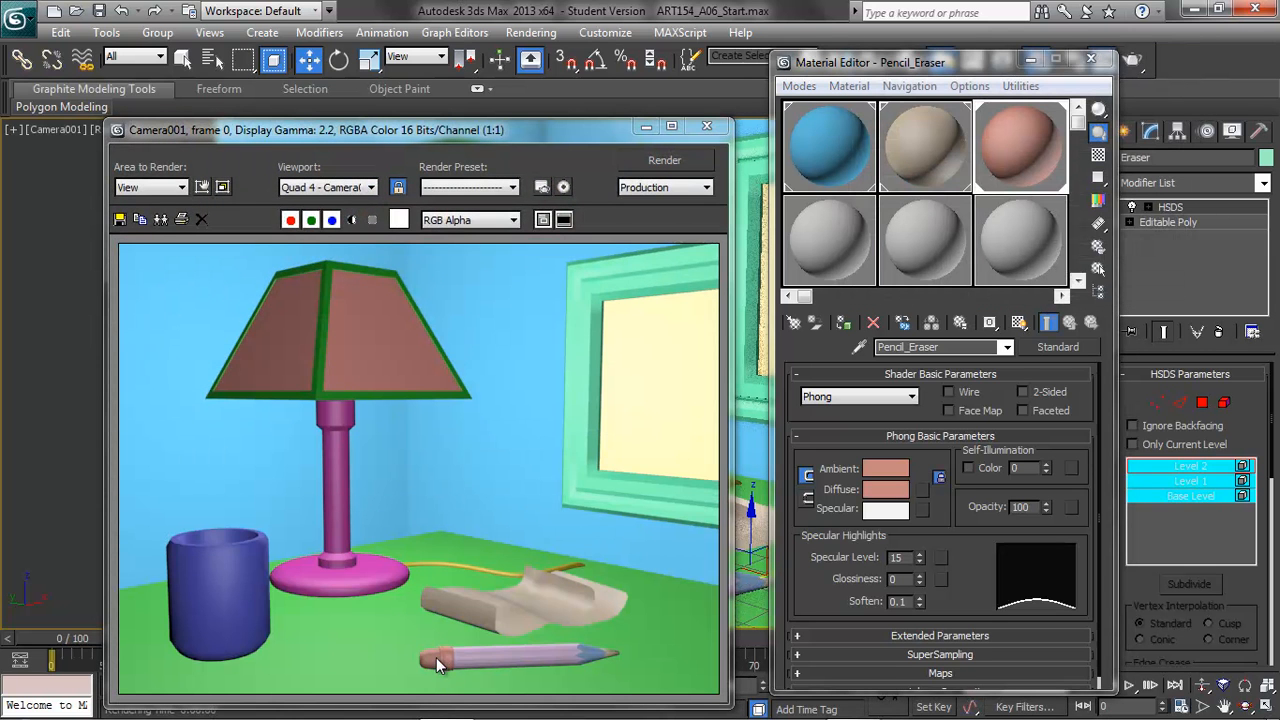
click(707, 126)
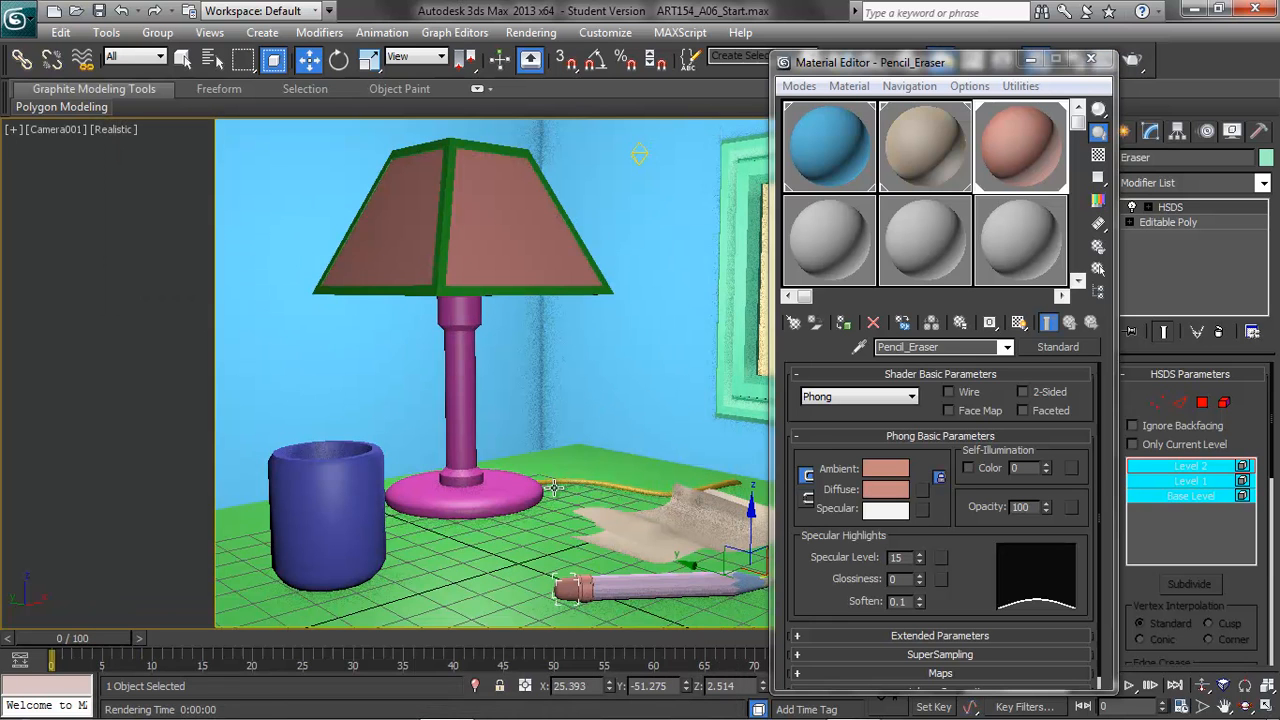
Step: Activate the fourth sample slot and name its material Pencil_Body
click(845, 238)
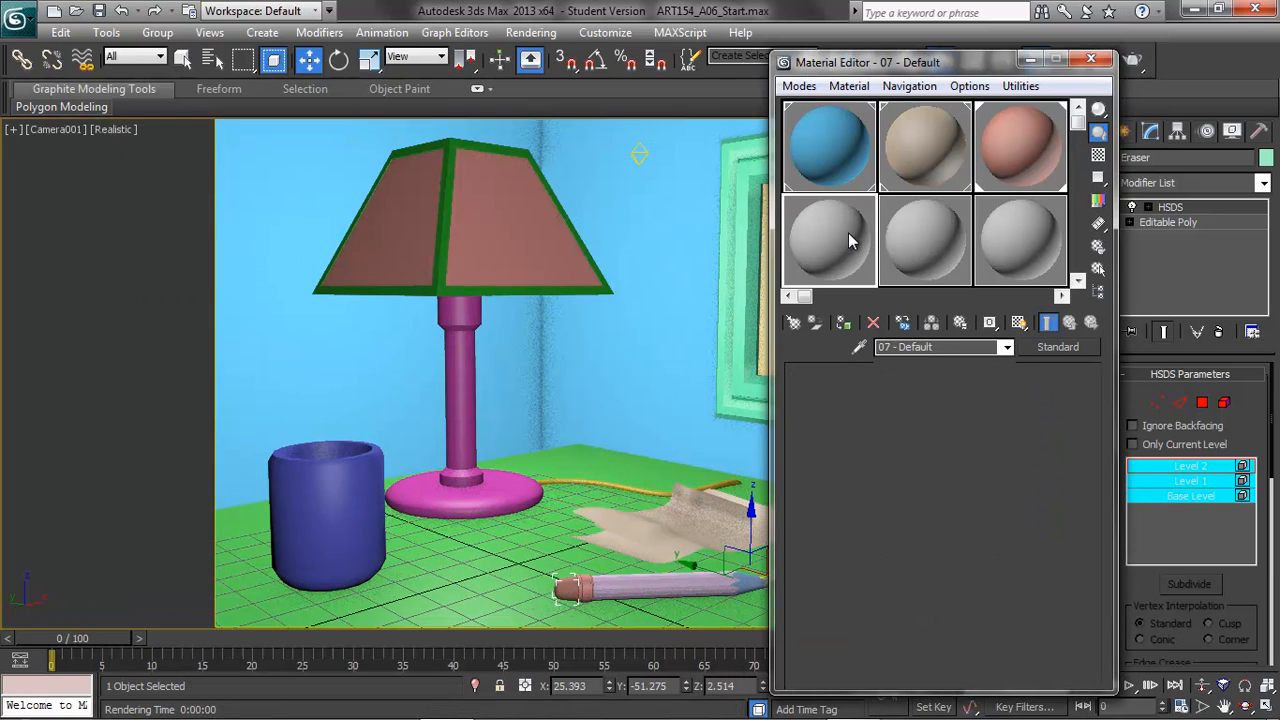
text(Pencile)
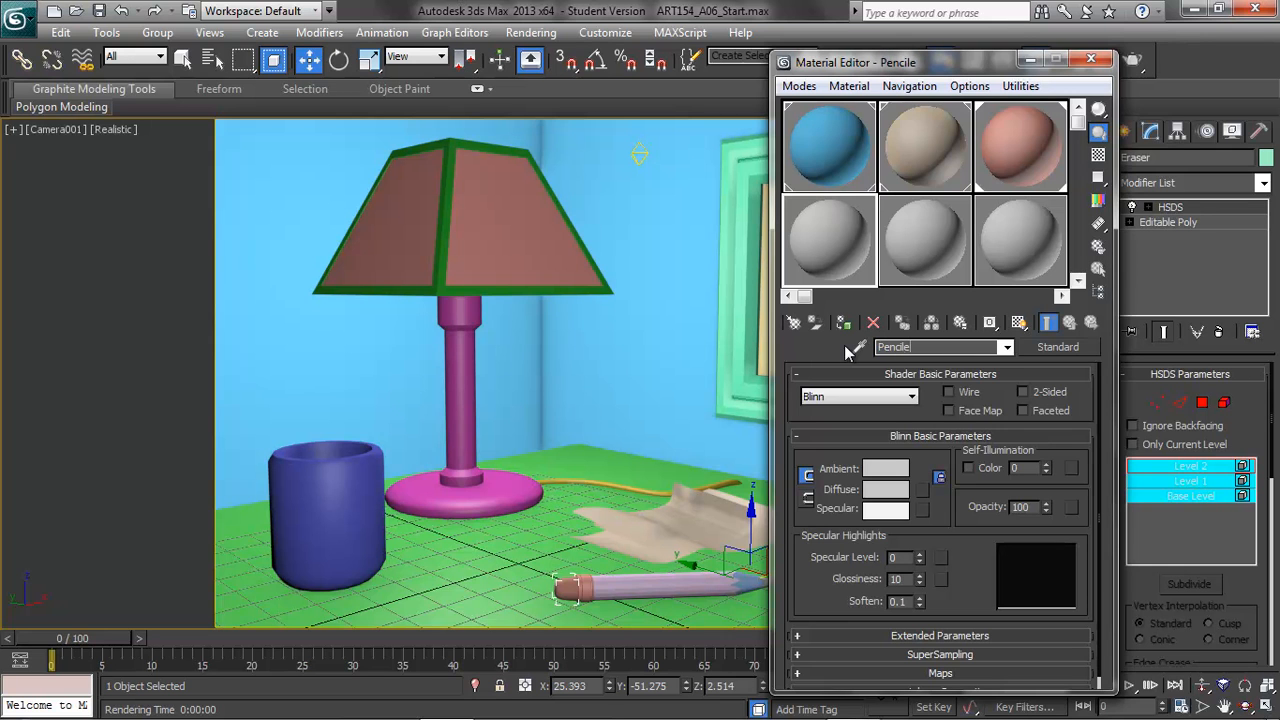
key(BackSpace)
text(_Body)
Step: Set the Pencil_Body diffuse color to a bright yellow with red 245, green 229 and blue 3
click(886, 492)
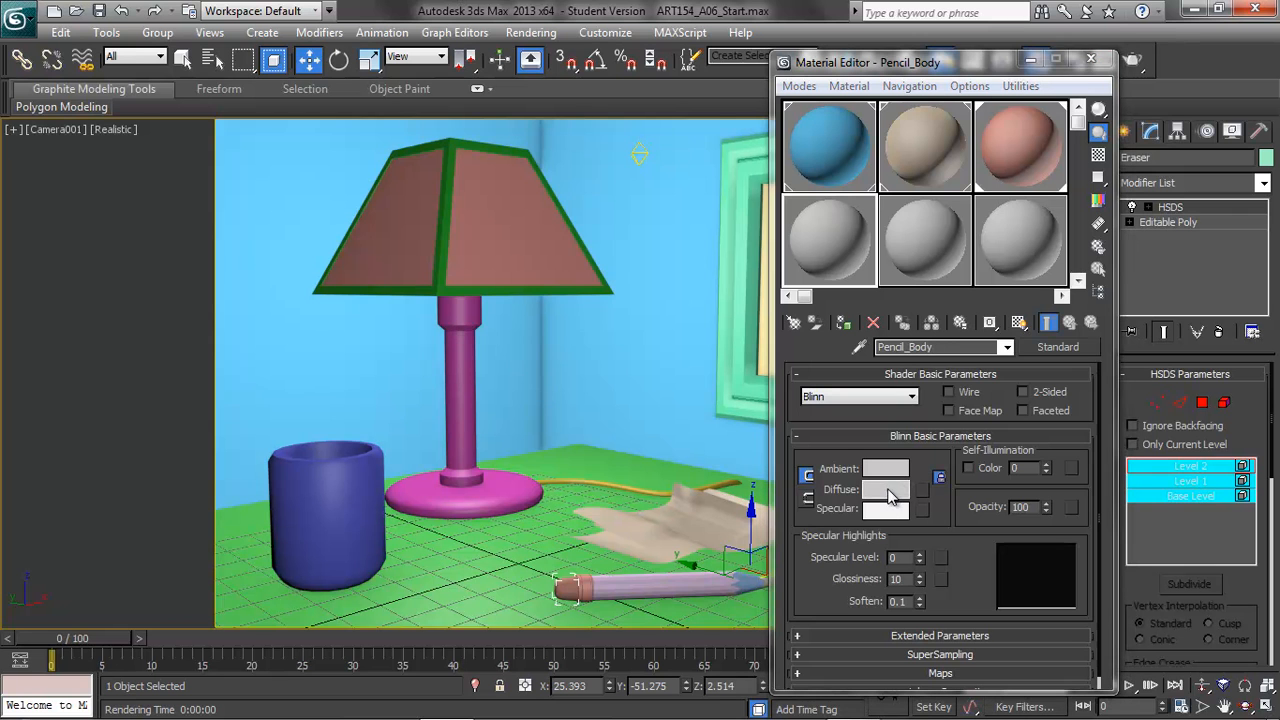
click(400, 171)
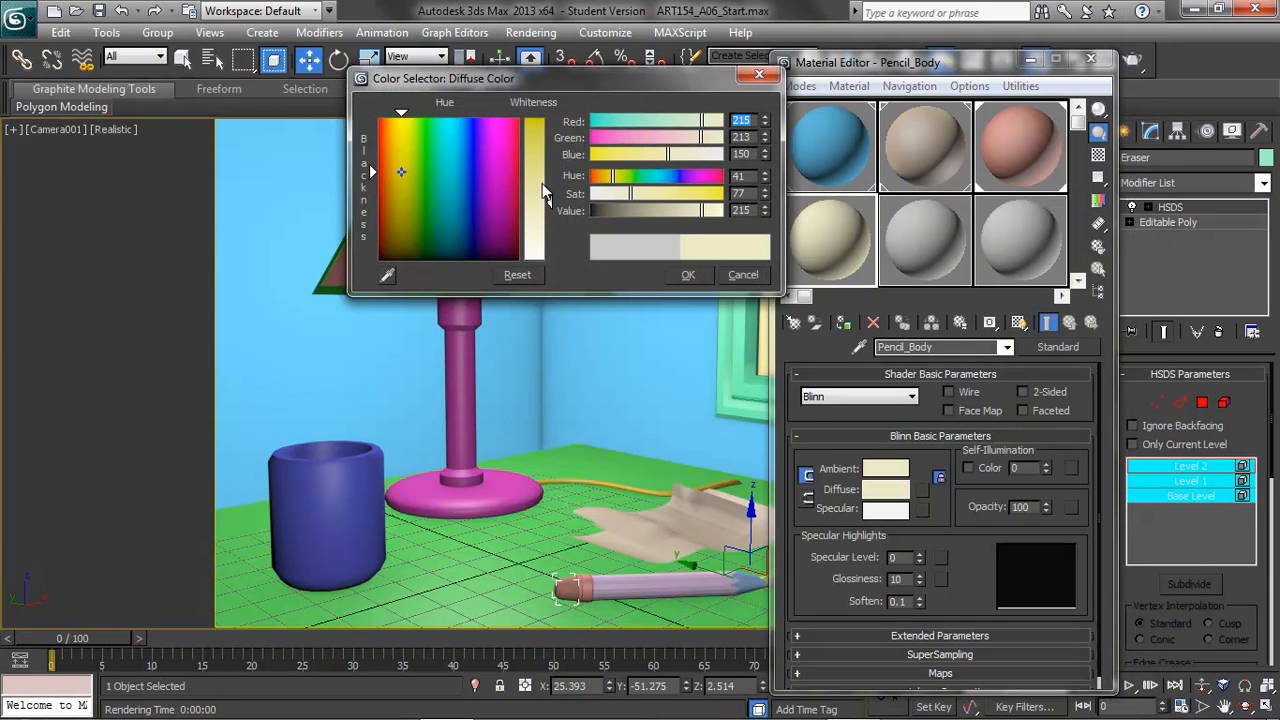
drag(614, 181, 714, 208)
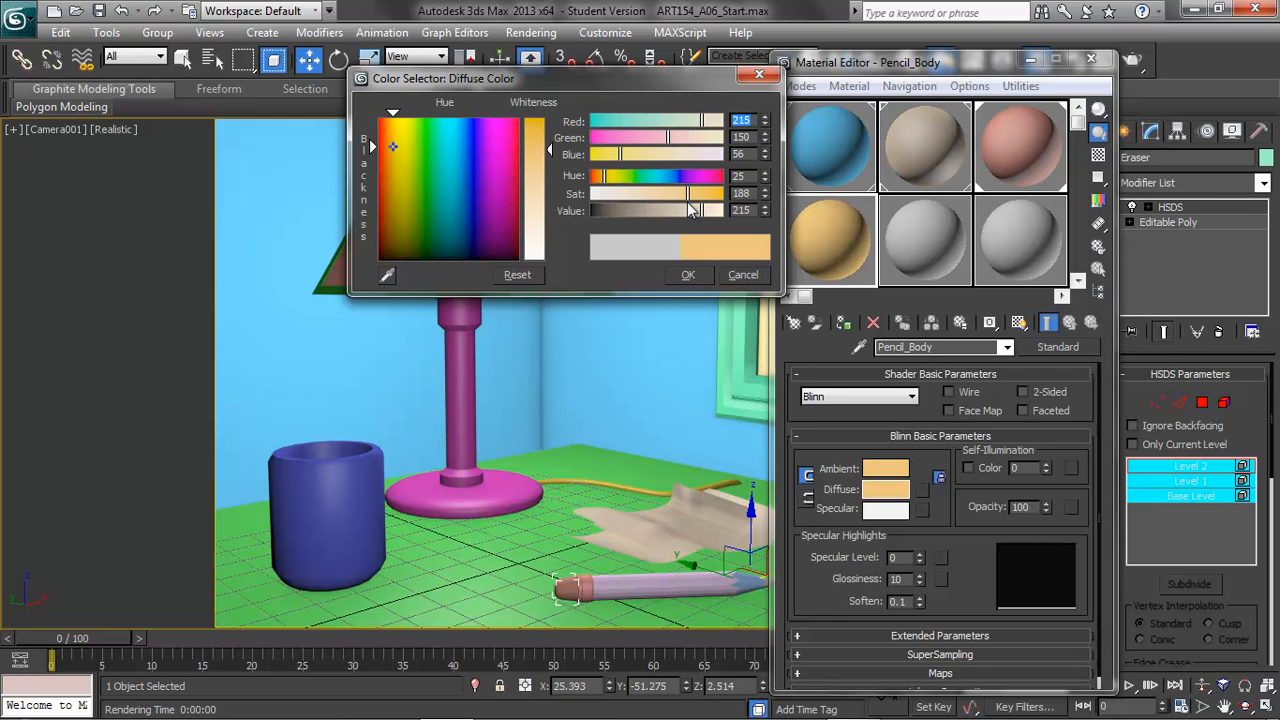
drag(603, 181, 609, 189)
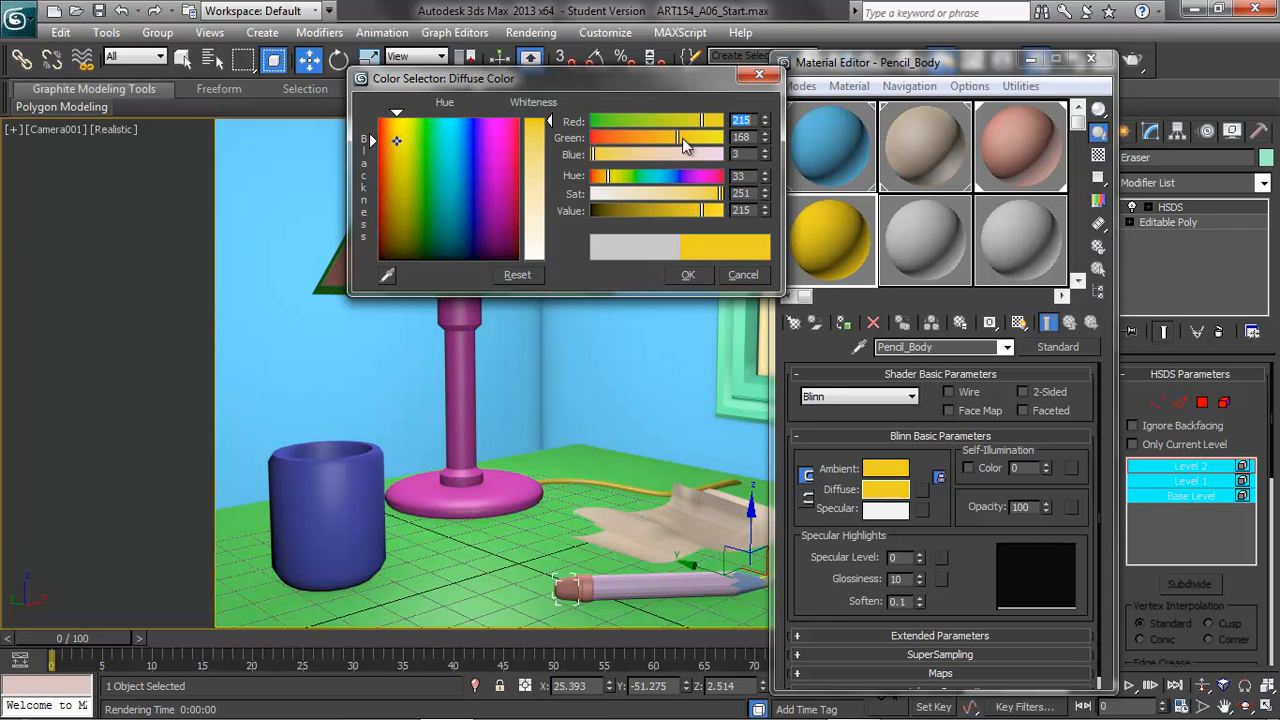
drag(678, 150, 719, 124)
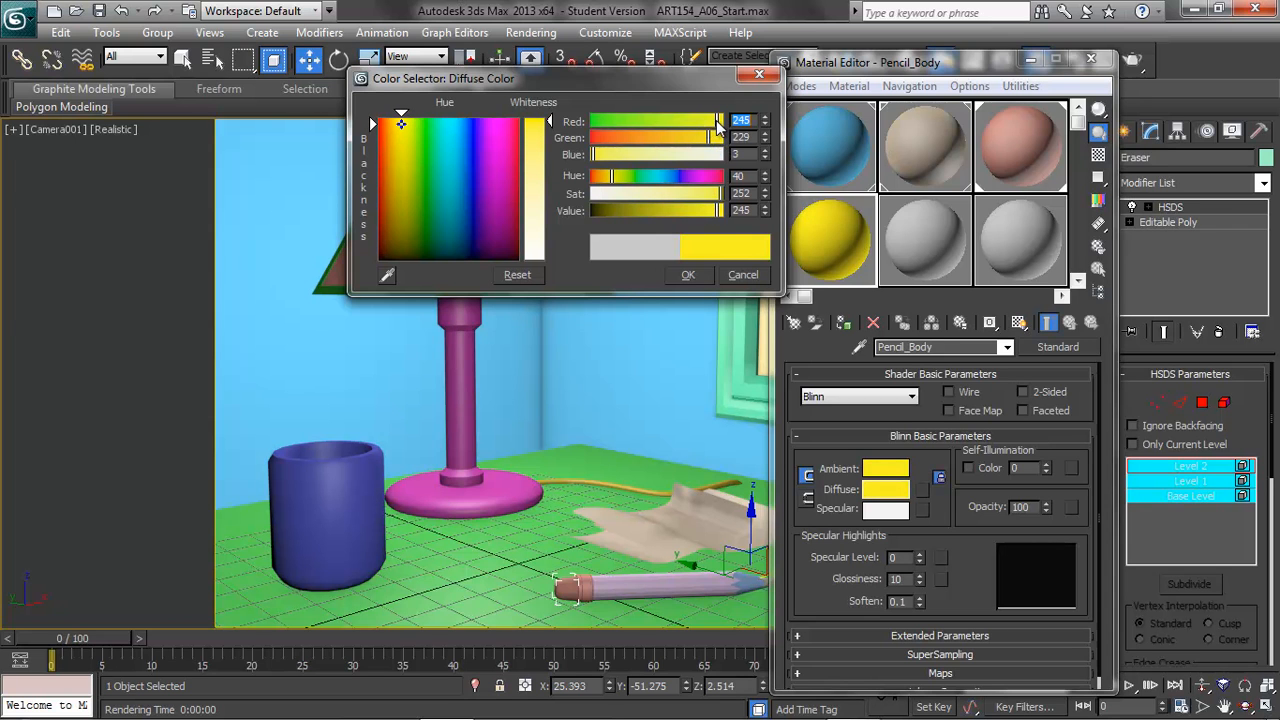
click(688, 276)
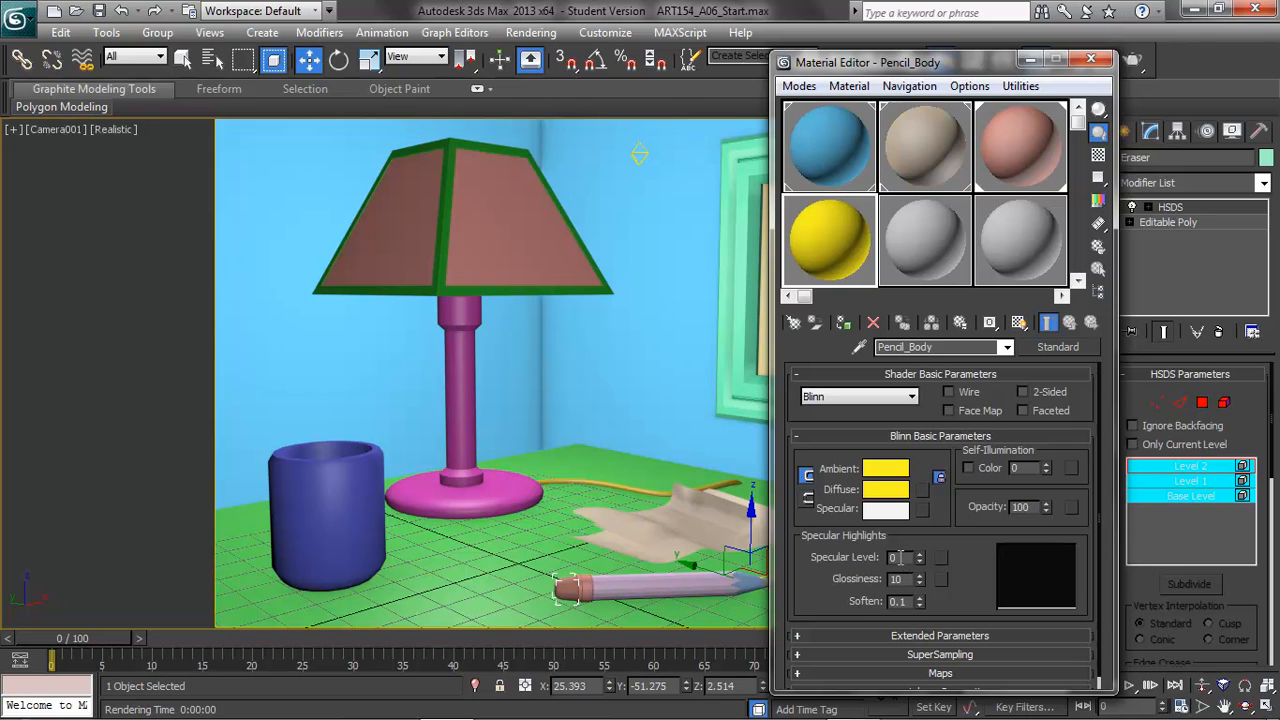
Step: Give the Pencil_Body material a Phong shader with specular level 130 and glossiness 40
text(130)
click(903, 578)
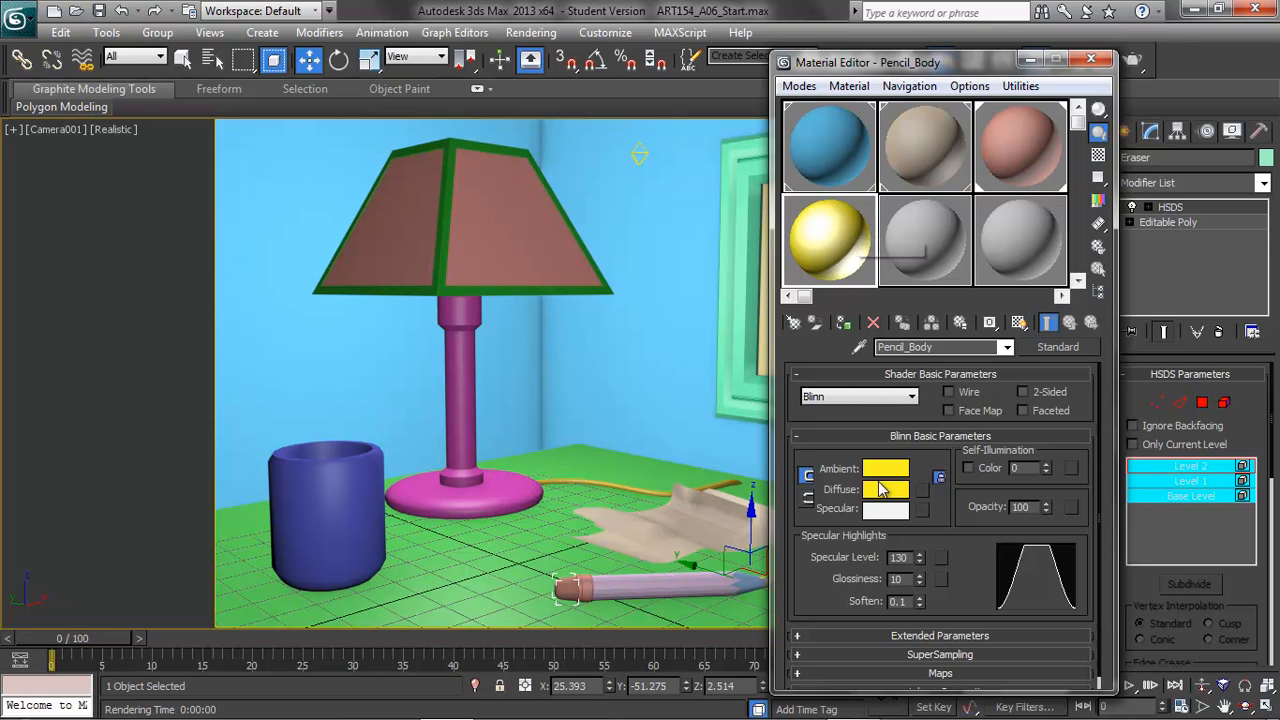
click(831, 399)
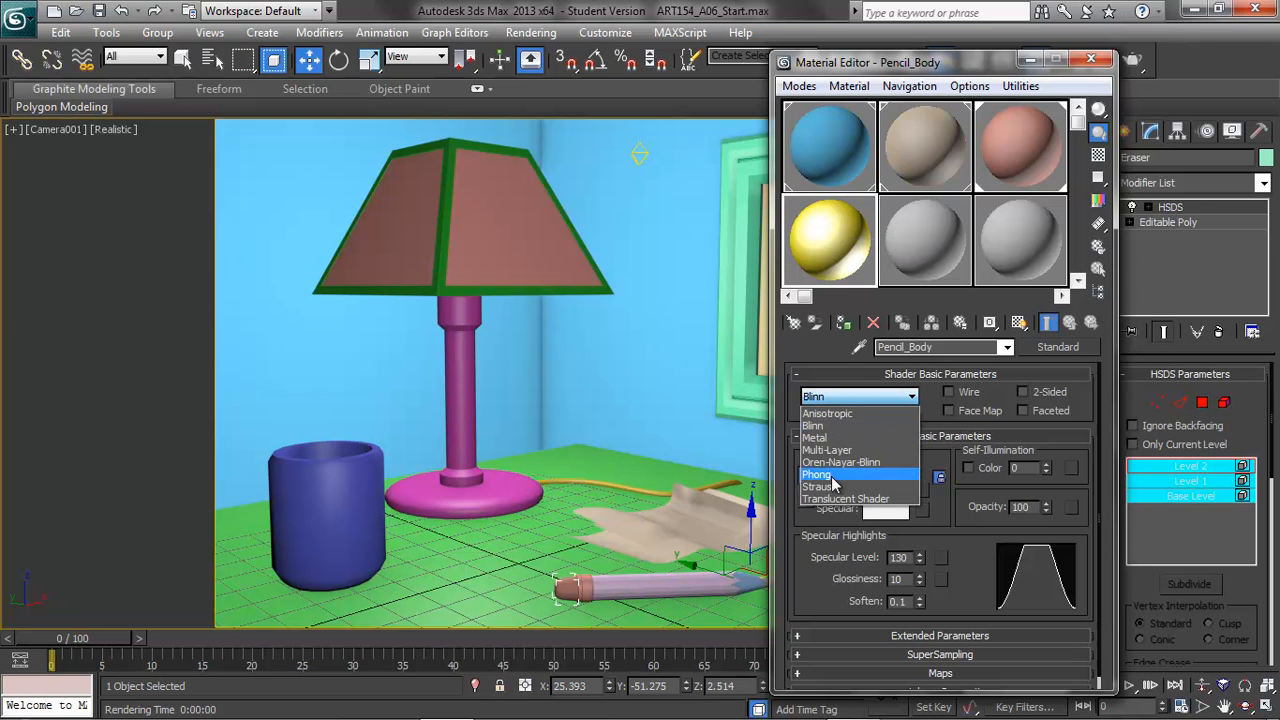
click(826, 474)
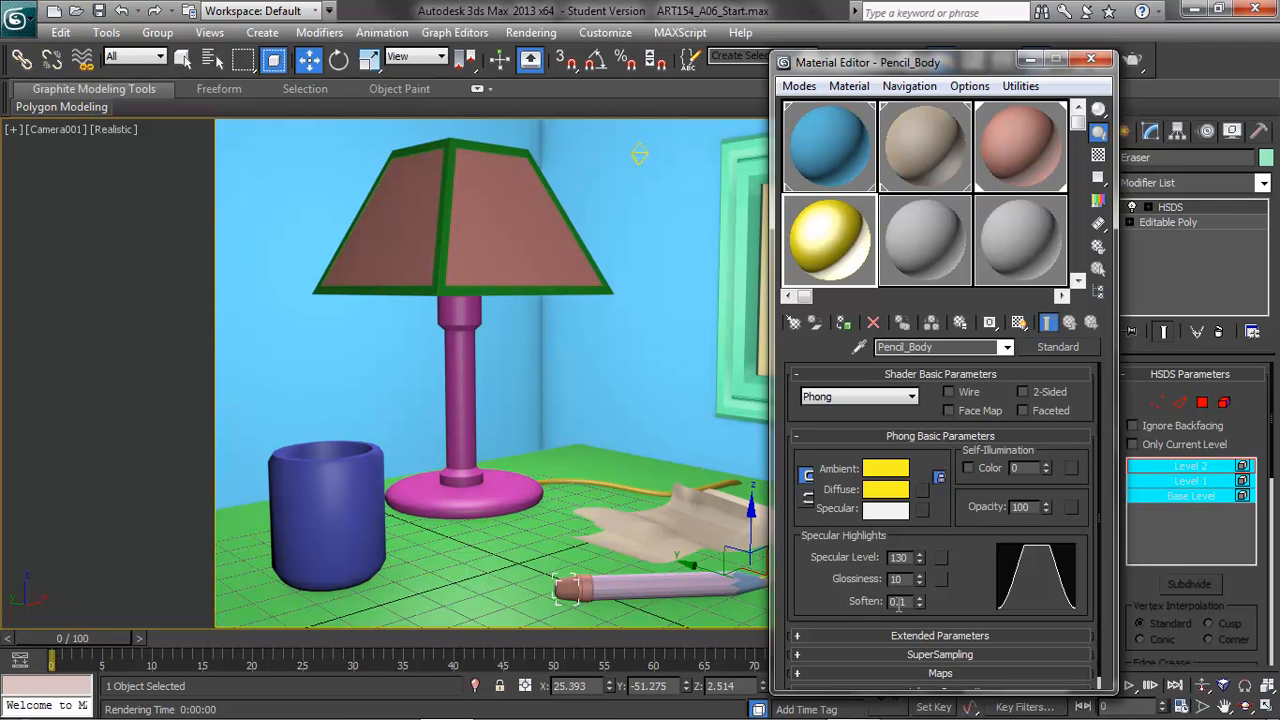
drag(899, 578, 858, 582)
text(40)
click(908, 600)
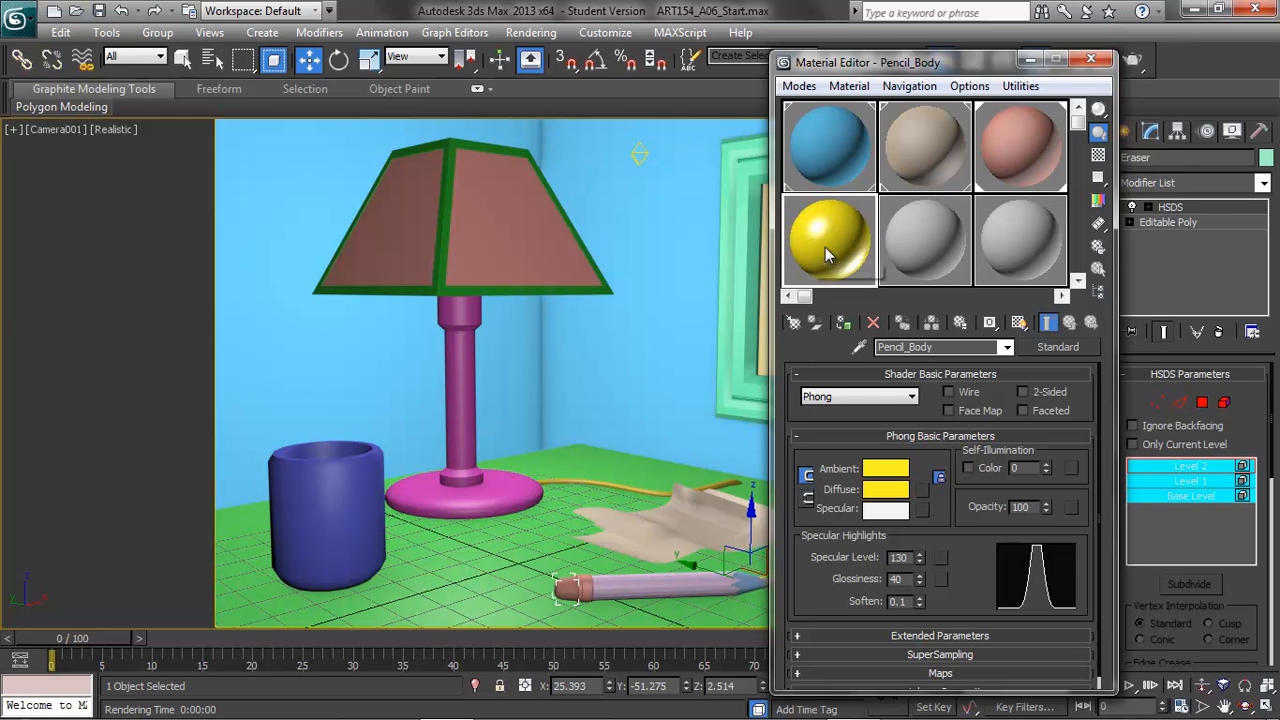
Step: Assign the Pencil_Body material to the pencil's body and check it in a production render of the camera view
click(636, 585)
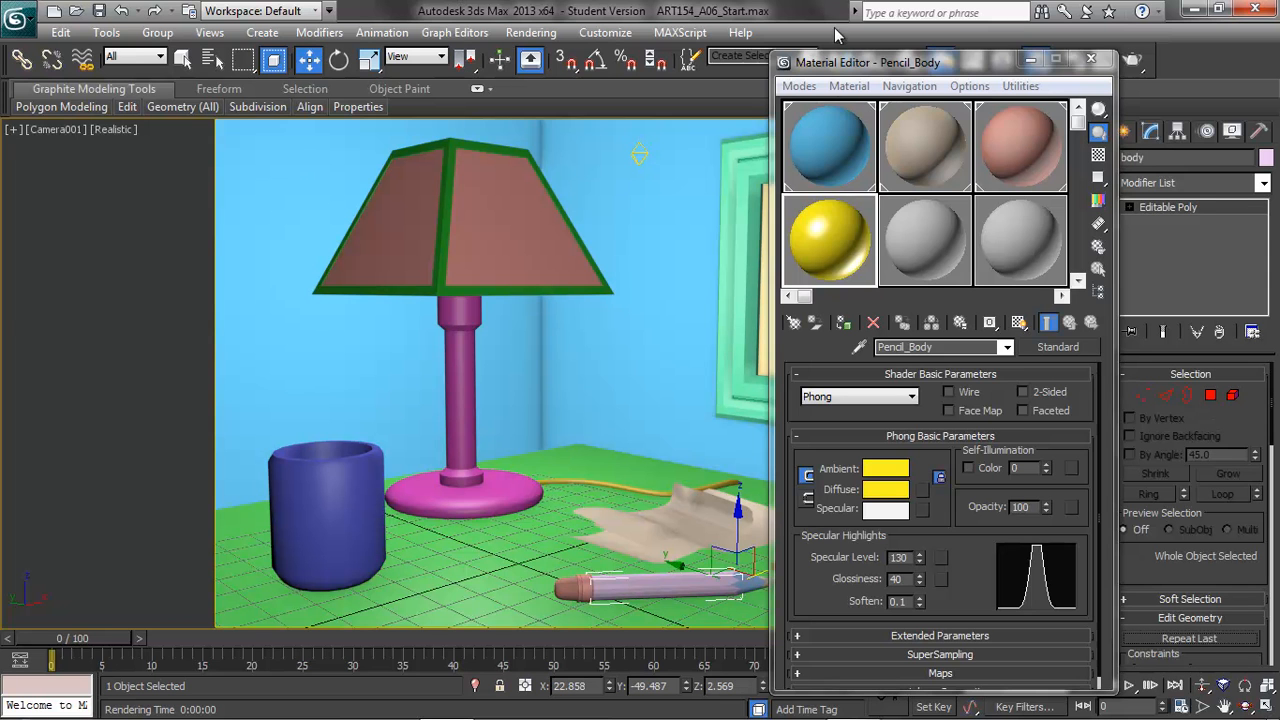
click(848, 86)
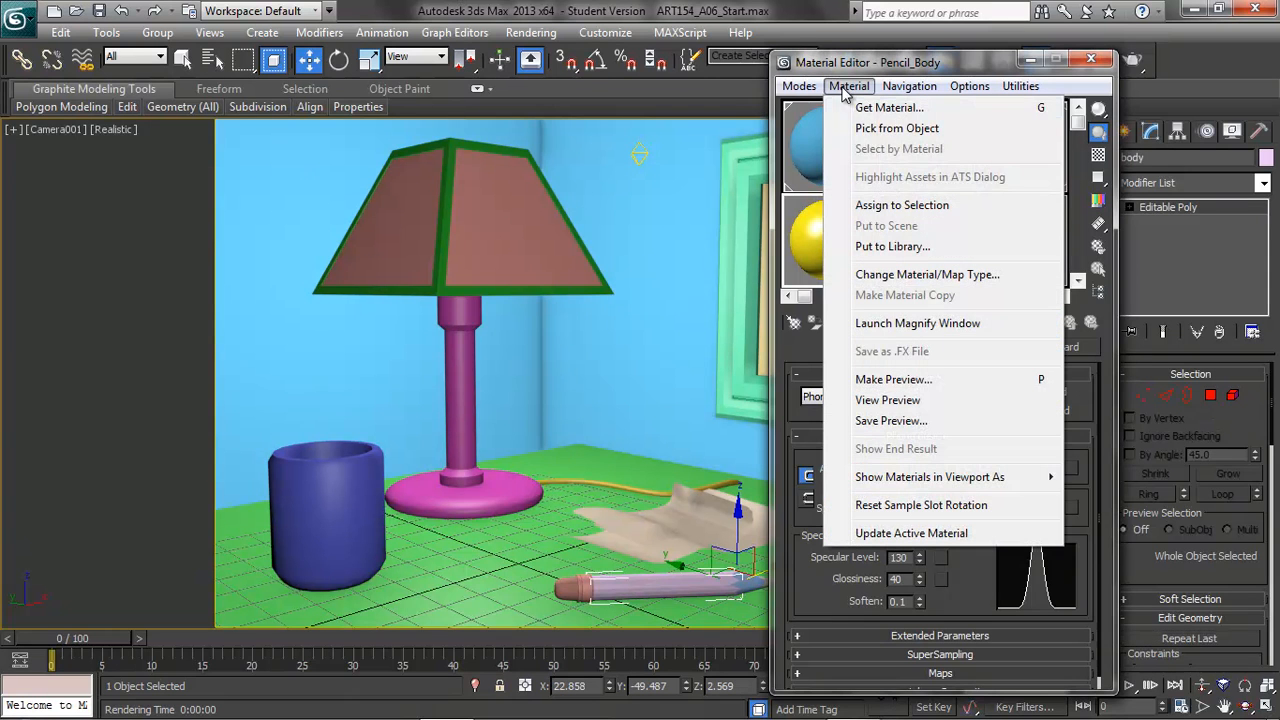
click(868, 205)
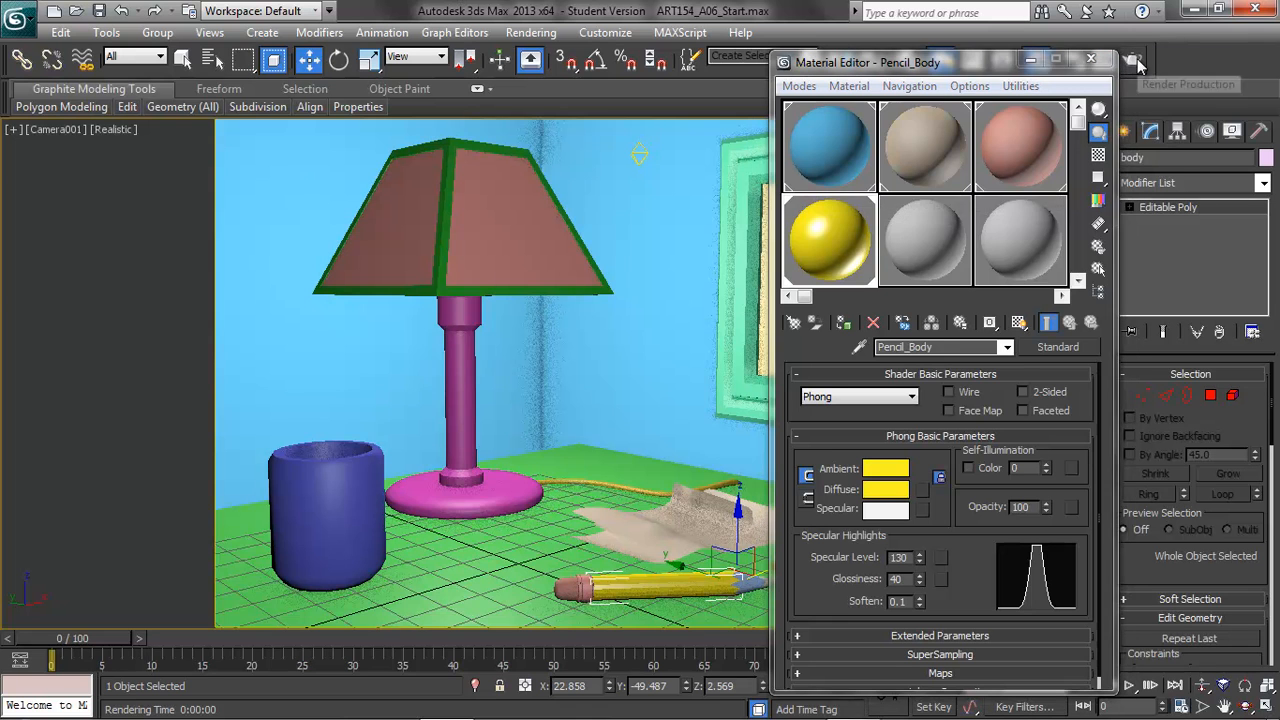
click(1135, 62)
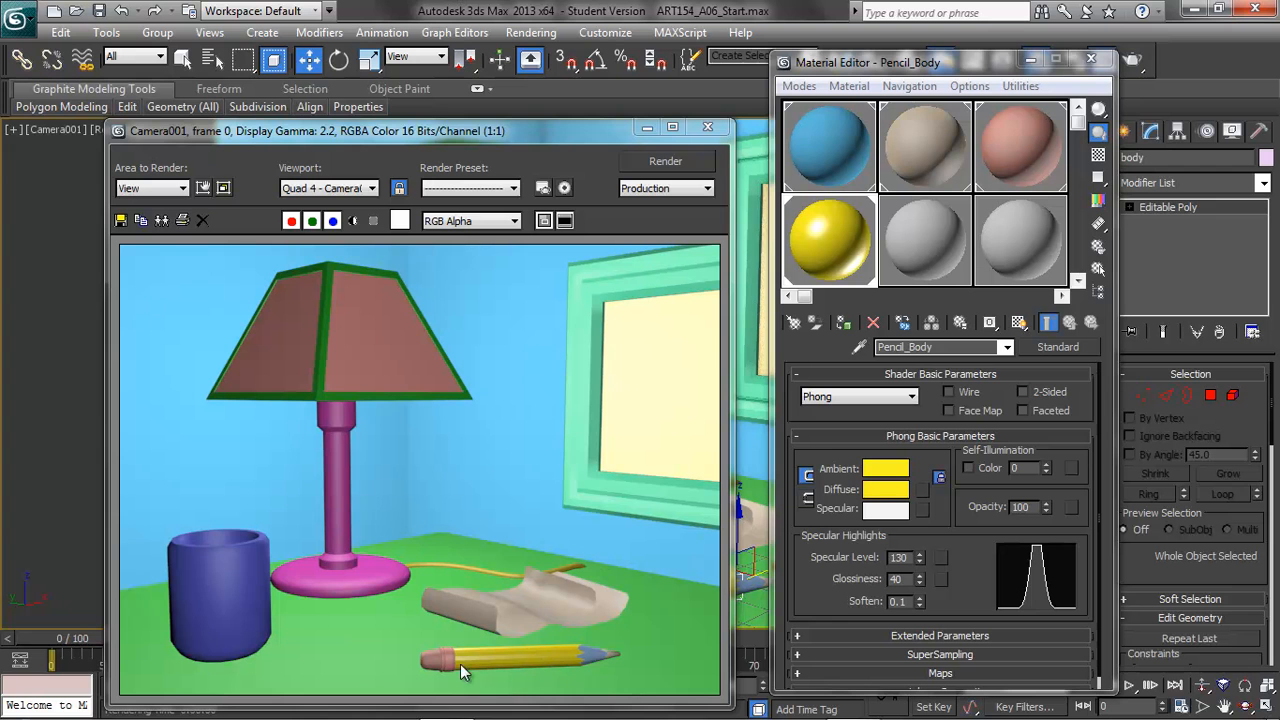
click(708, 129)
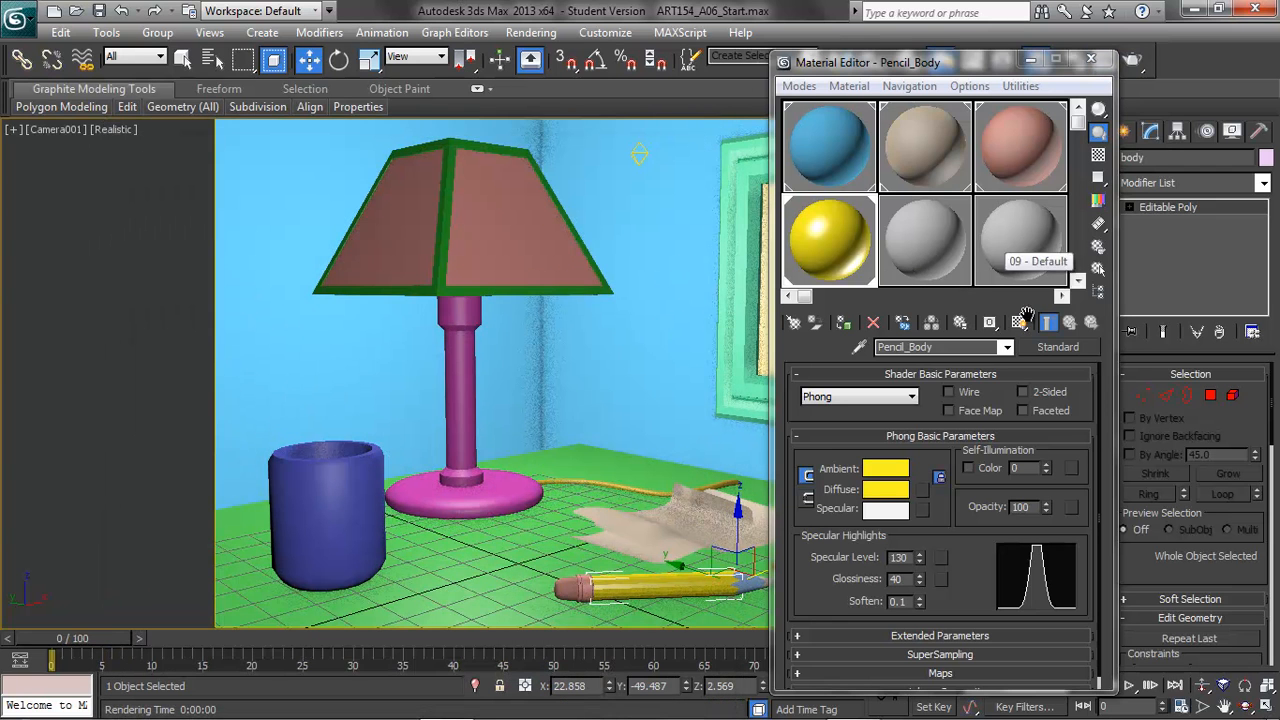
Step: Name the fifth material Graphite and set its diffuse color to dark gray with red, green and blue at 25
click(912, 232)
drag(941, 347, 878, 347)
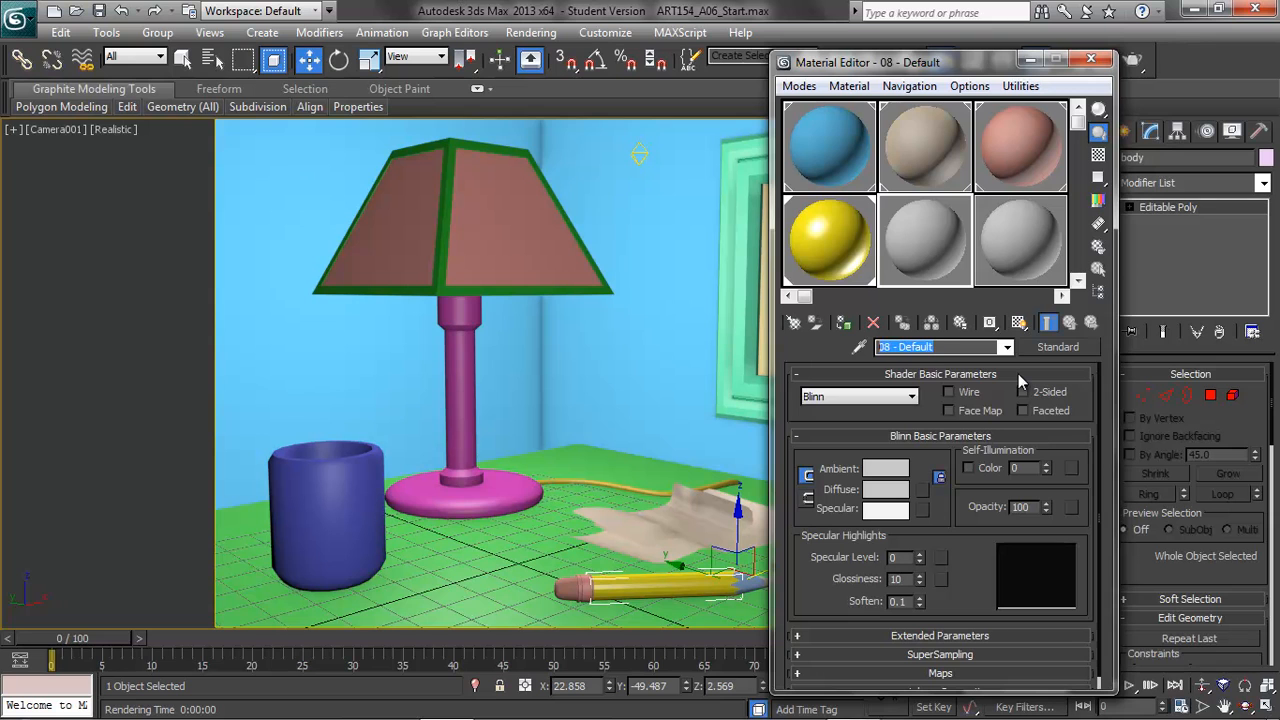
text(Graphite)
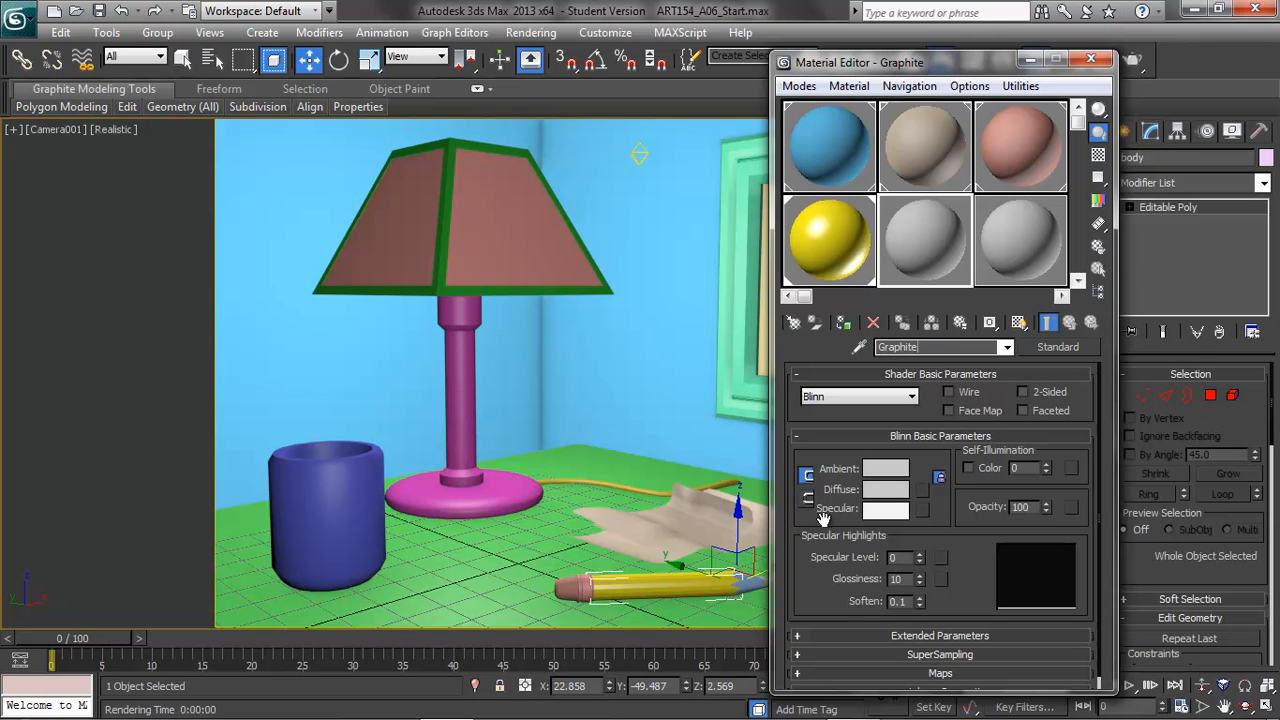
click(884, 489)
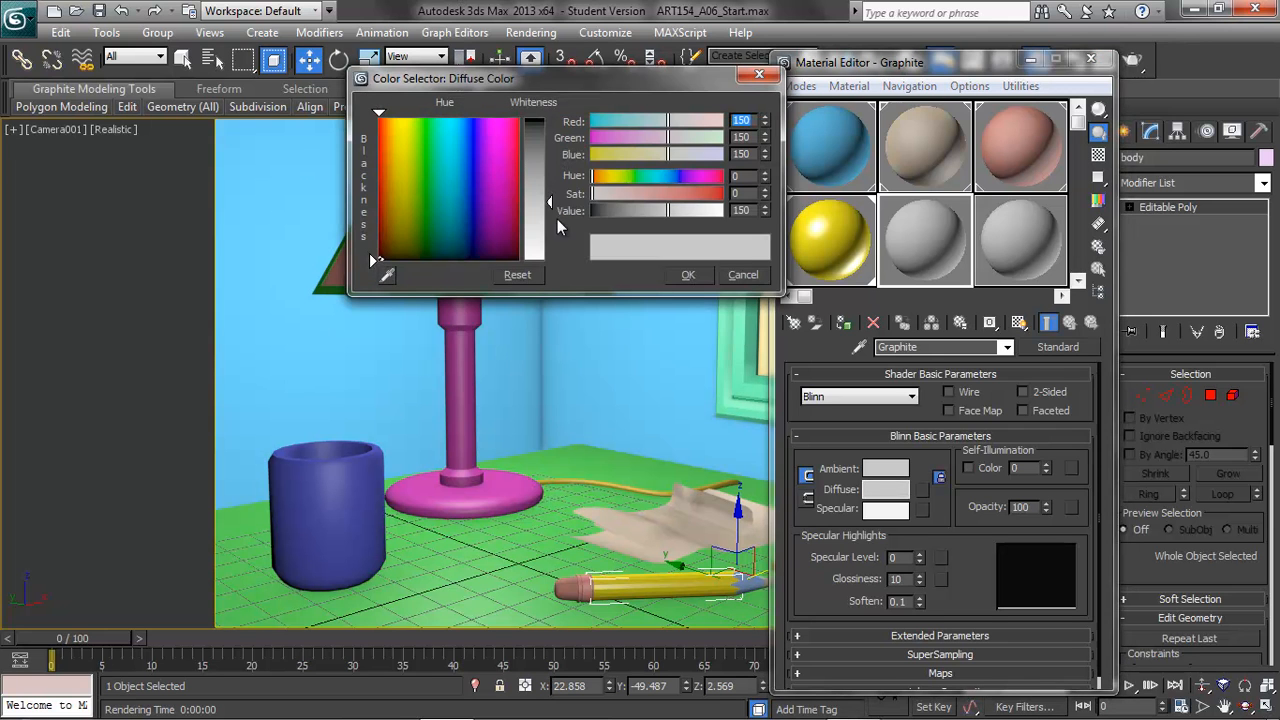
drag(551, 205, 548, 132)
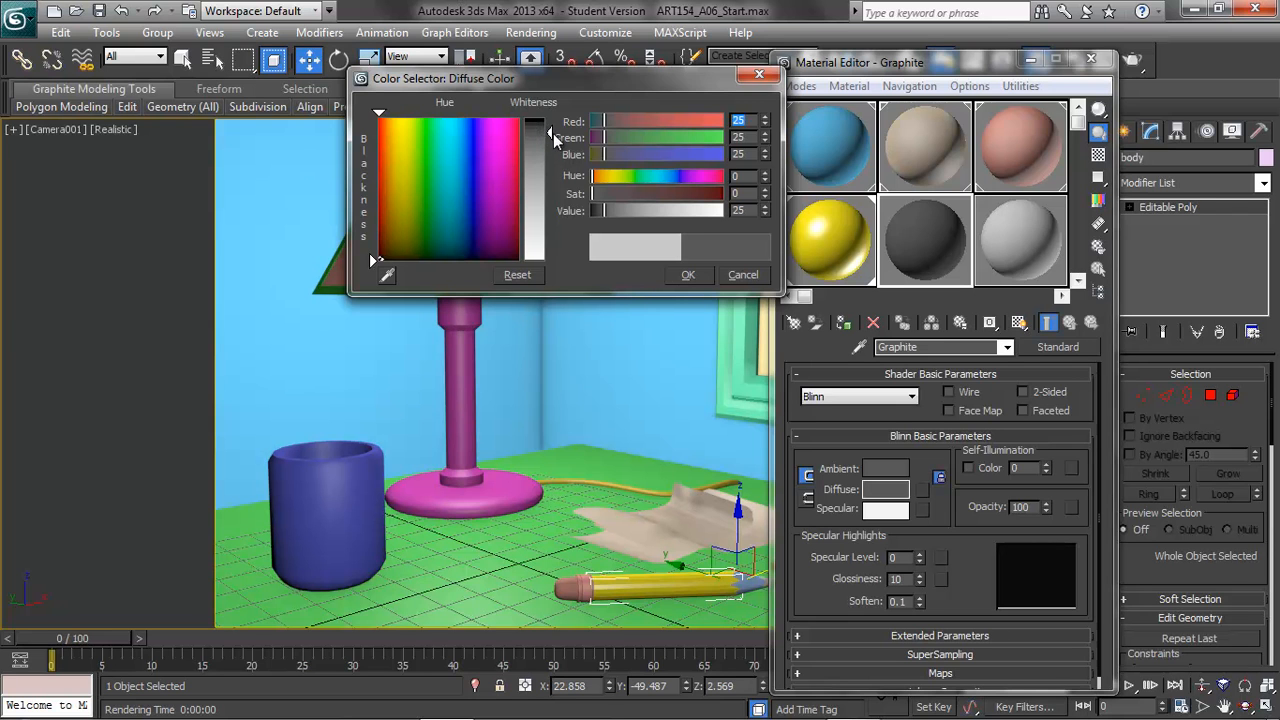
click(688, 274)
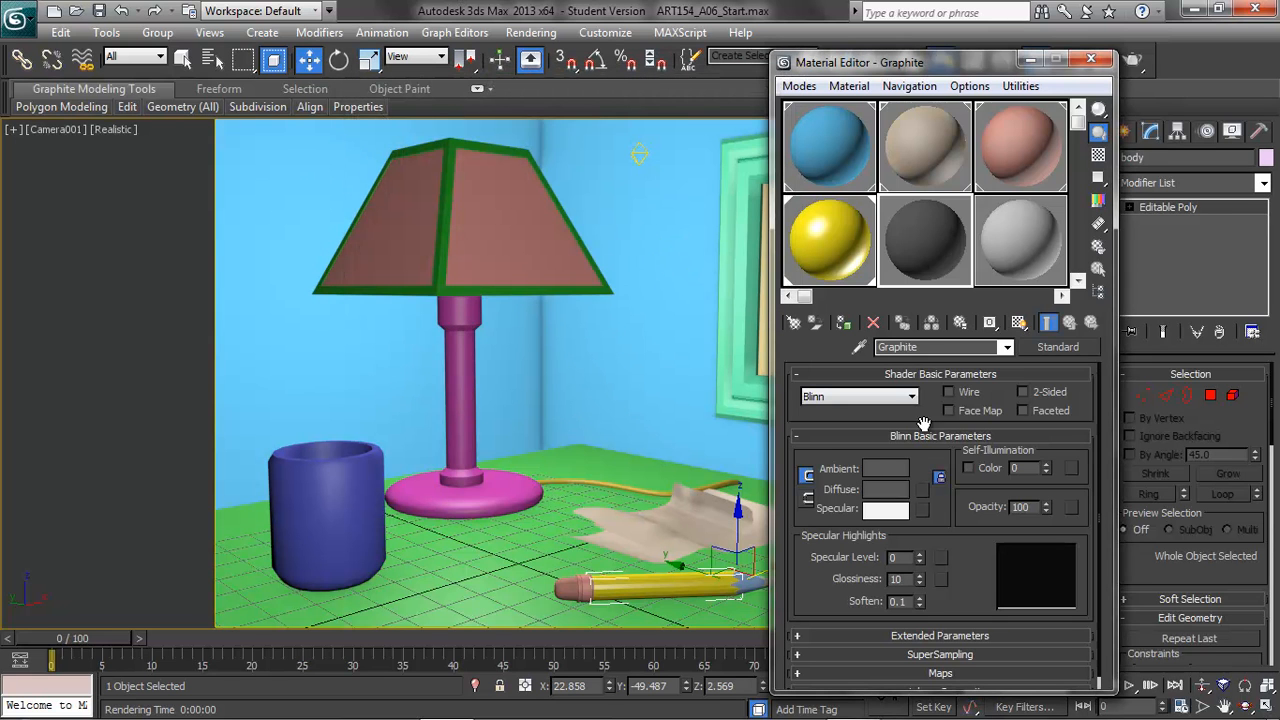
Step: Set the Graphite material's specular level to 60, glossiness to 20 and soften to 0.2
double_click(893, 557)
text(60)
key(Tab)
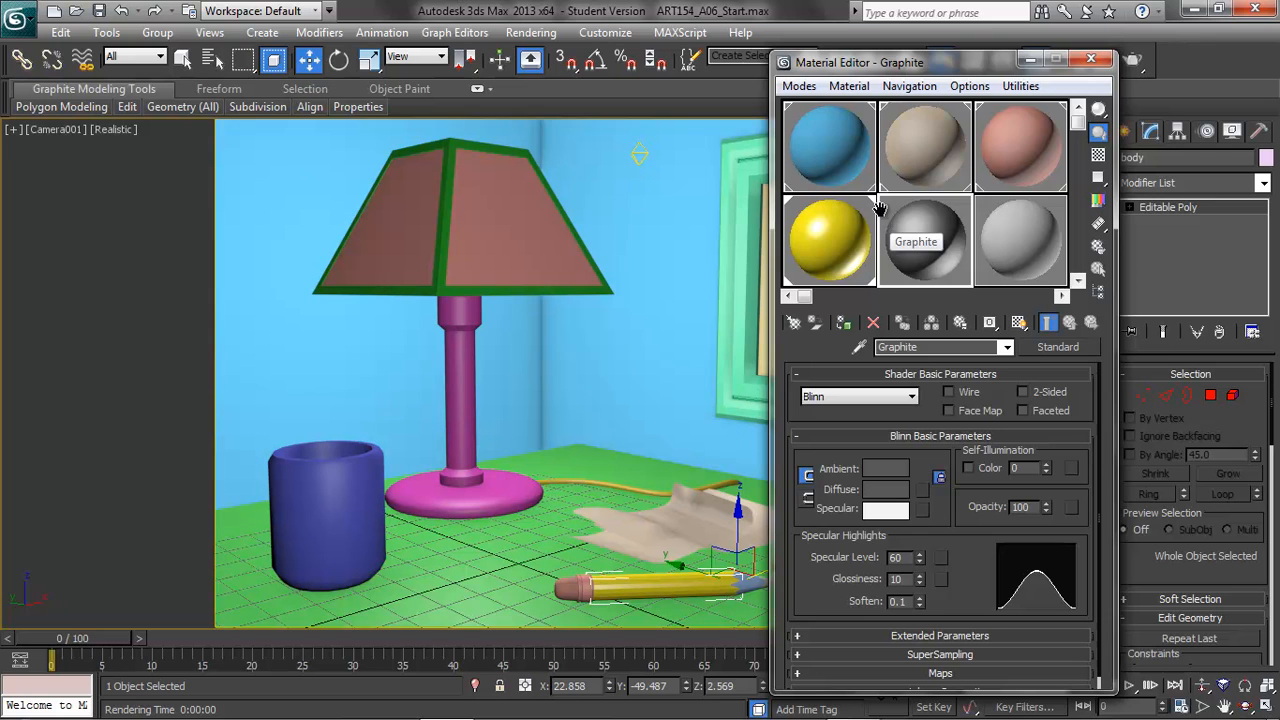
double_click(909, 579)
text(20)
click(906, 602)
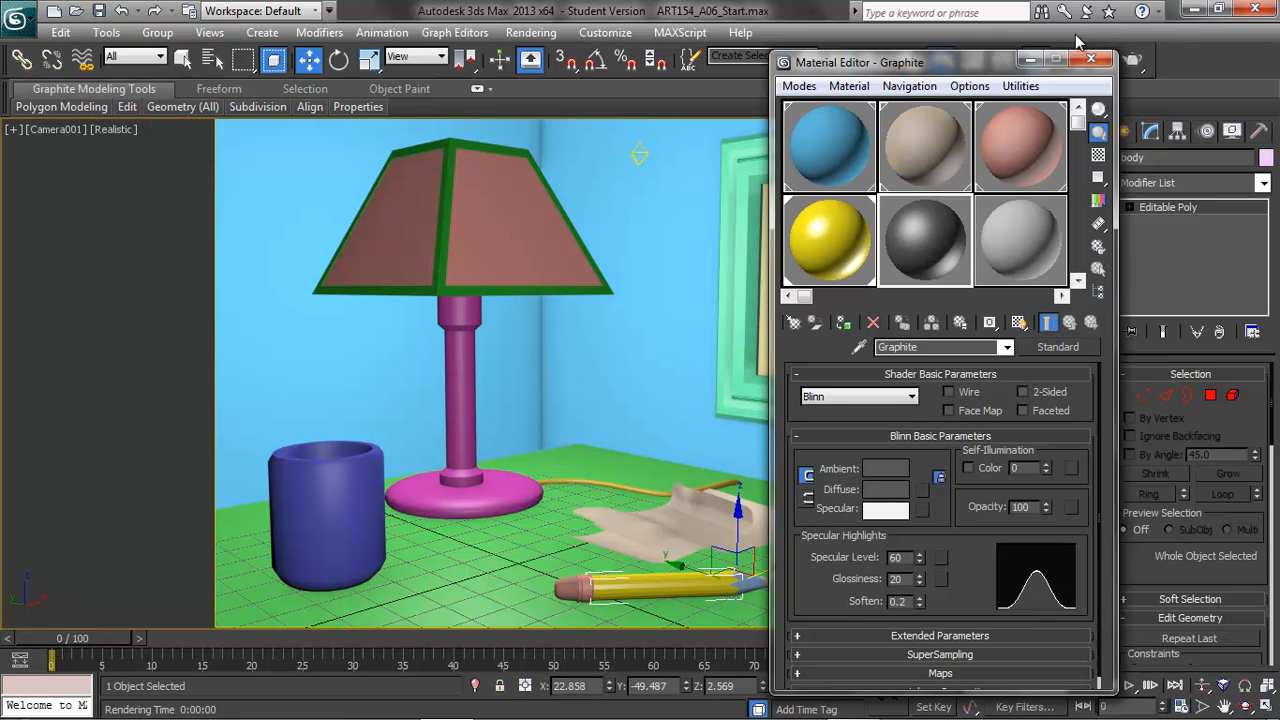
Step: Assign the Graphite material to the pencil's point and check it in a production render of the camera view
mouse_move(884, 63)
mouse_down()
mouse_move(931, 61)
mouse_move(204, 112)
mouse_move(146, 100)
mouse_up()
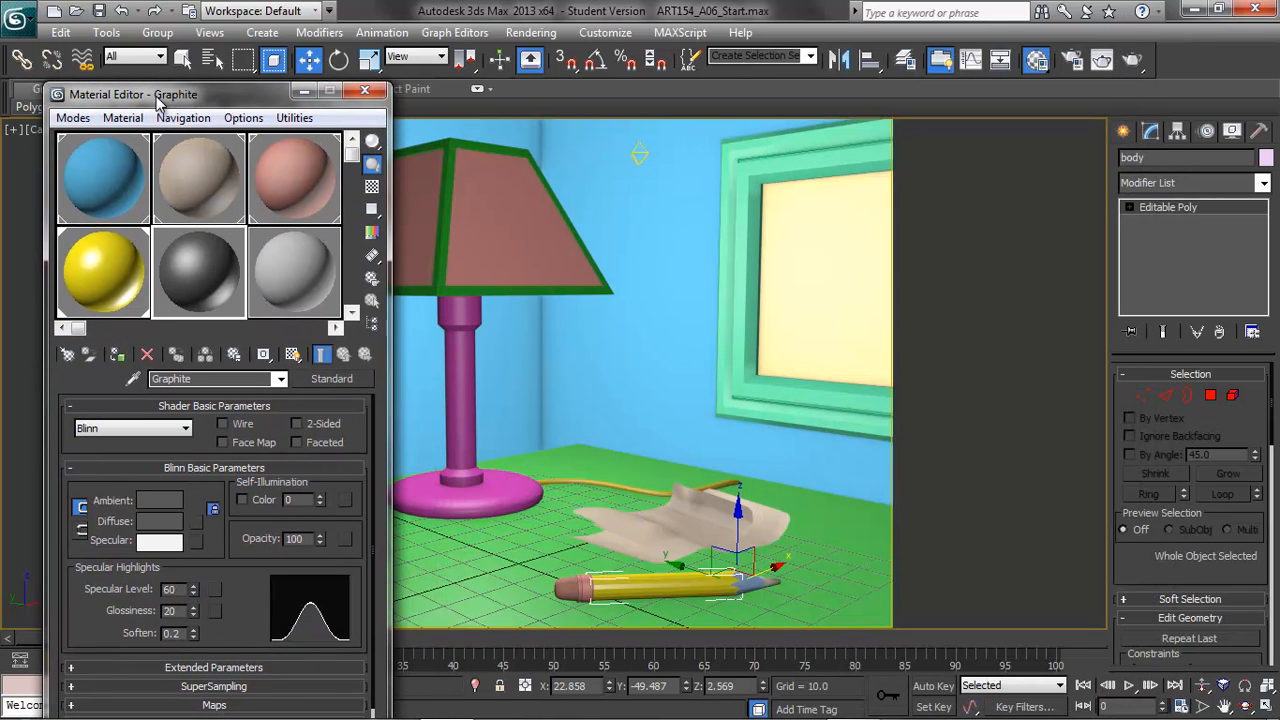
click(776, 583)
click(776, 583)
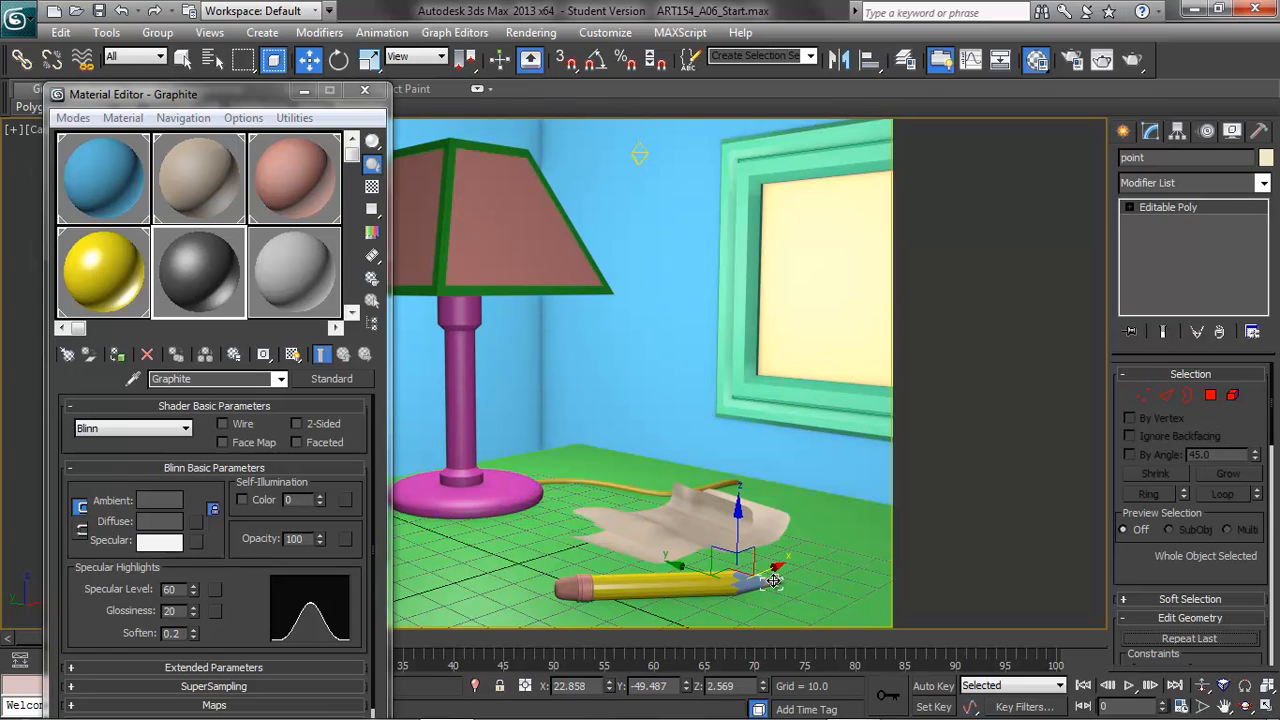
click(126, 118)
click(126, 118)
click(160, 238)
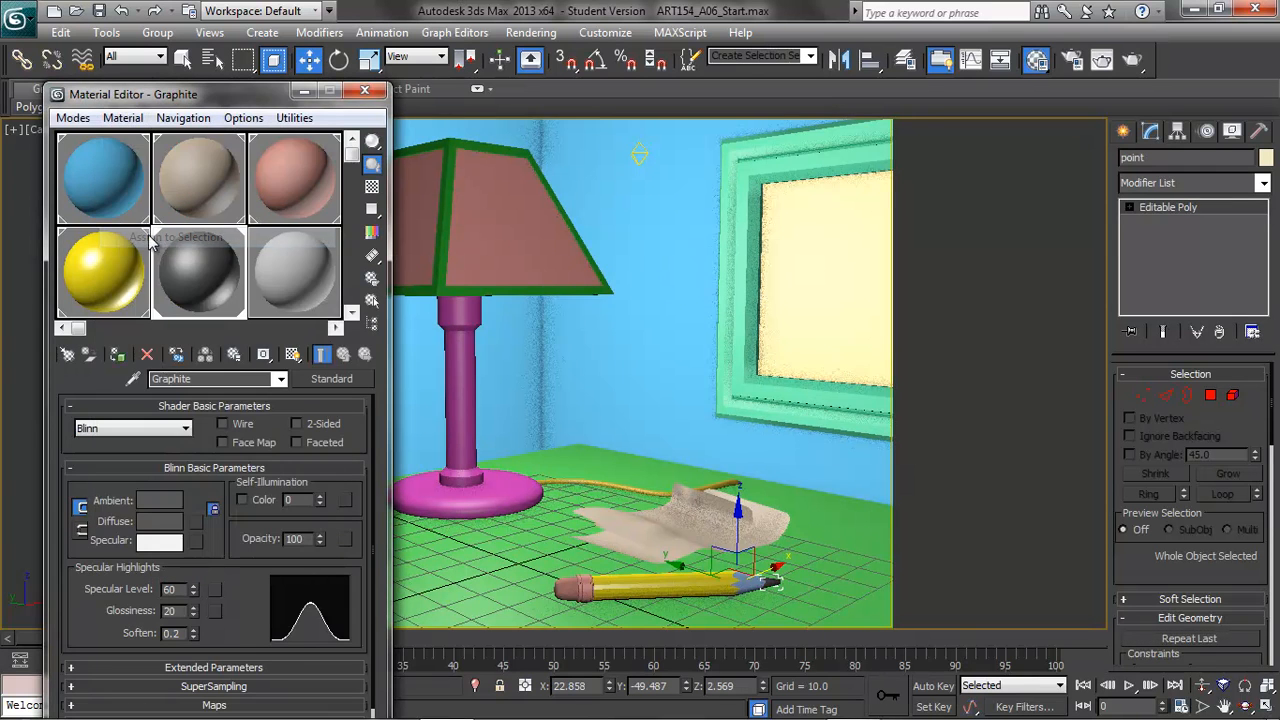
click(1131, 61)
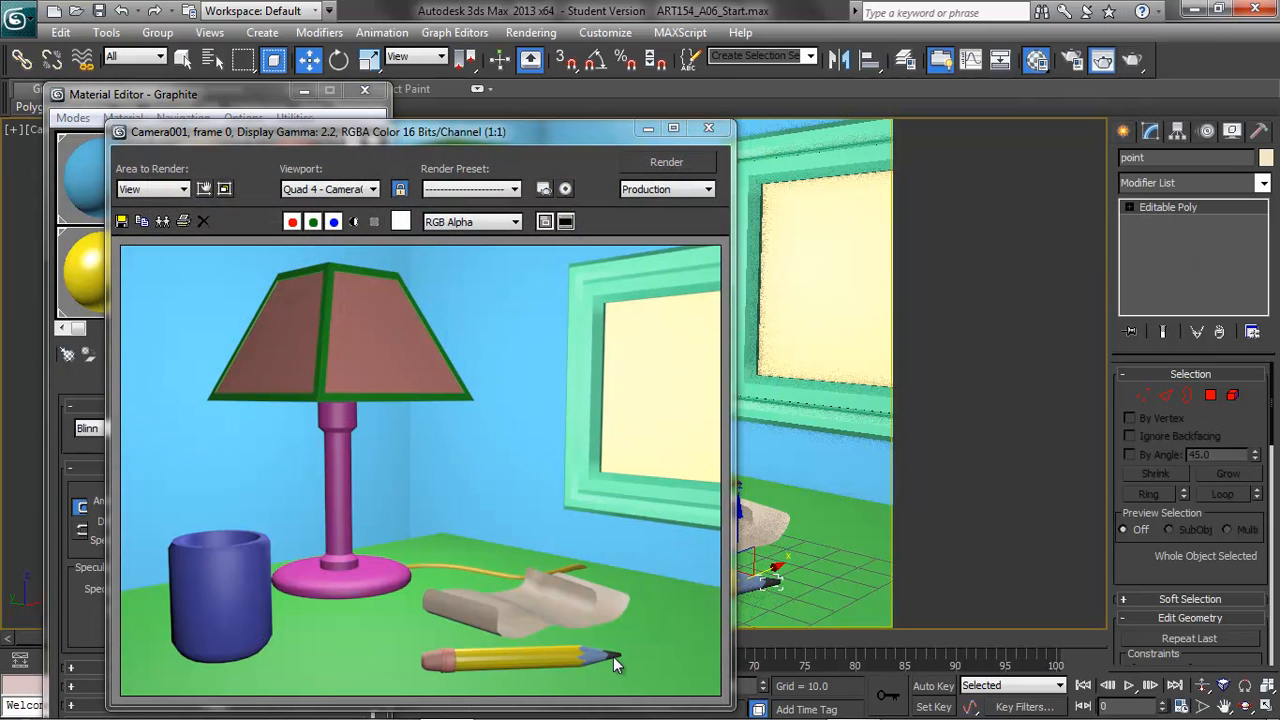
click(708, 131)
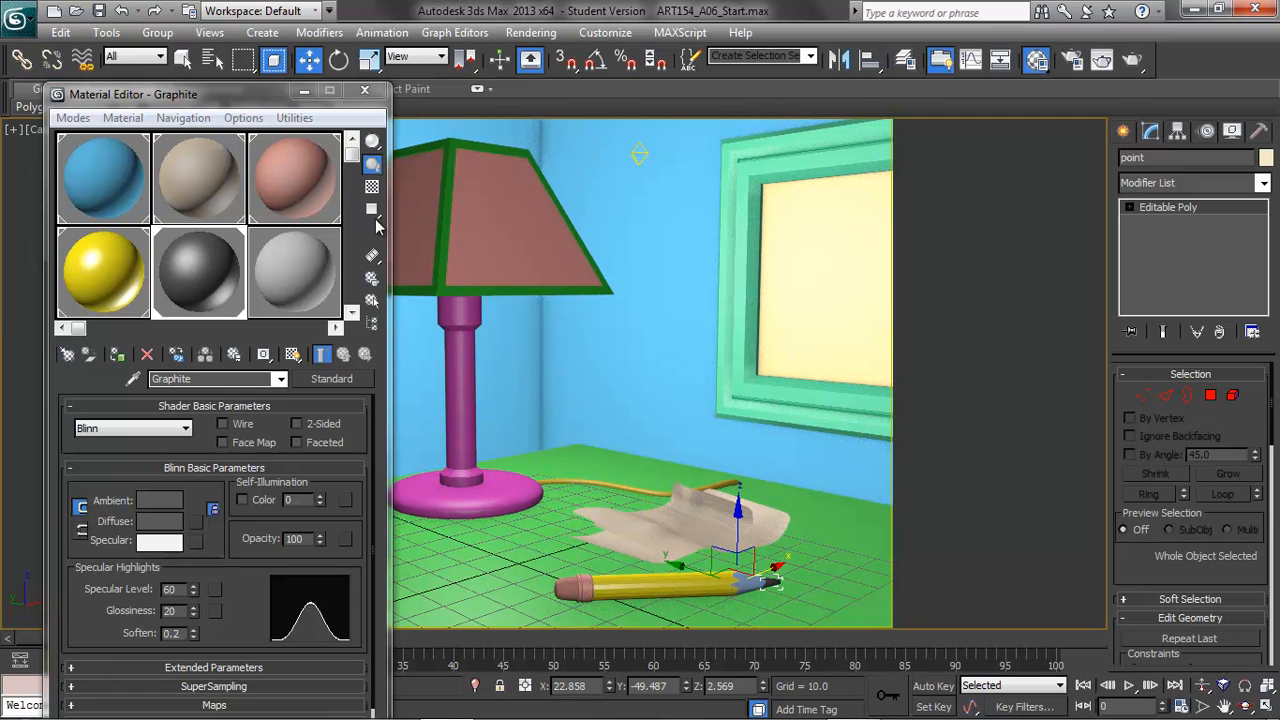
Step: Name the sixth material, the unused sample beside Graphite, Pencil_Wood
click(295, 278)
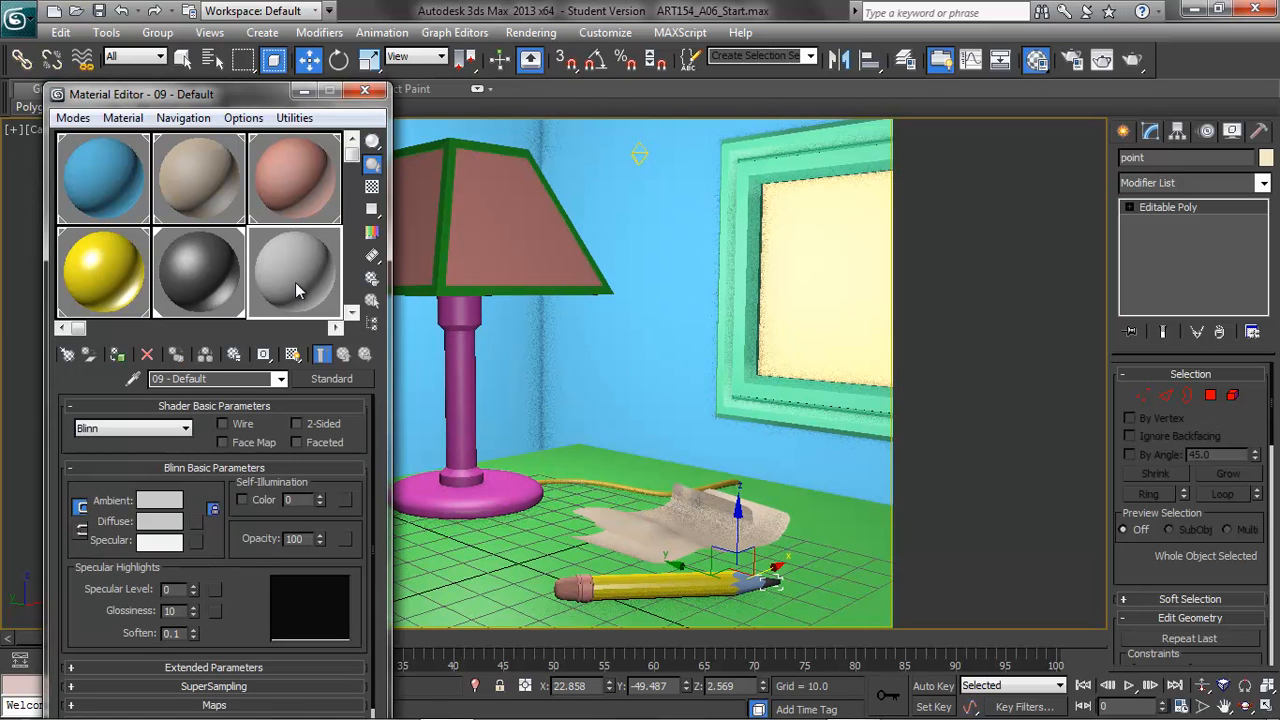
click(220, 379)
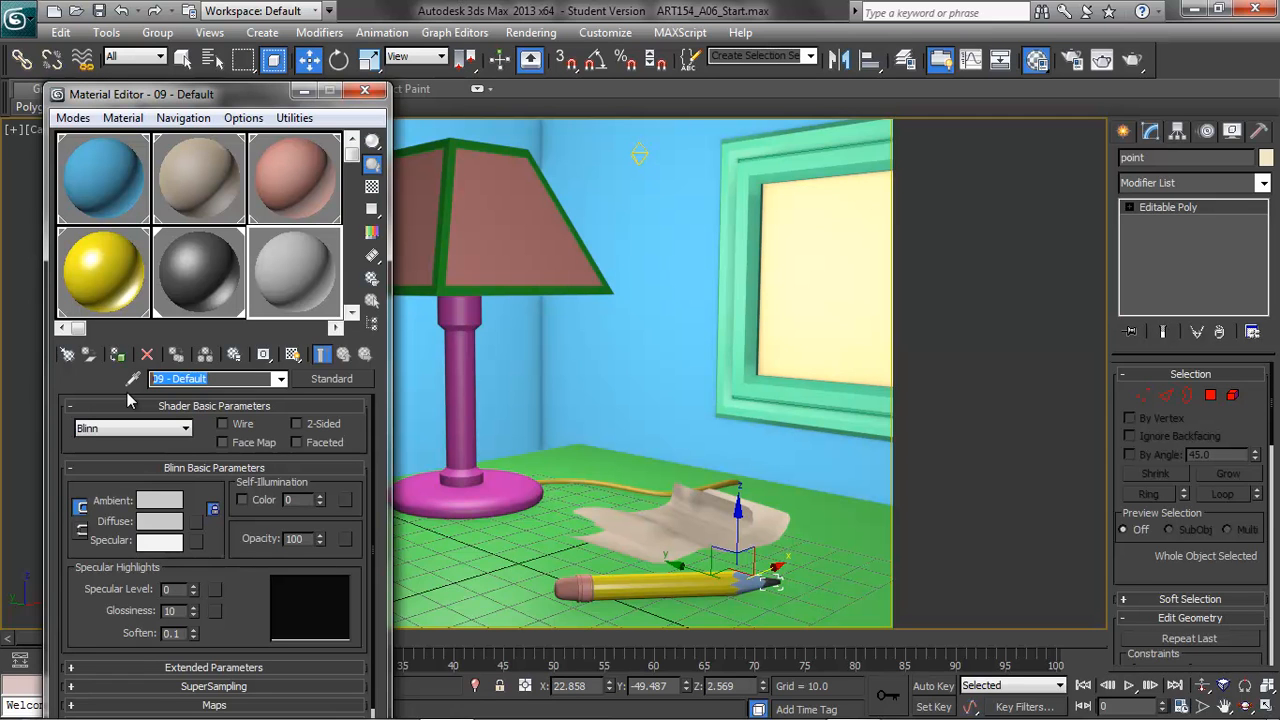
text(Pencile)
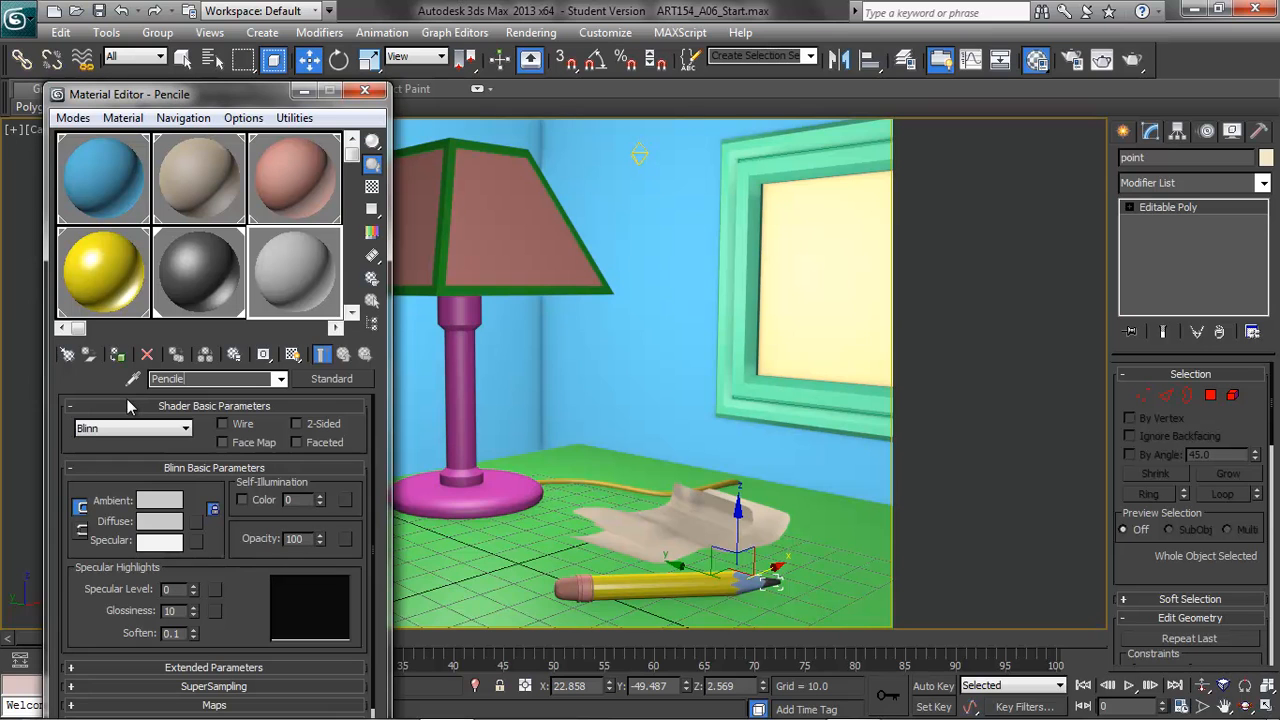
key(BackSpace)
text(_Wood)
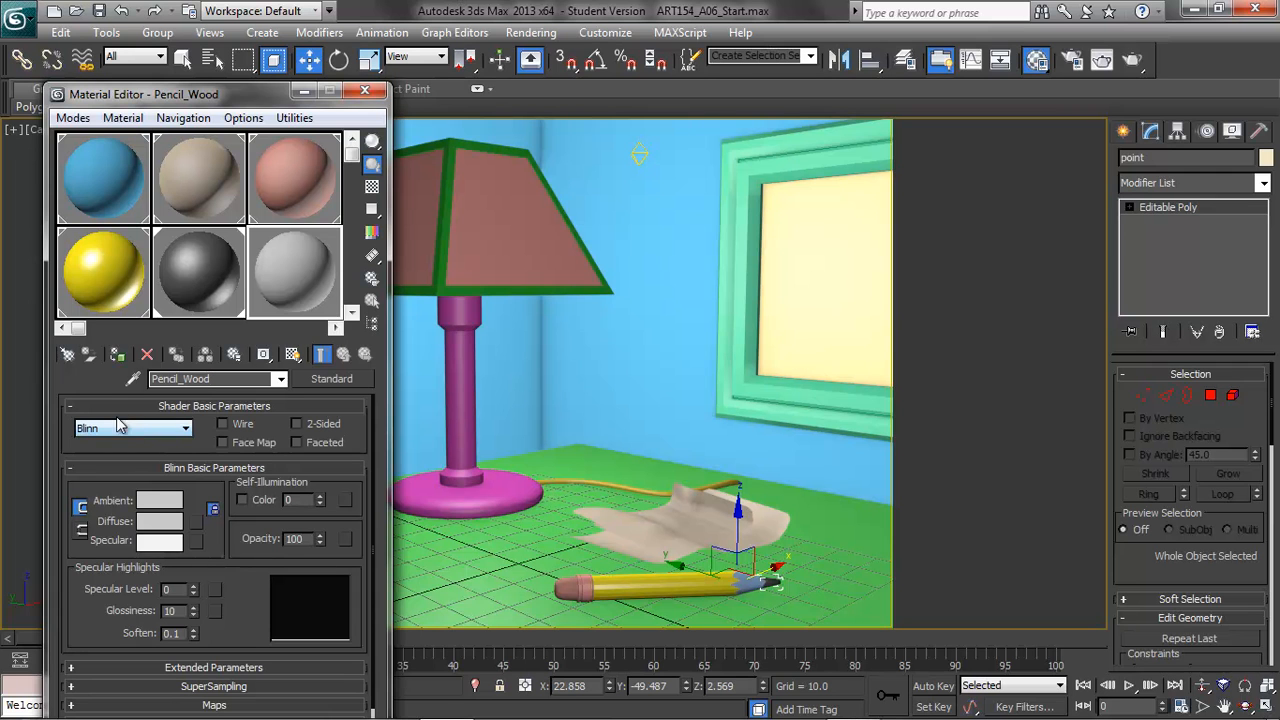
Step: Set the Pencil_Wood material's diffuse color to a light orange with hue 16, saturation 185 and value 224
click(160, 521)
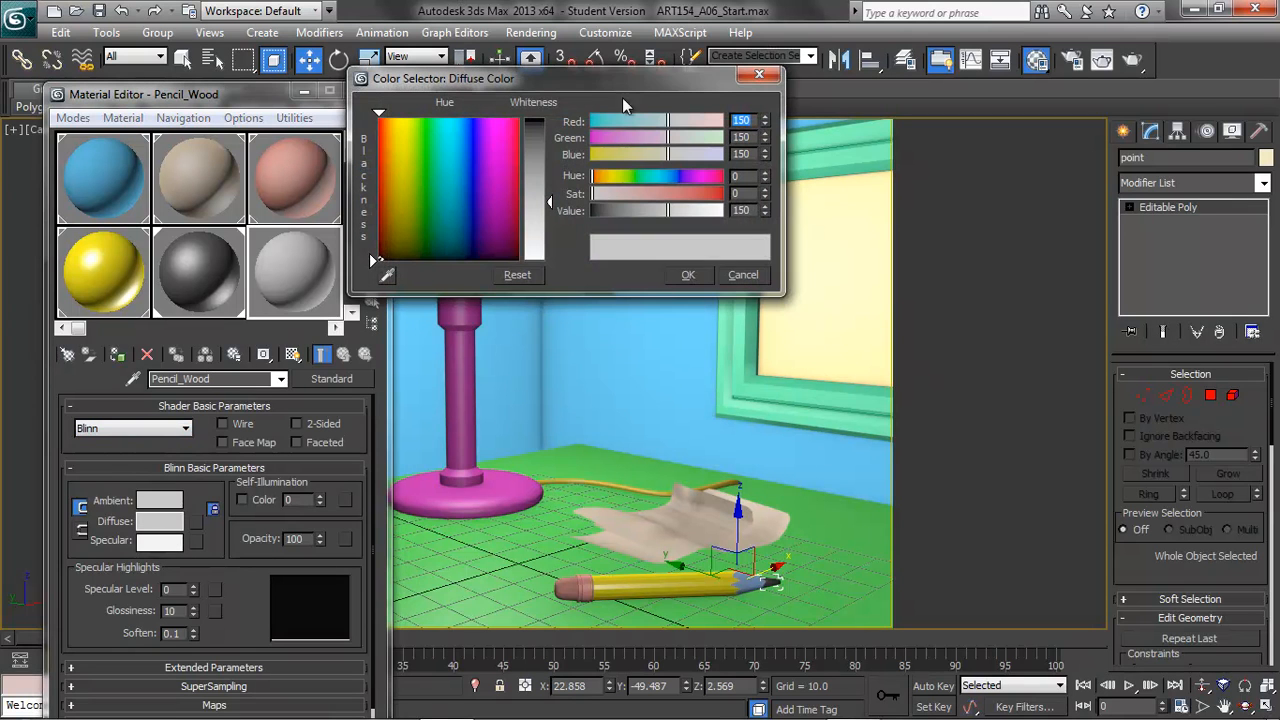
click(397, 160)
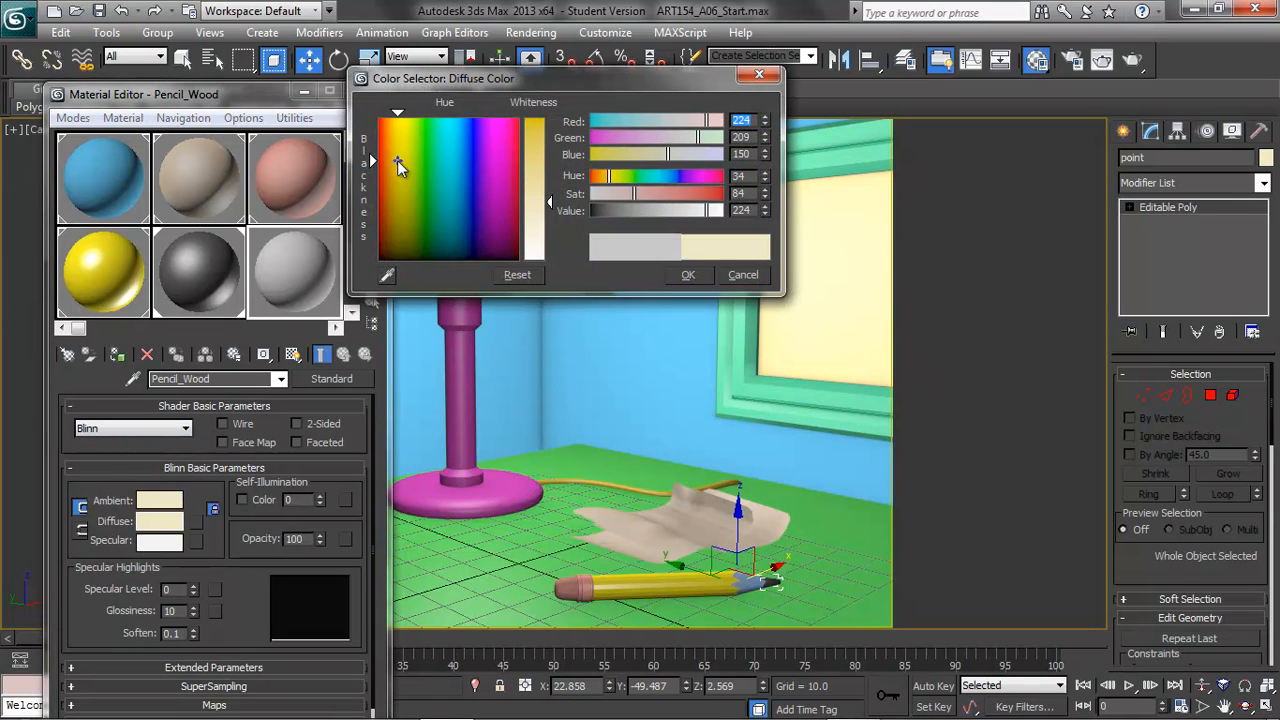
drag(609, 180, 672, 200)
click(600, 180)
drag(672, 200, 688, 201)
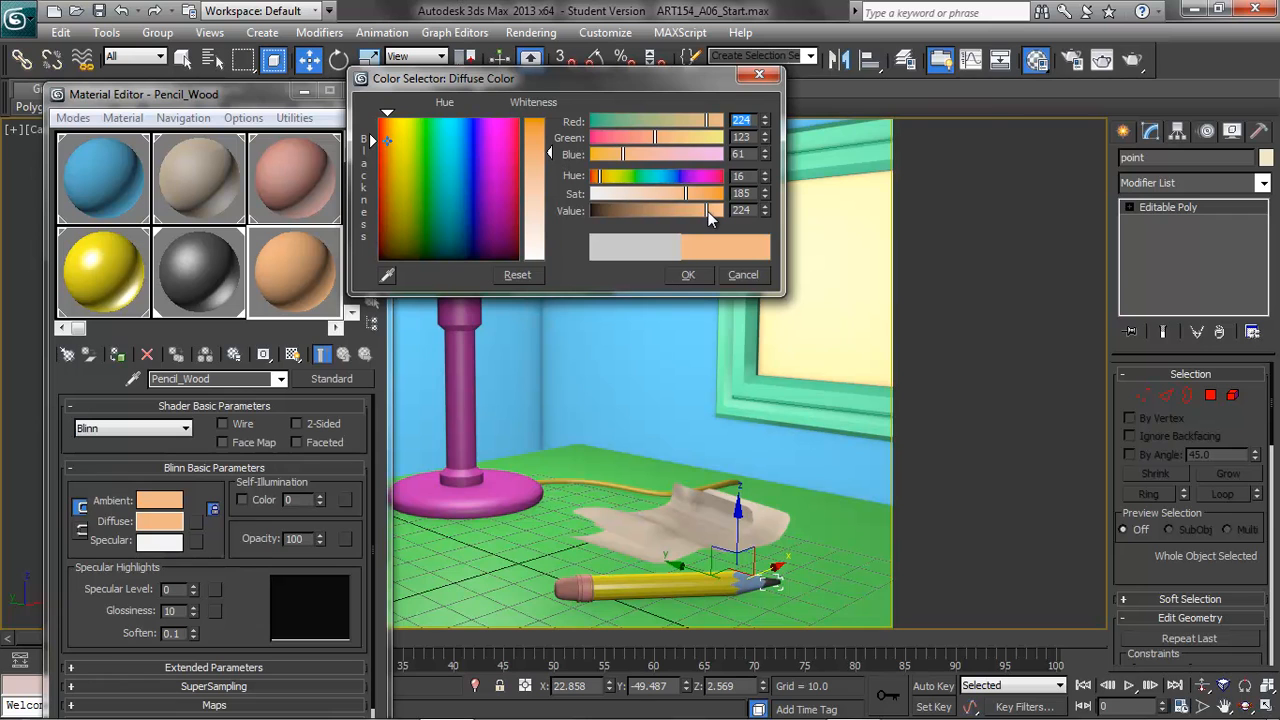
click(690, 275)
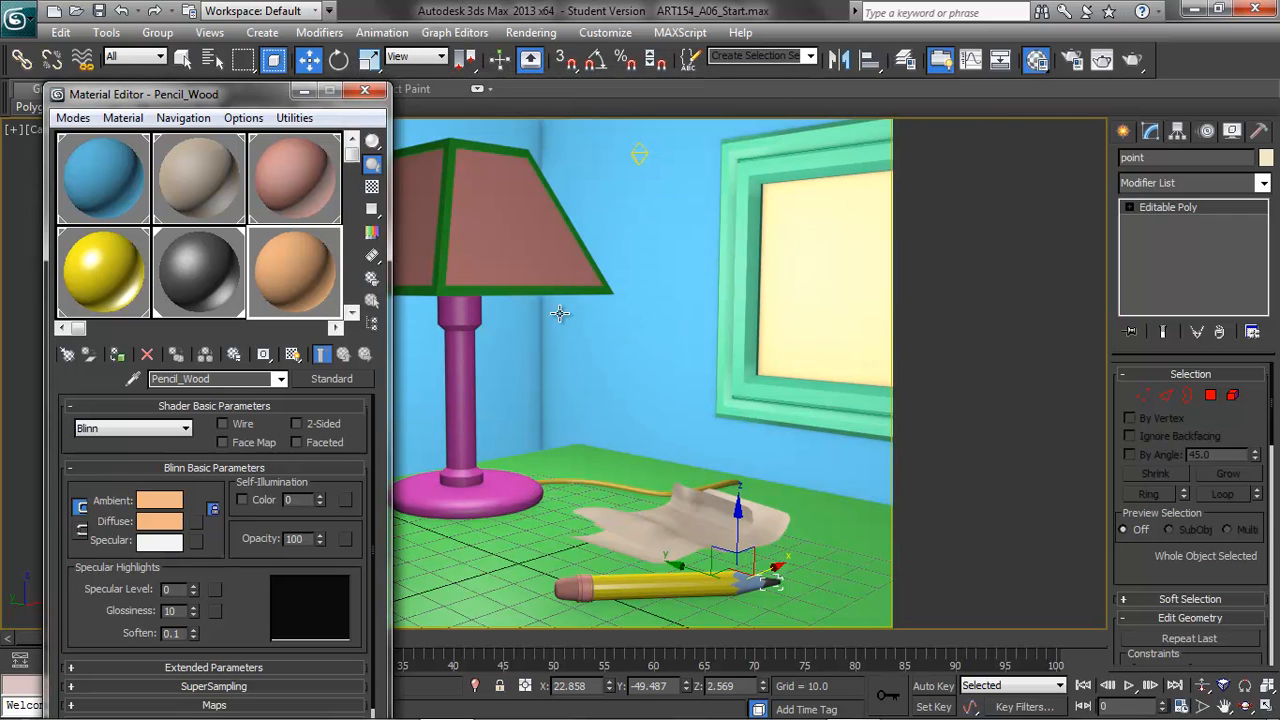
Step: Assign the Pencil_Wood material to the pencil's sharpened wood section and check it in a production render
click(748, 581)
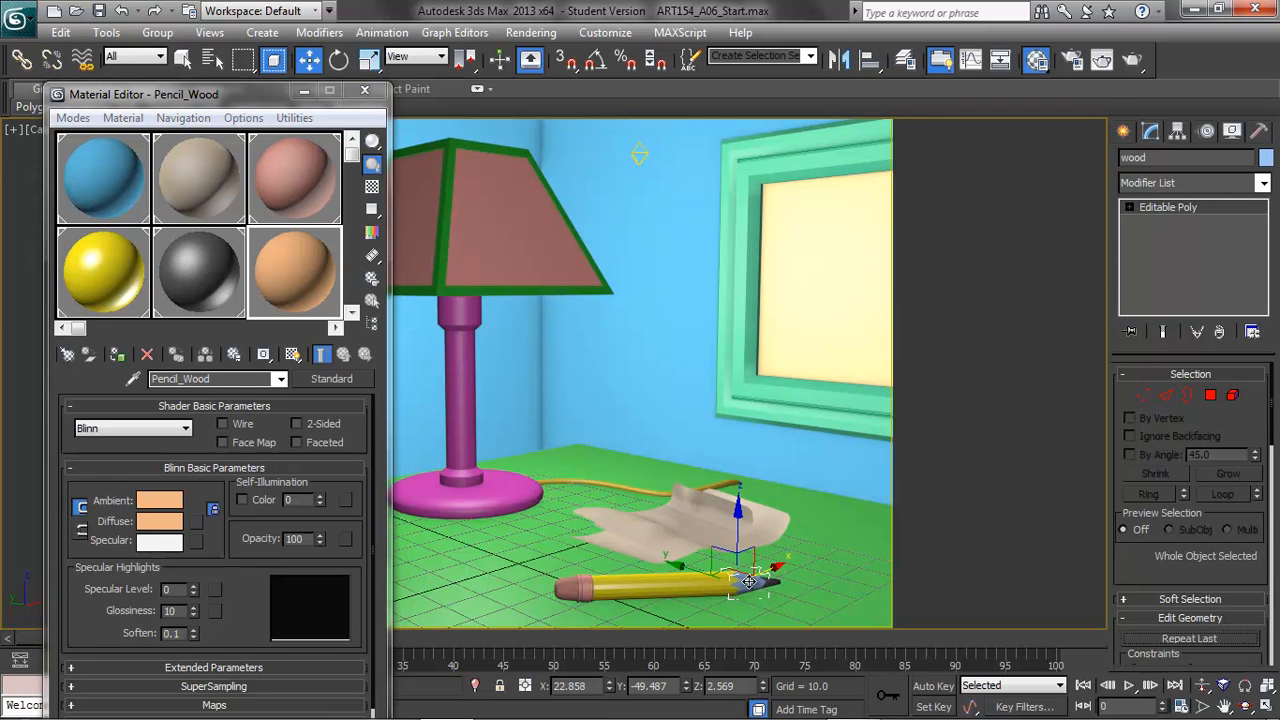
click(301, 268)
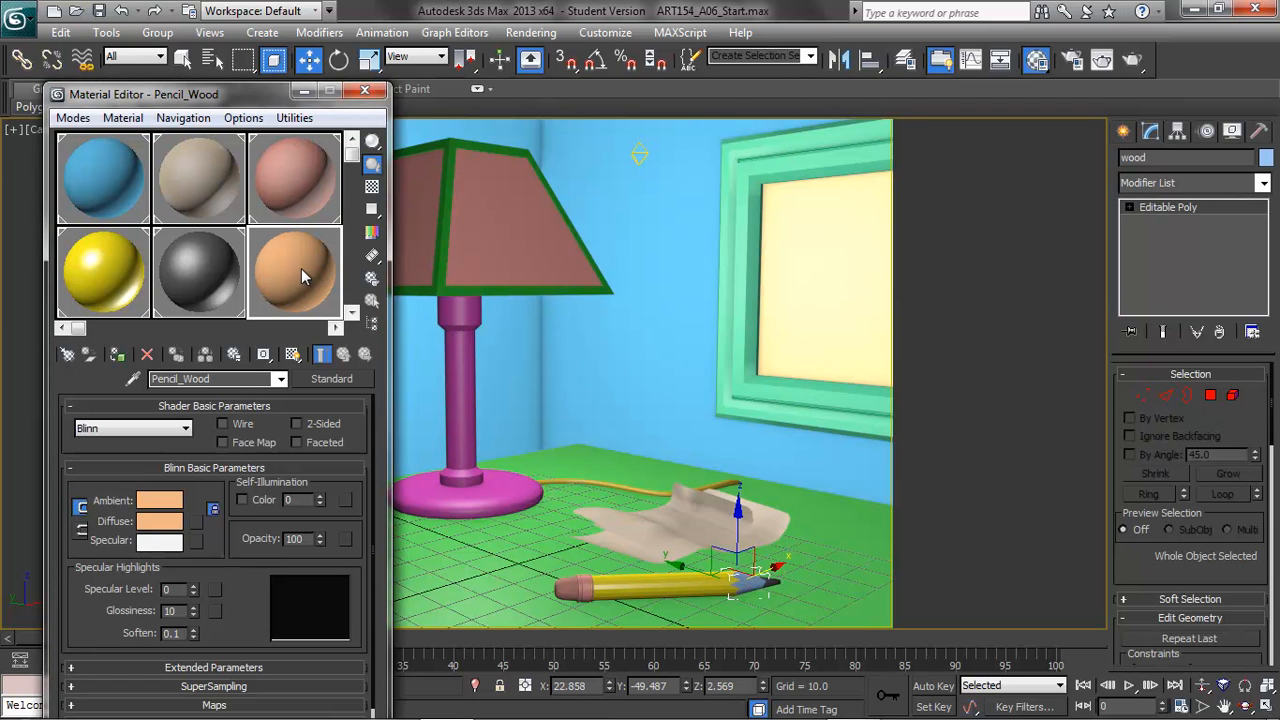
click(123, 117)
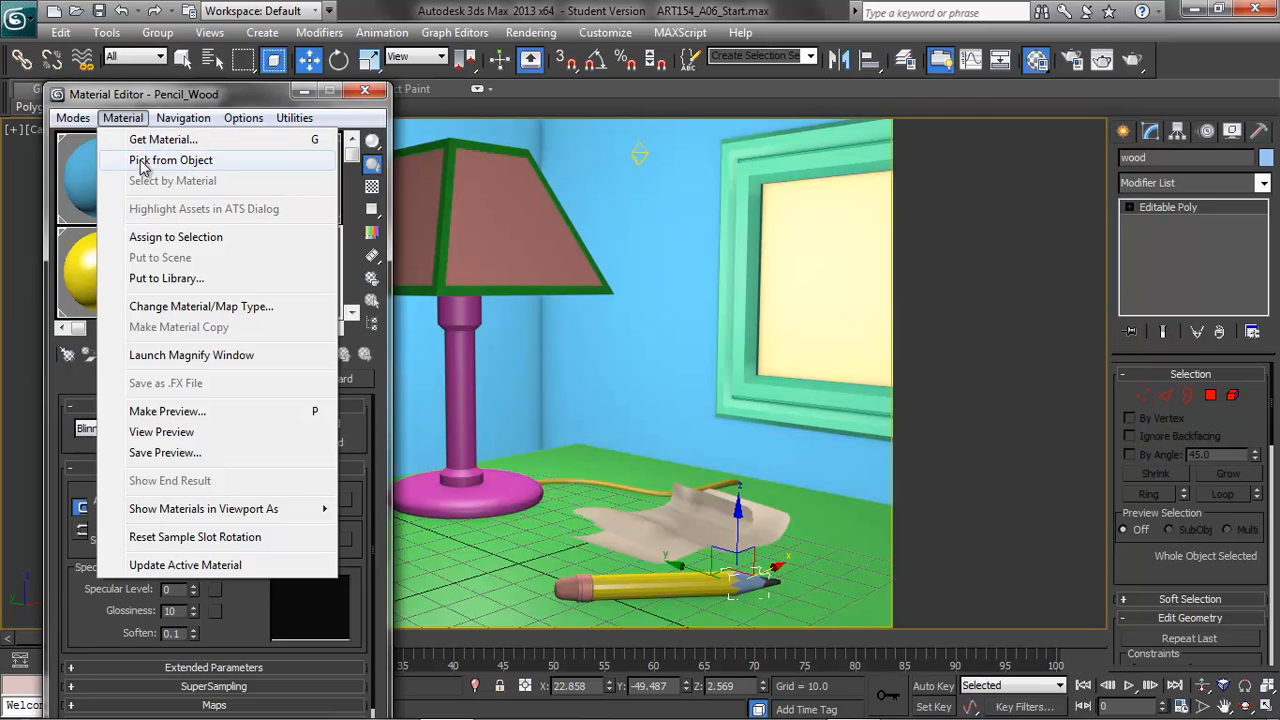
click(155, 237)
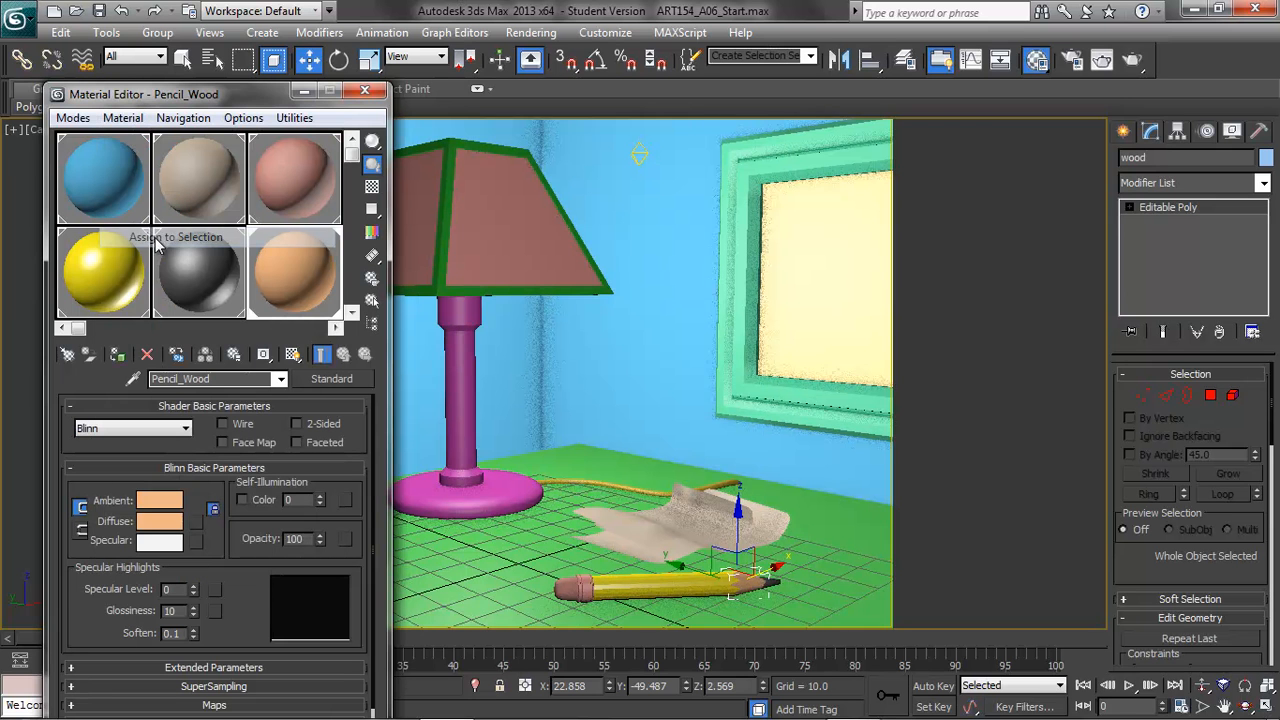
click(1133, 62)
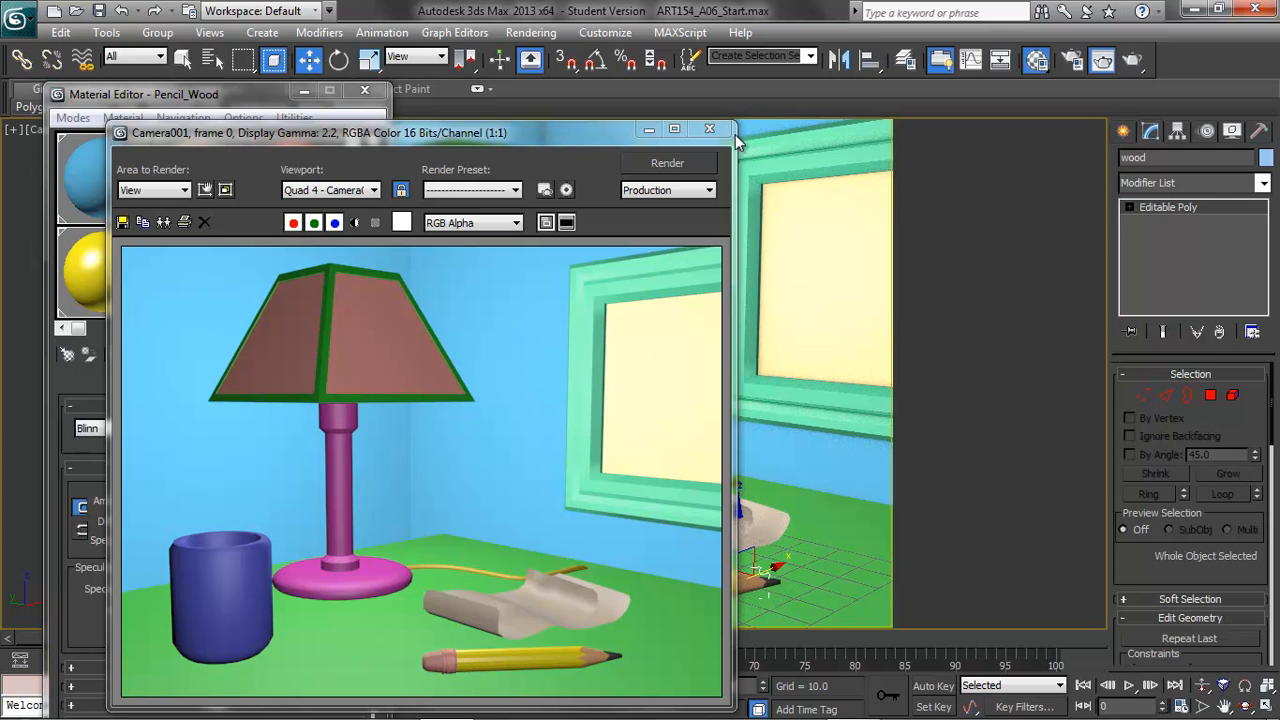
click(709, 129)
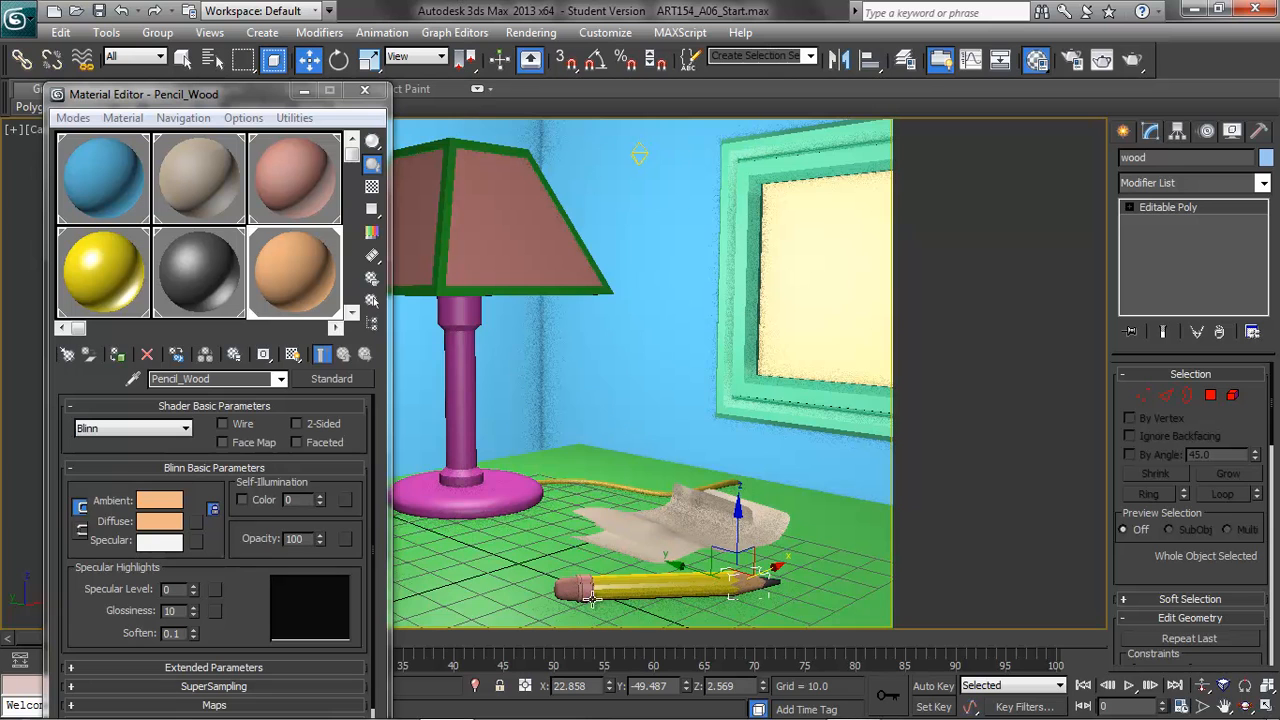
Step: Select the pencil's clamp beside the eraser and name the first unused material after Pencil_Wood Pencil_Metal
click(586, 592)
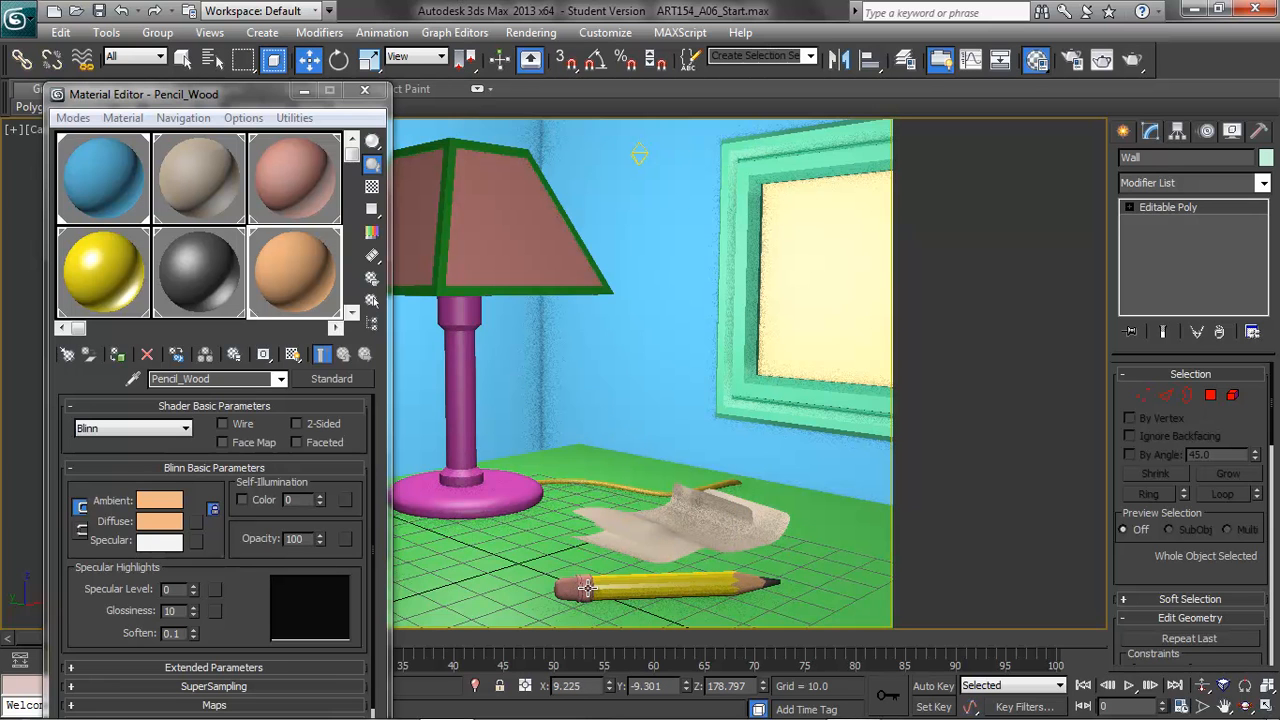
click(585, 588)
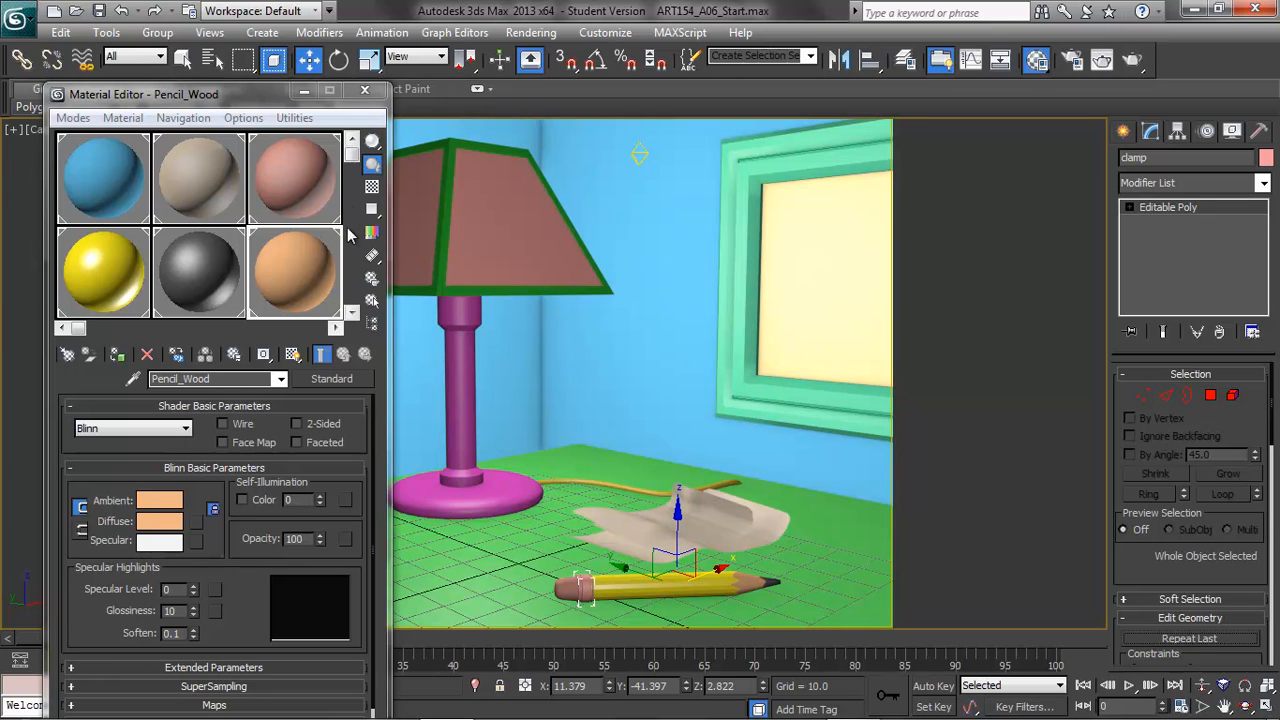
click(352, 316)
click(126, 282)
click(218, 378)
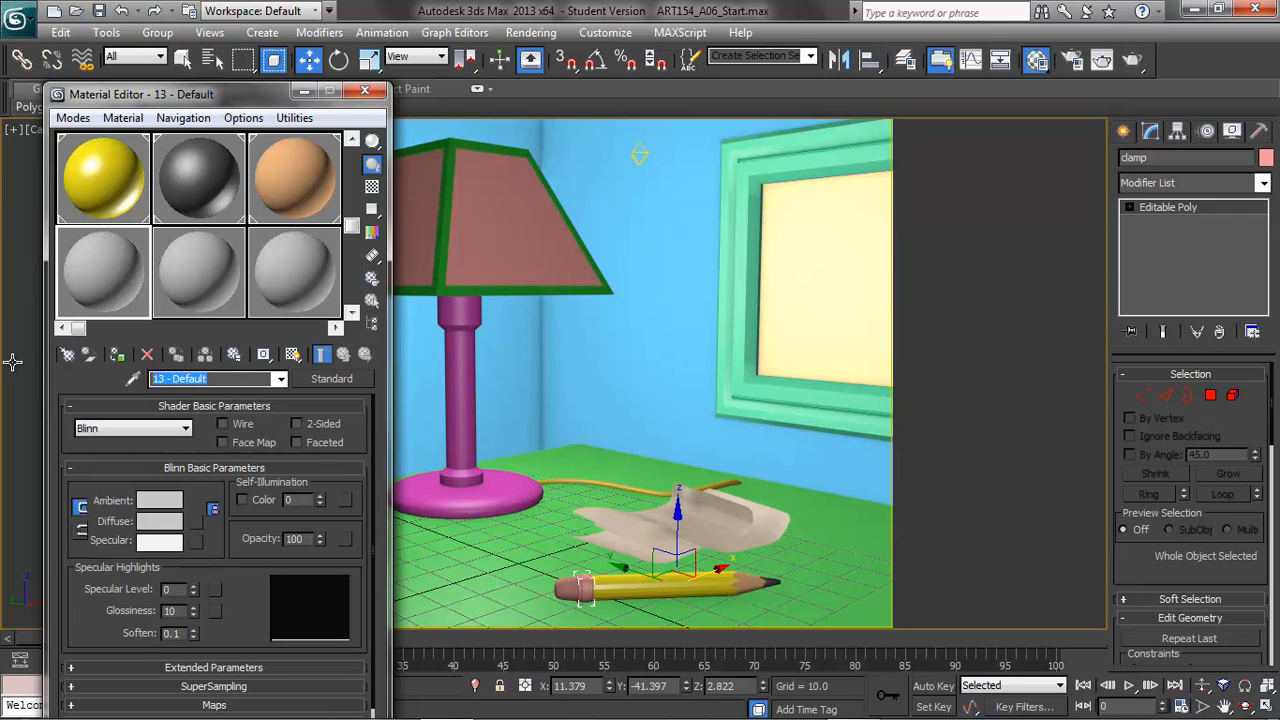
text(Pe)
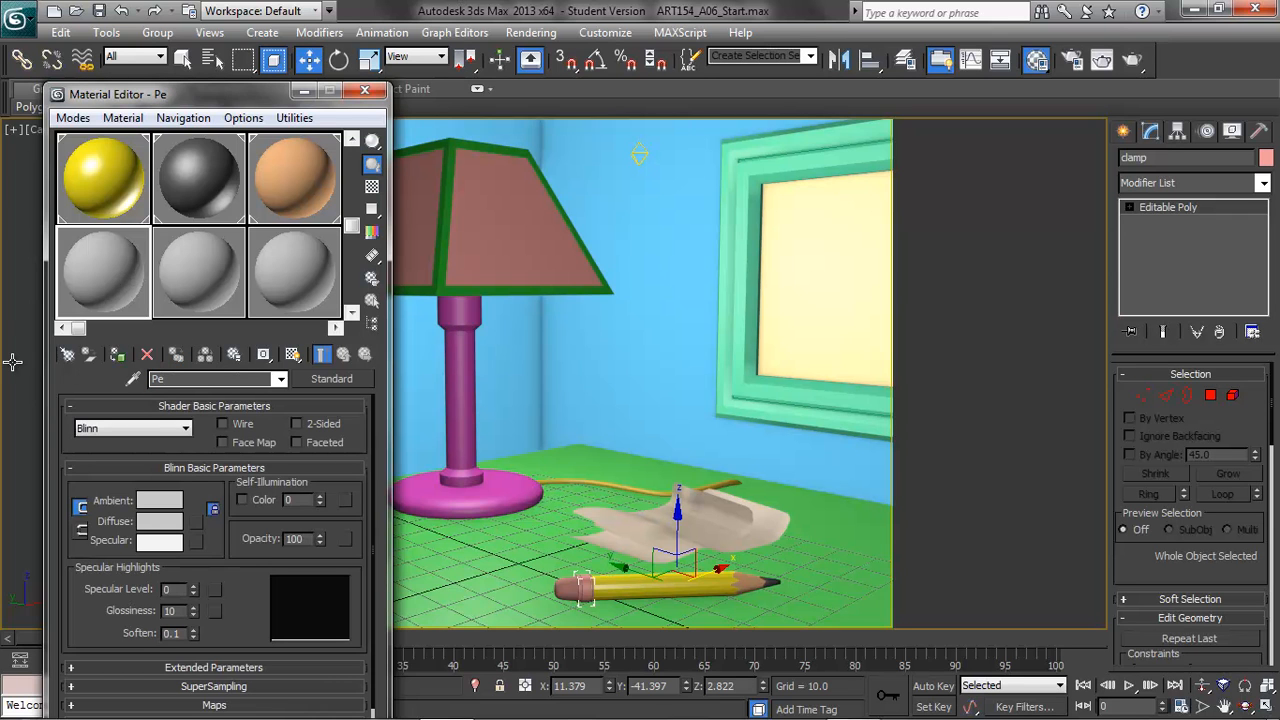
text(nc)
text(_Metal)
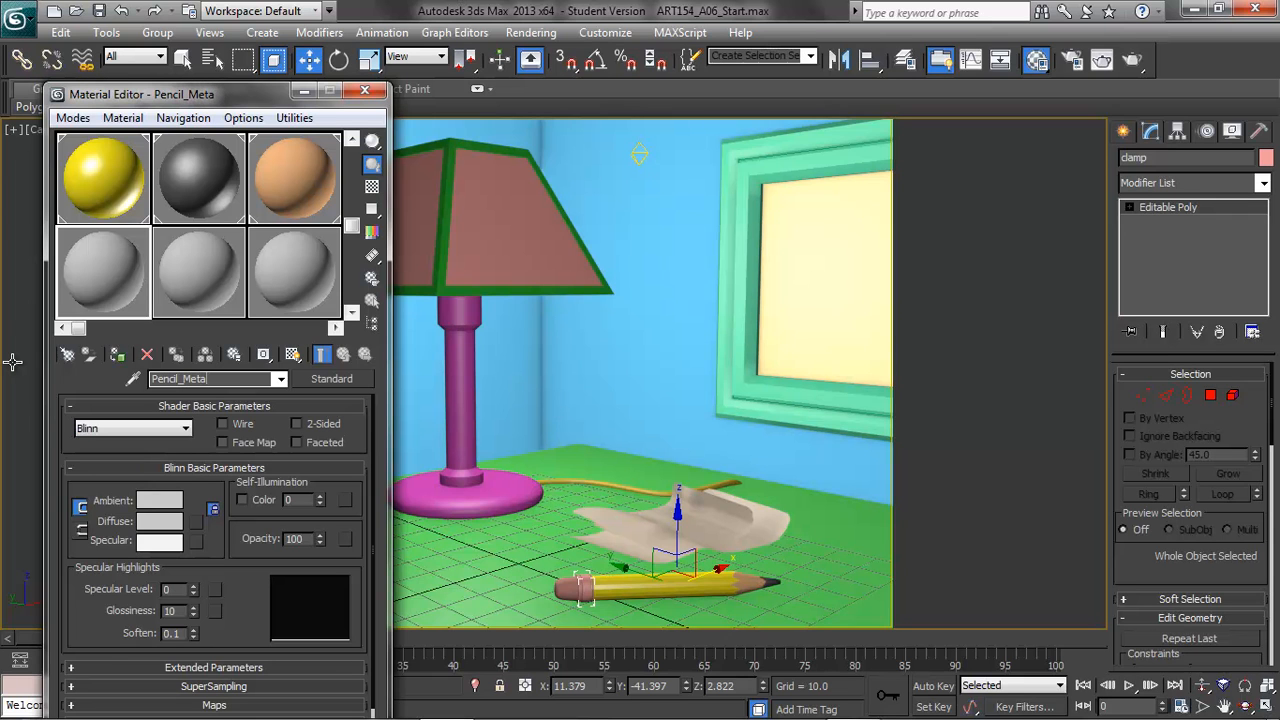
Step: Give the Pencil_Metal material a Metal shader with specular level 100 and glossiness 2
click(110, 430)
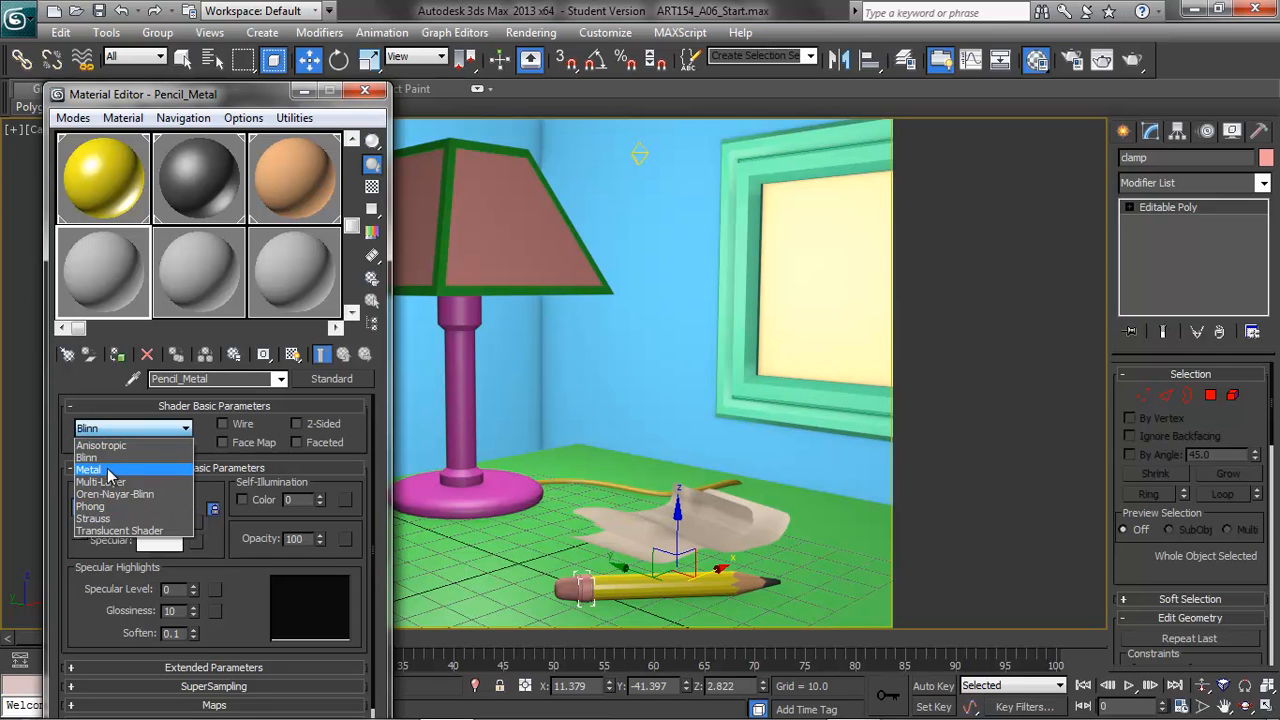
click(108, 470)
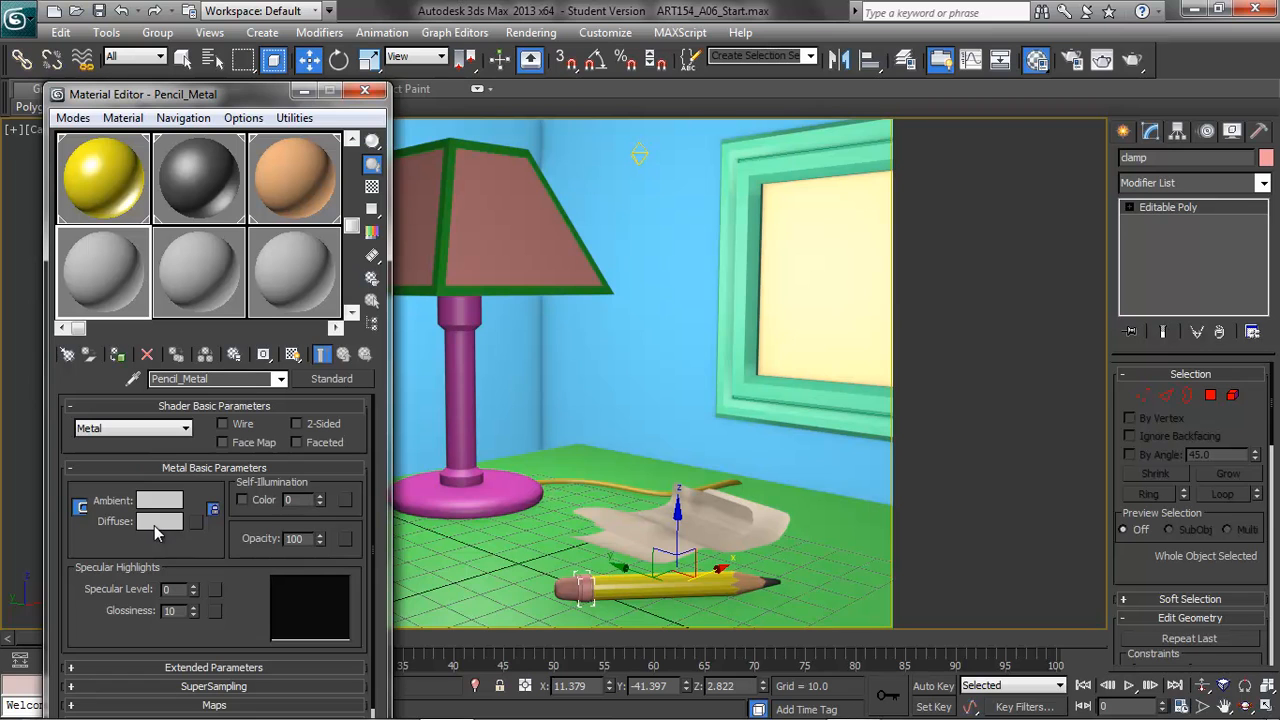
double_click(172, 589)
text(100)
key(Return)
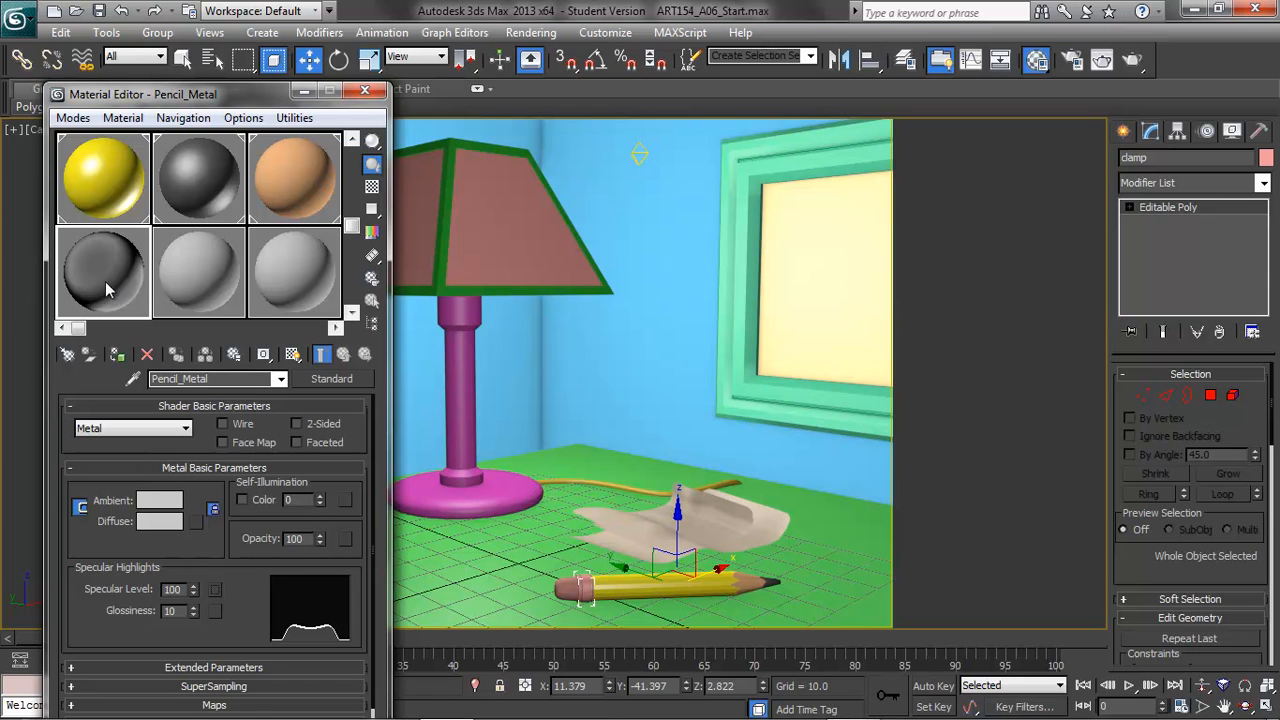
double_click(172, 610)
text(2)
key(Return)
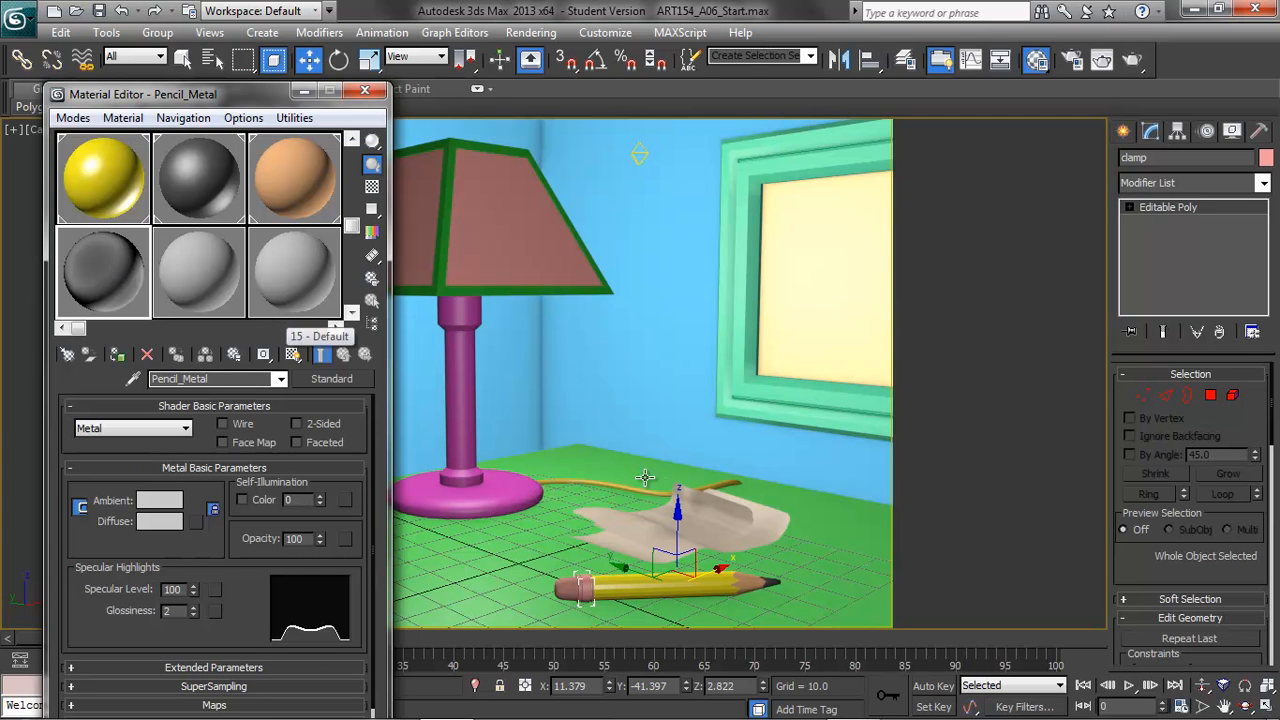
Step: Assign the Pencil_Metal material to the selected pencil clamp and check it in a production render
click(120, 118)
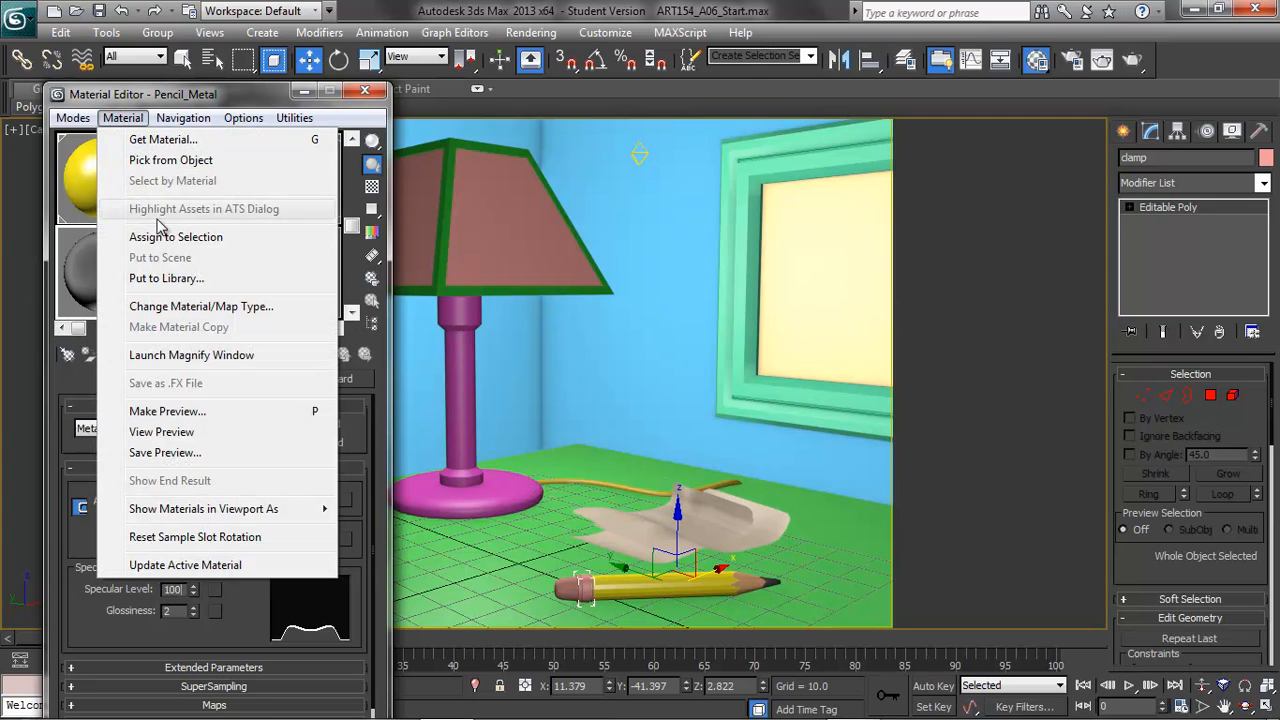
click(176, 237)
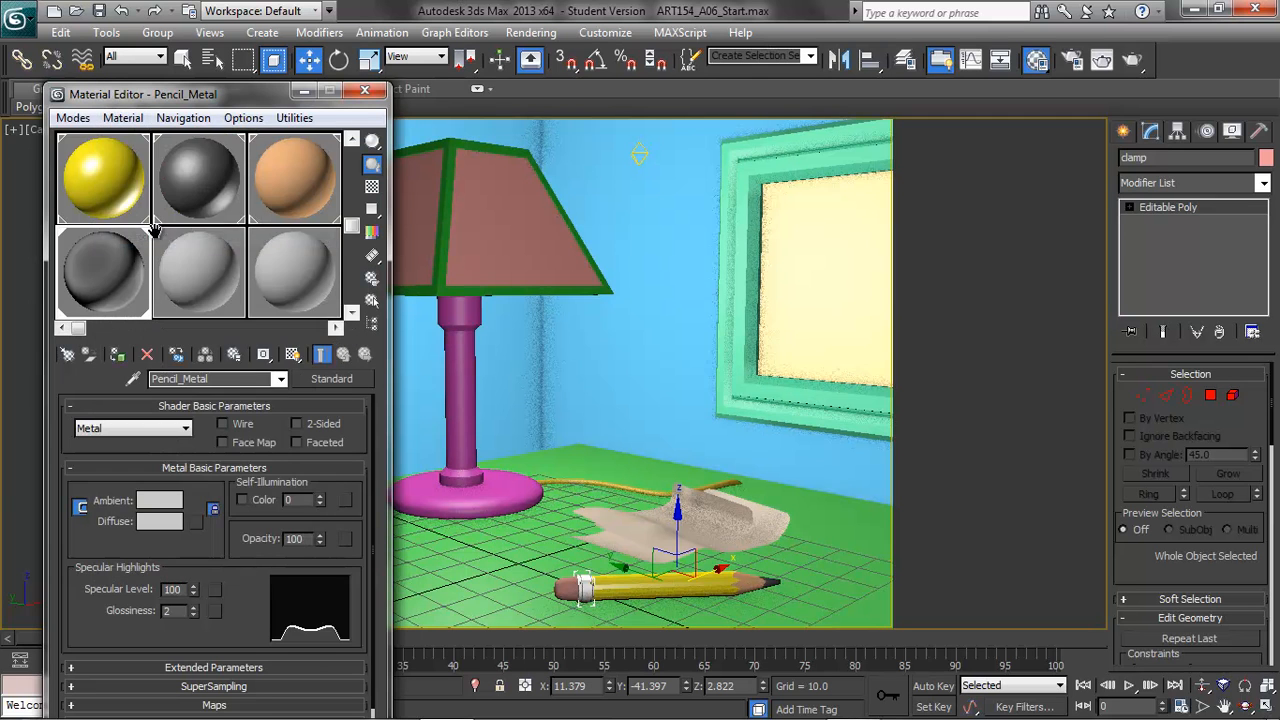
click(1135, 60)
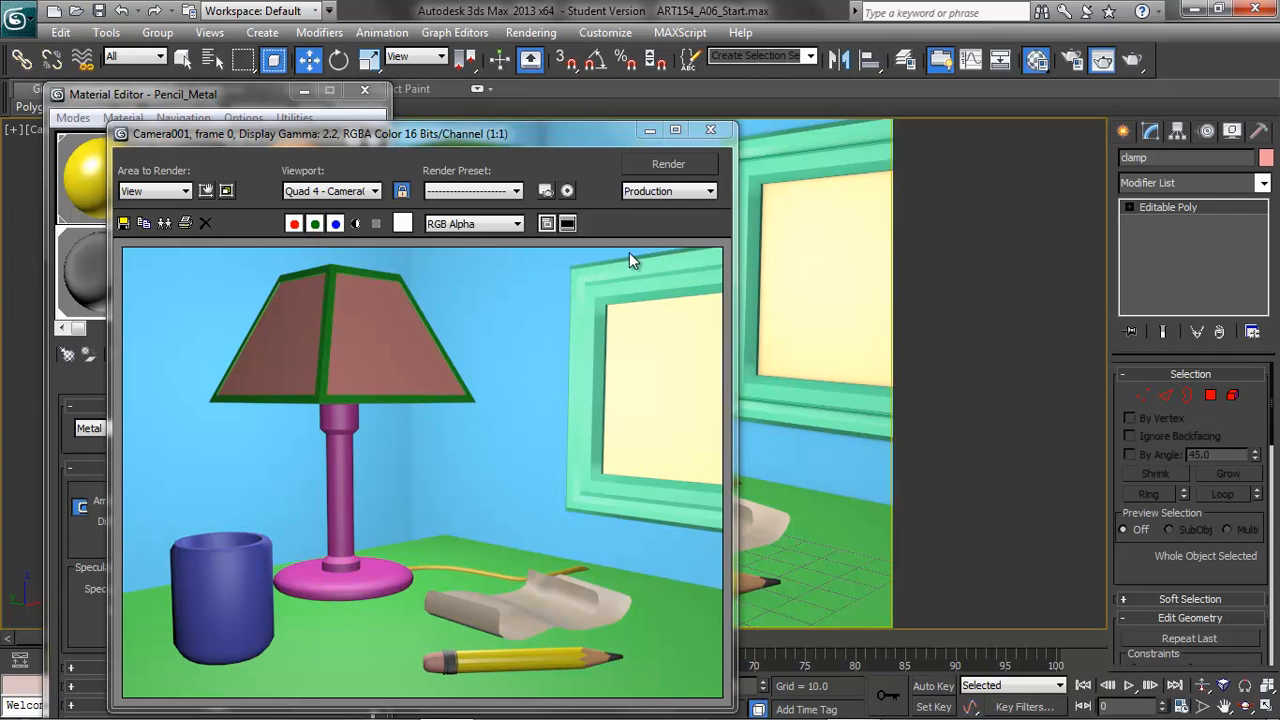
click(709, 131)
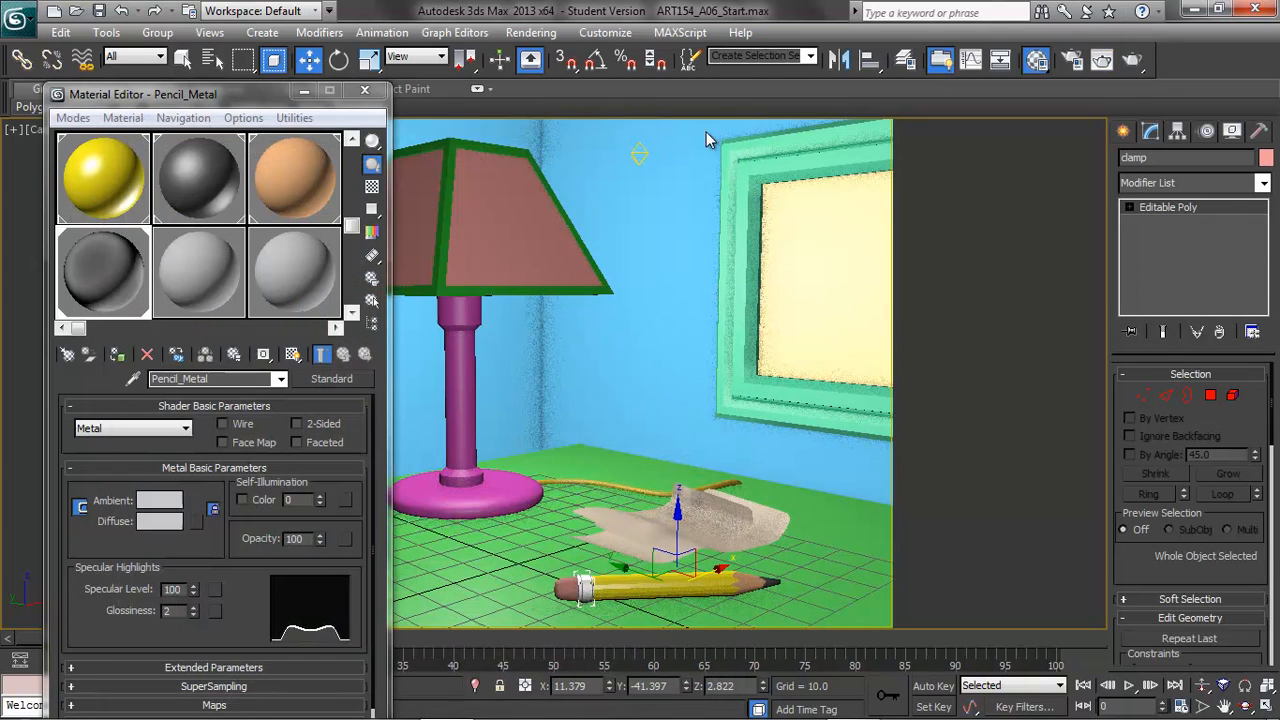
Step: Save the scene under the new file name ART154_A06_001.max in the ART154_A06_Resources folder
click(18, 18)
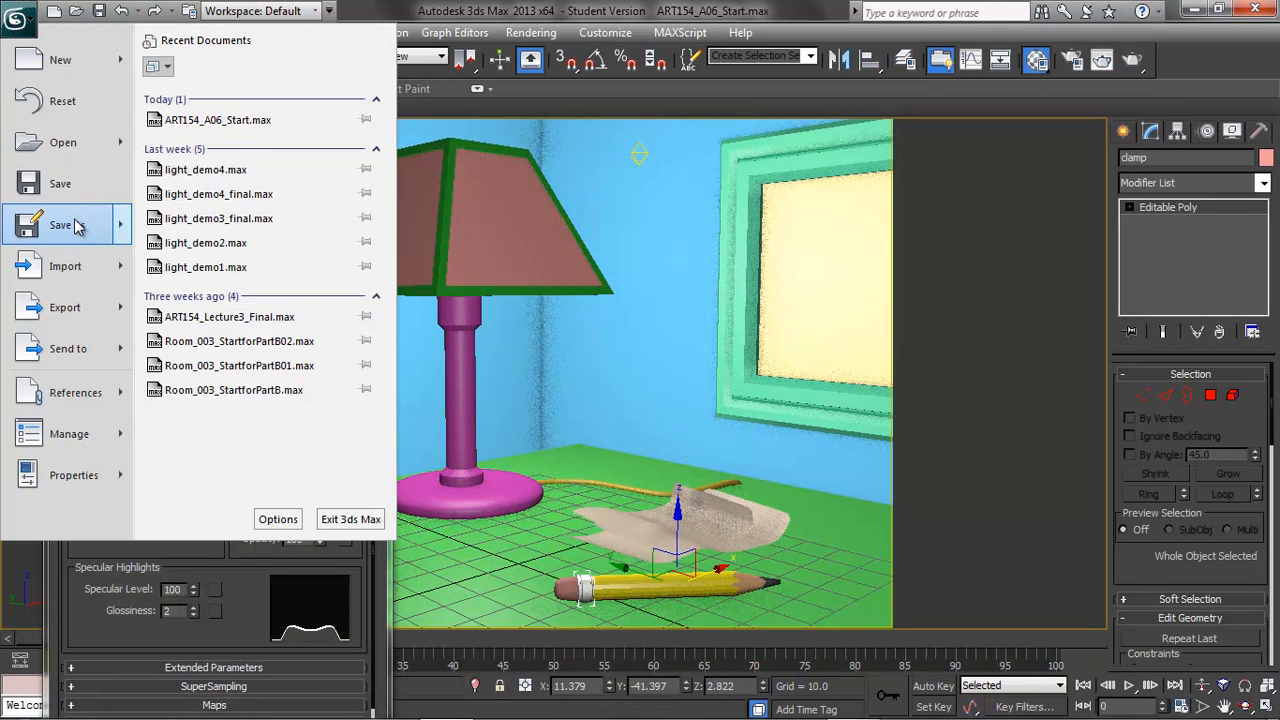
mouse_move(79, 227)
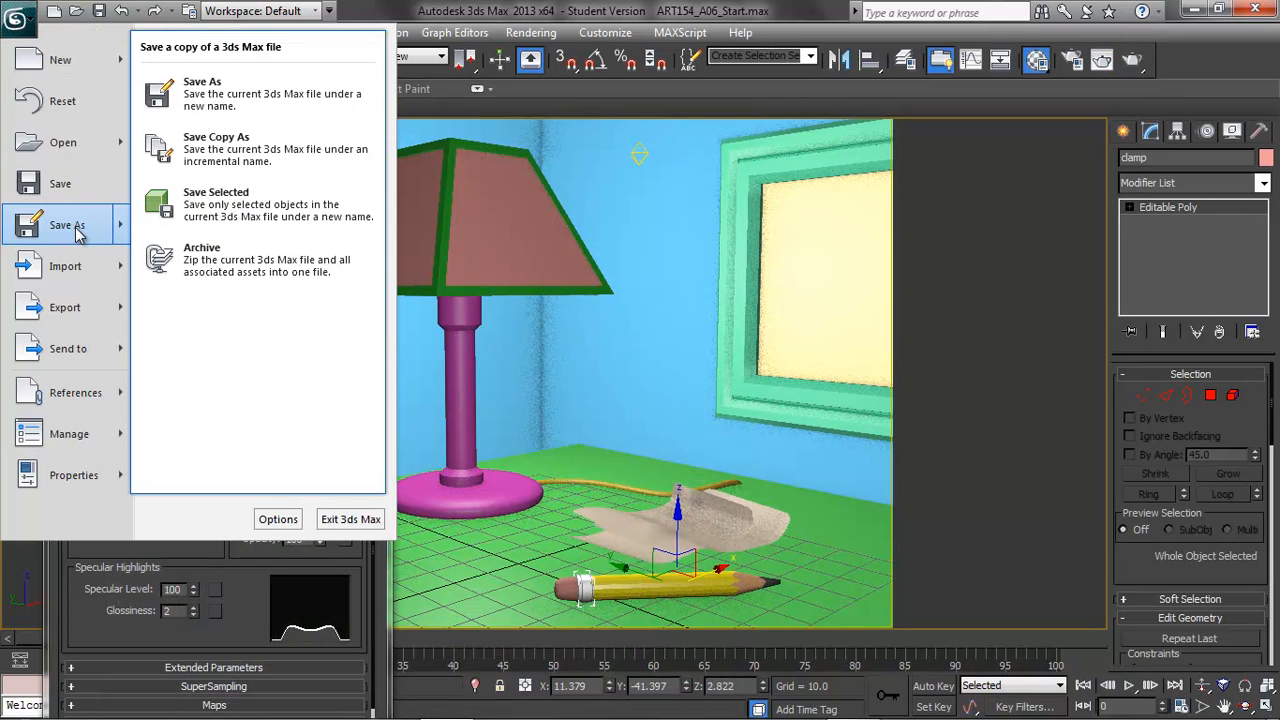
click(190, 110)
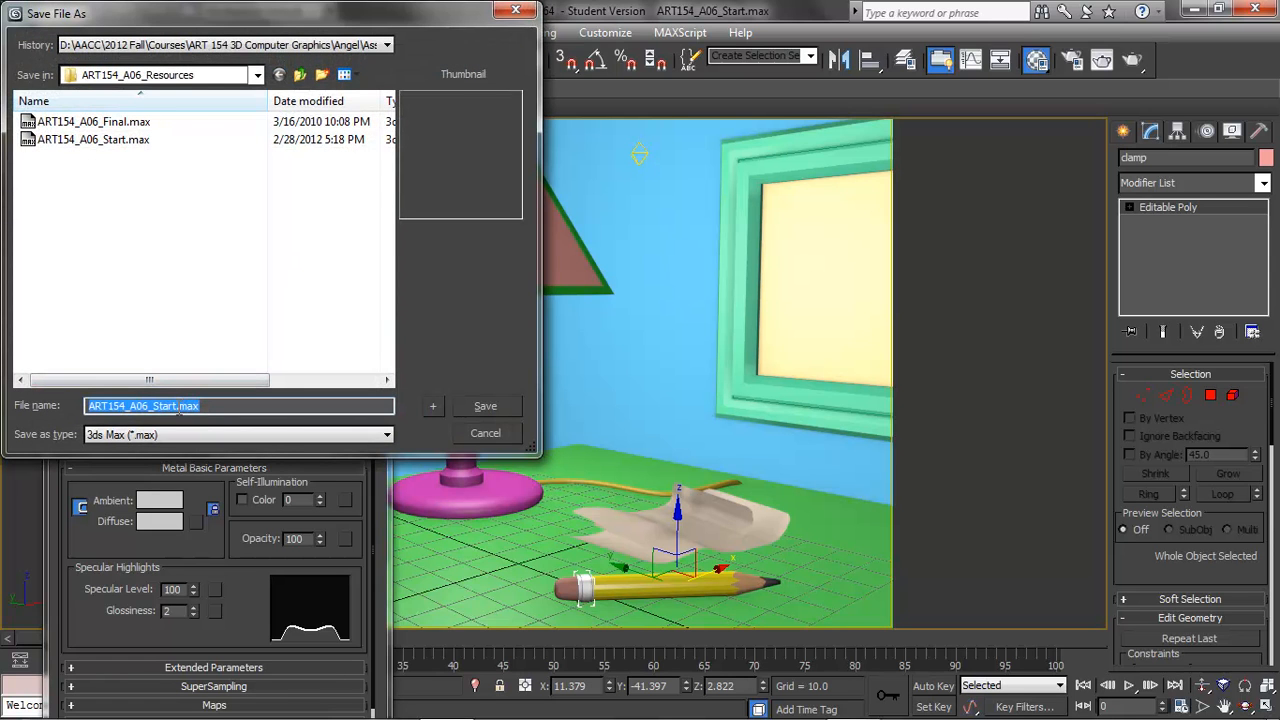
click(178, 406)
key(BackSpace)
key(BackSpace)
key(BackSpace)
key(BackSpace)
key(BackSpace)
text(001)
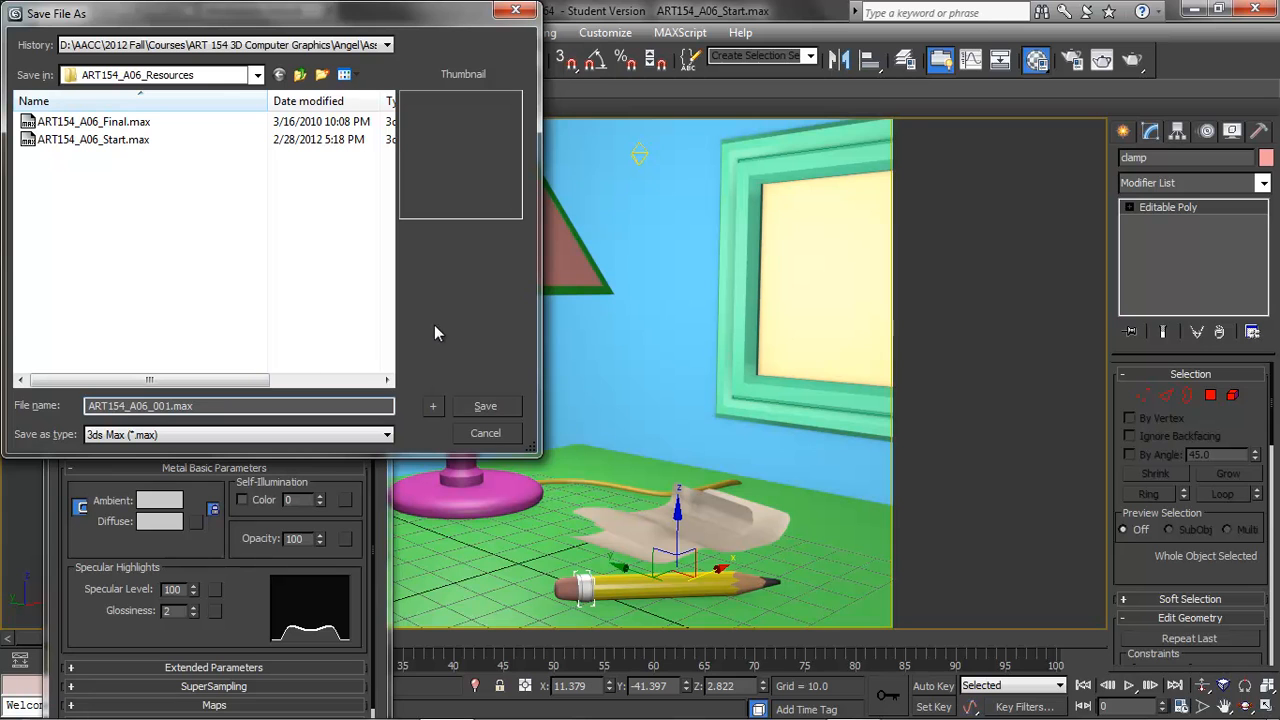
click(472, 406)
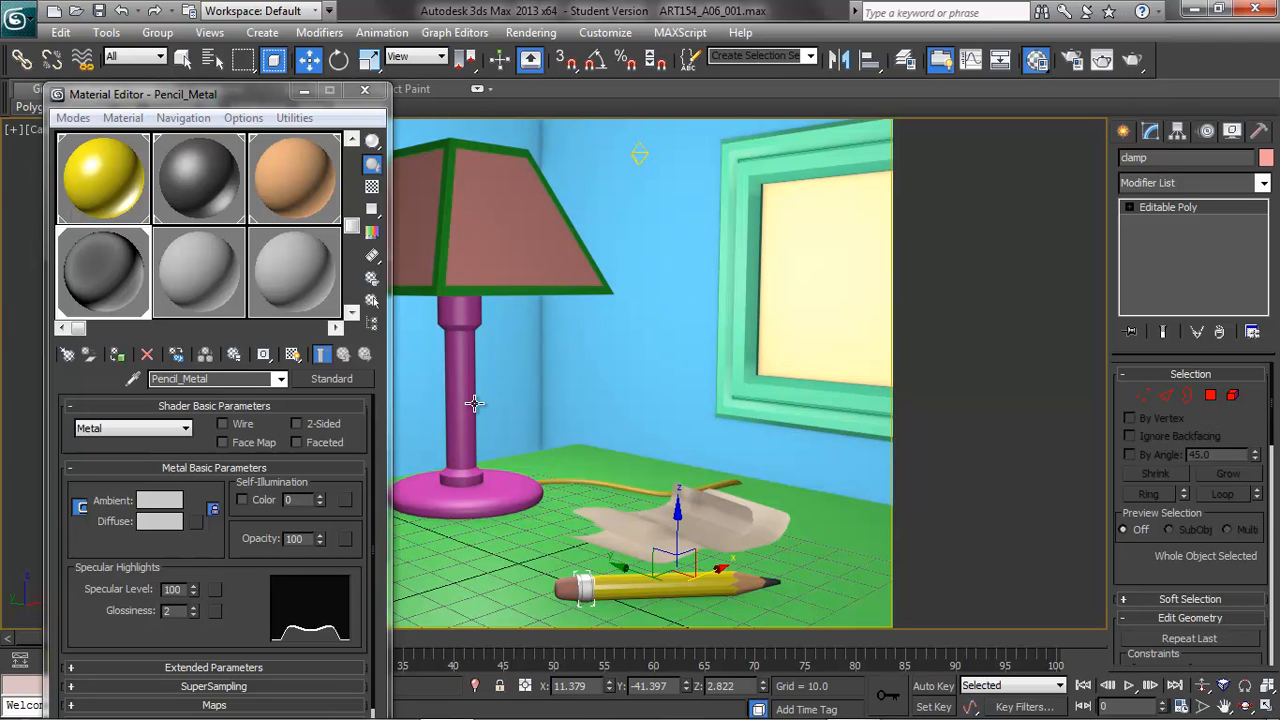
Step: Activate the unused material sample beside Pencil_Metal for editing
click(195, 274)
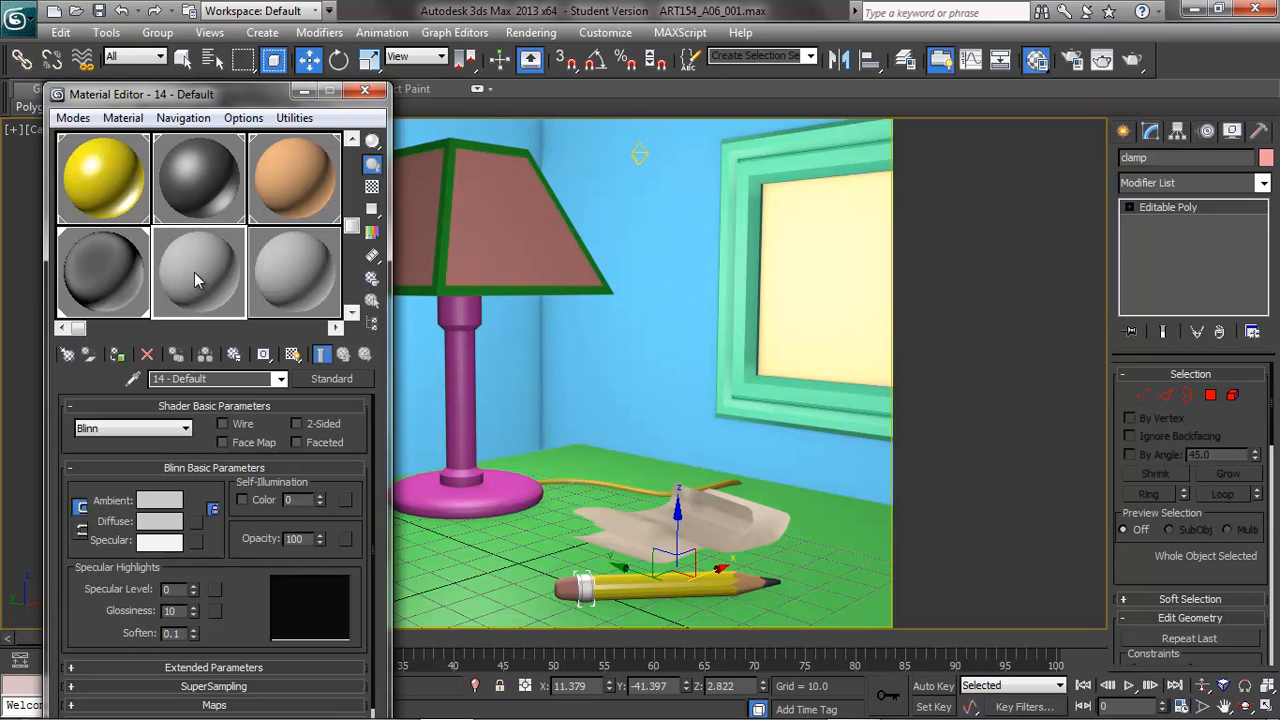